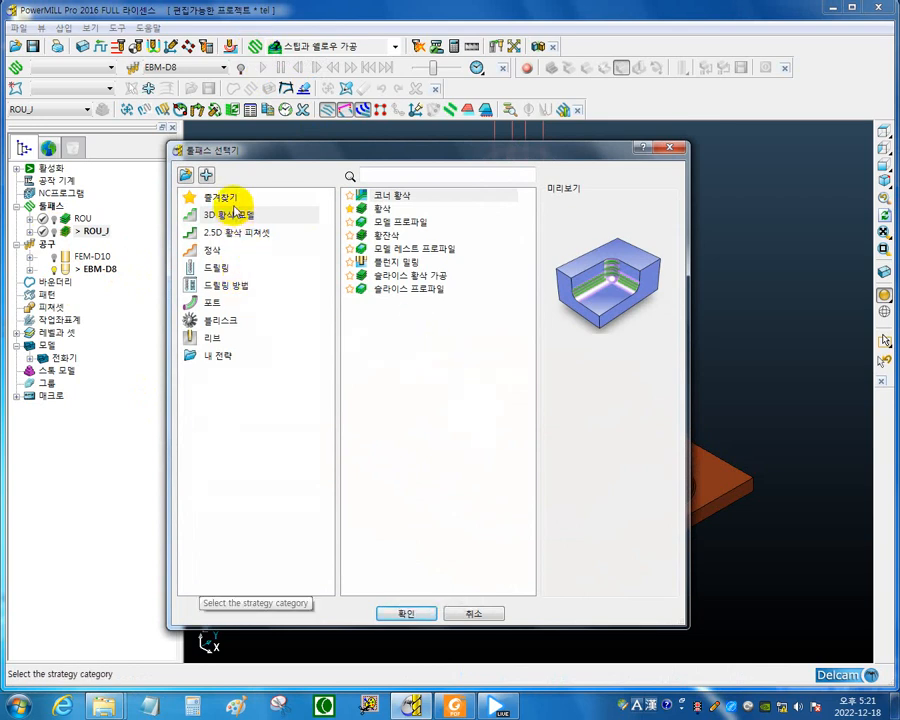
Start a new finishing toolpath with the optimised constant Z strategy (옵티마이즈 등고선 가공).
{"action": "left_click", "coordinate": [208, 250]}
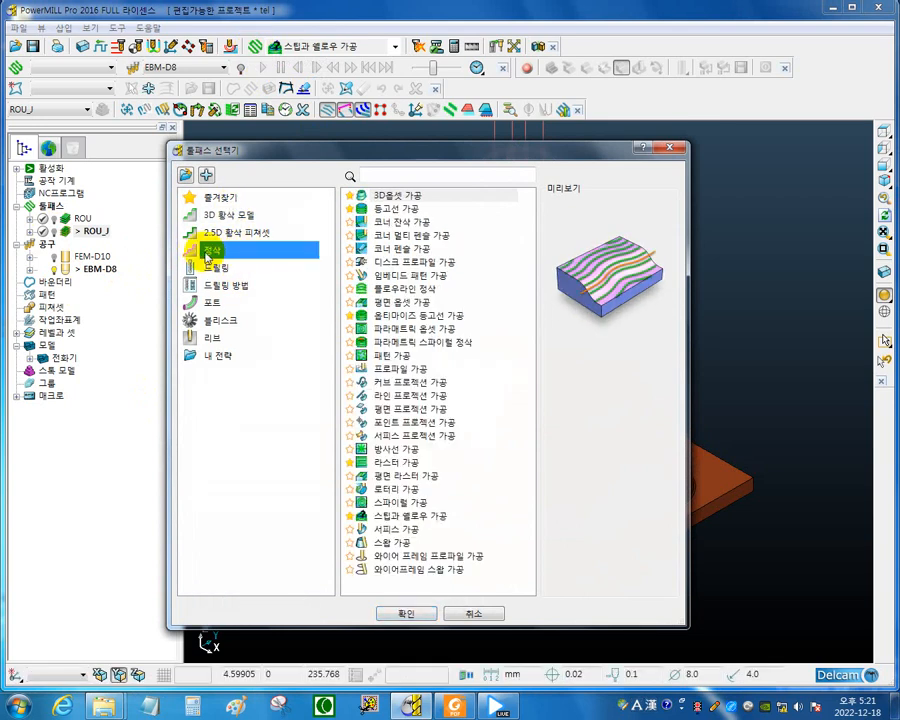
{"action": "left_click", "coordinate": [452, 316]}
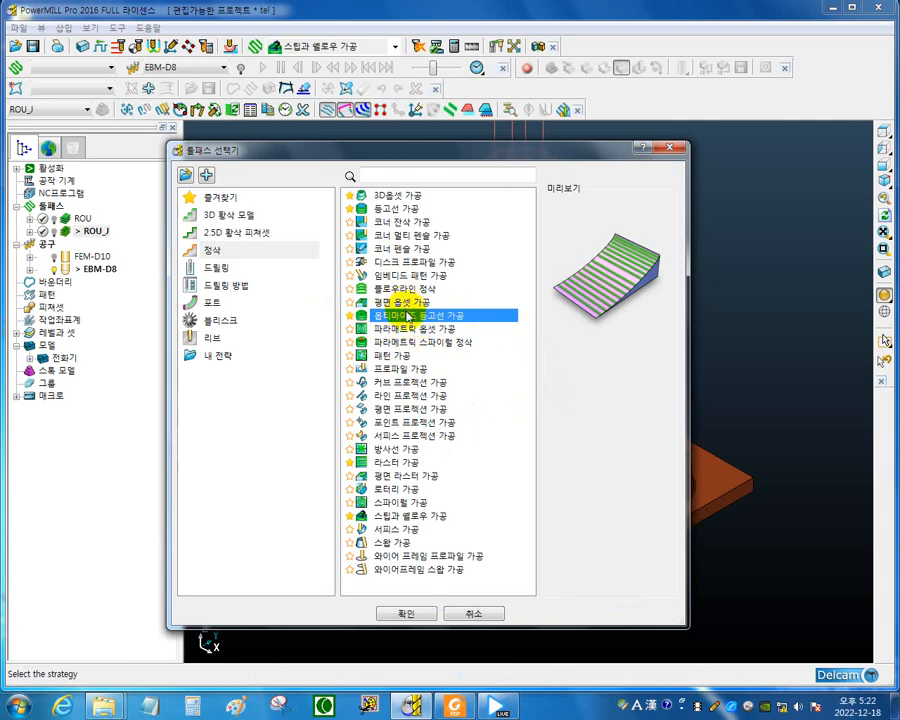
{"action": "left_click", "coordinate": [420, 517]}
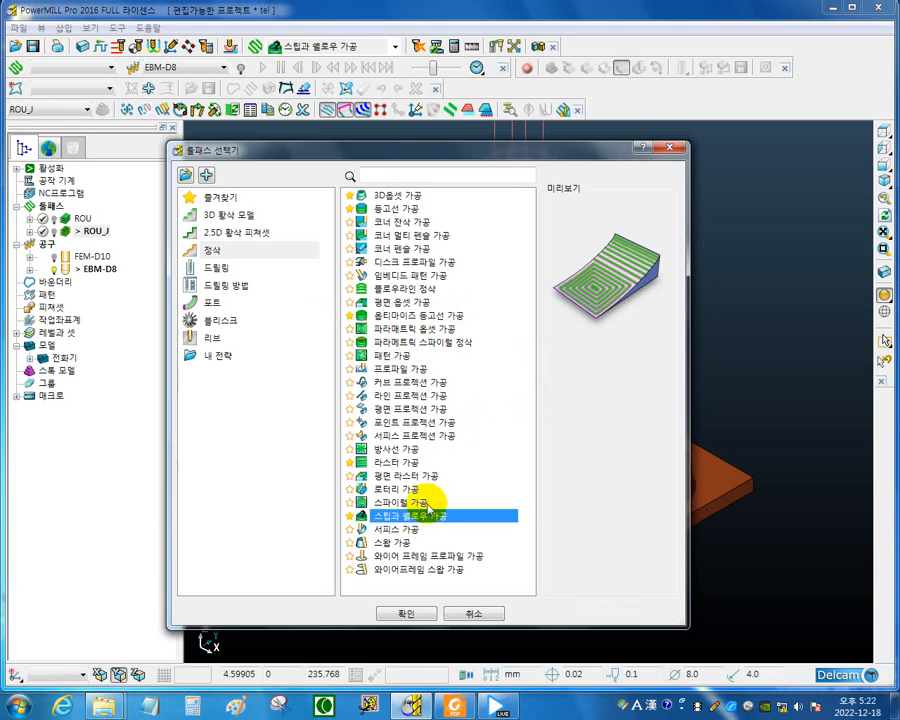
{"action": "left_click", "coordinate": [439, 344]}
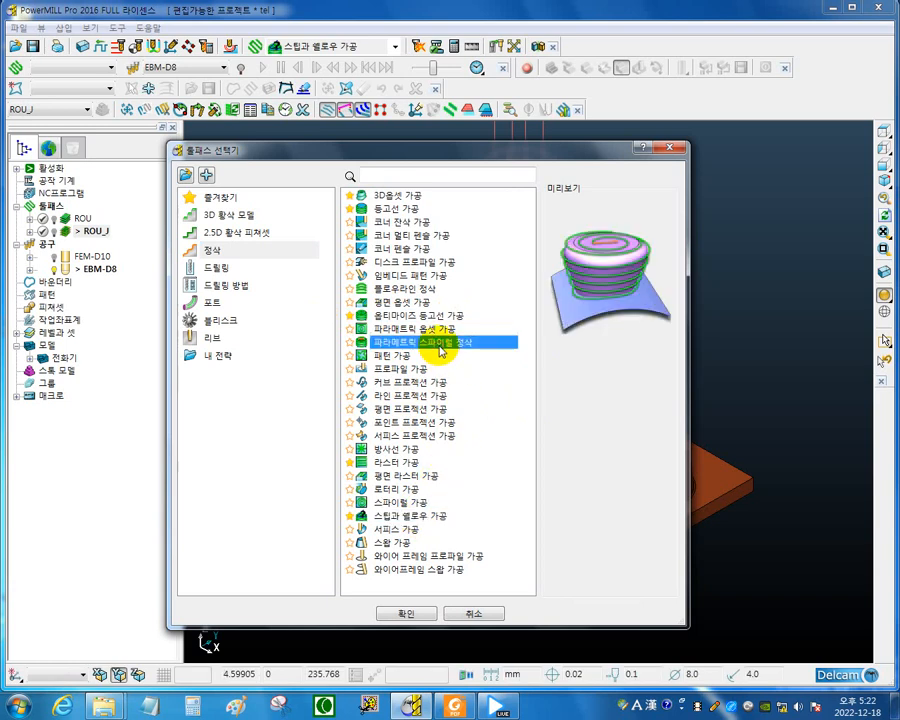
{"action": "left_click", "coordinate": [428, 315]}
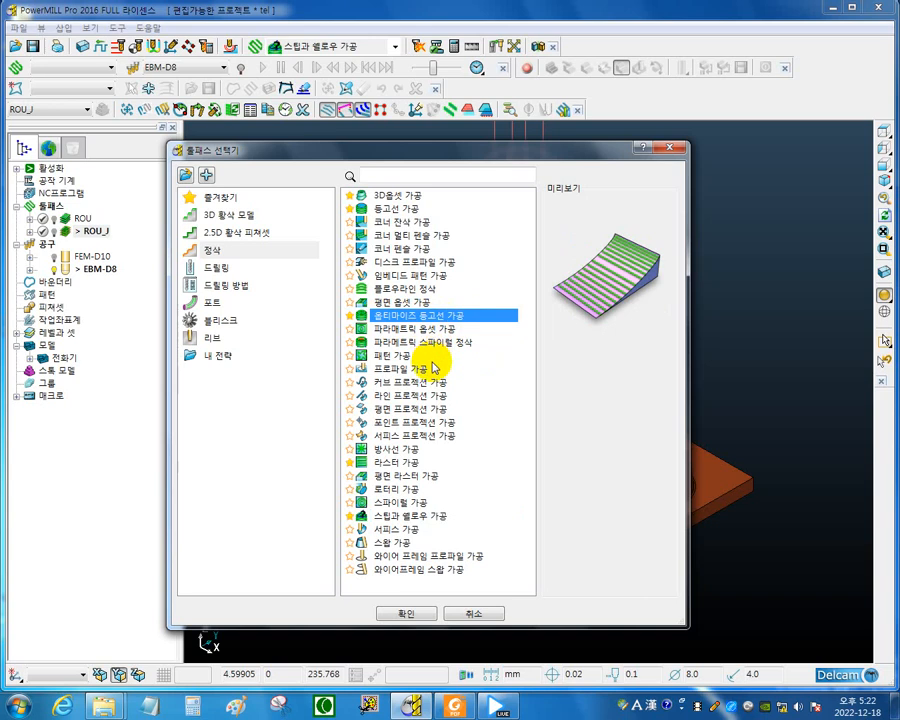
{"action": "left_click", "coordinate": [434, 609]}
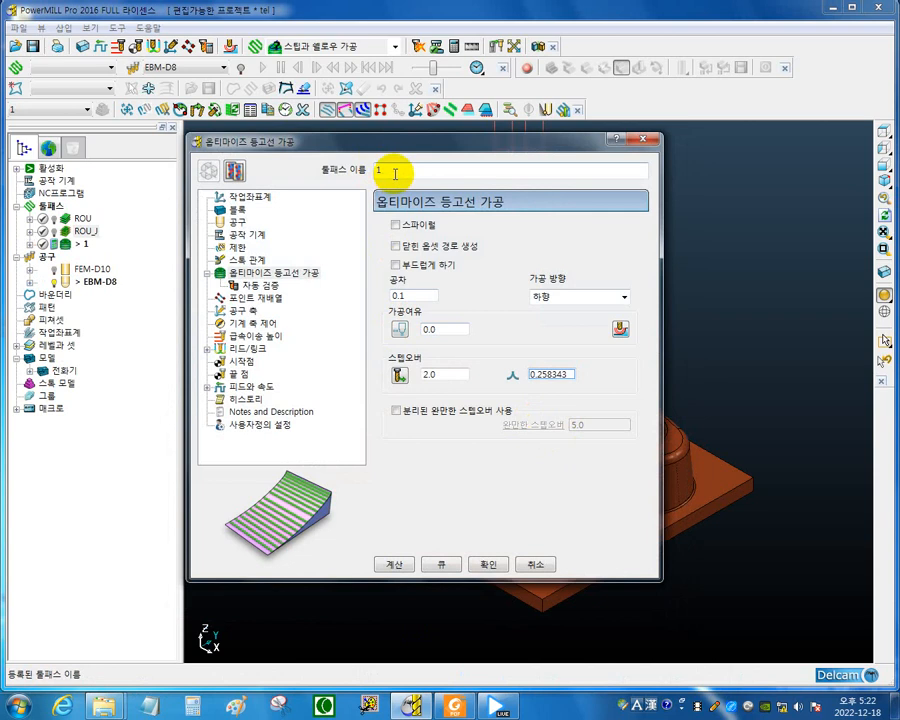
Name the toolpath FIN and open its tool settings.
{"action": "left_click_drag", "start_coordinate": [395, 174], "coordinate": [198, 178]}
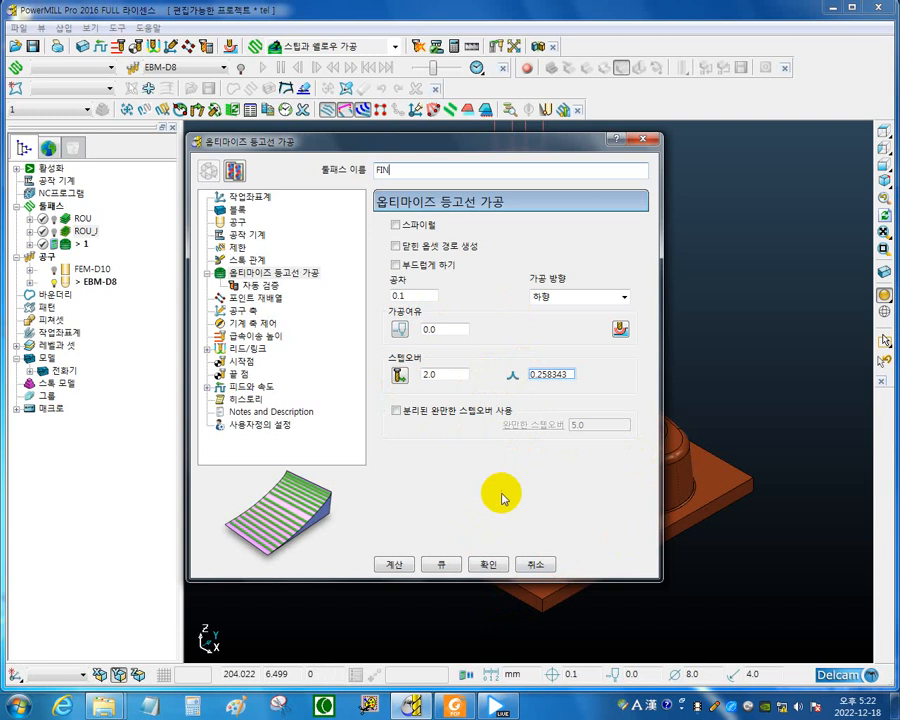
{"action": "left_click", "coordinate": [446, 375]}
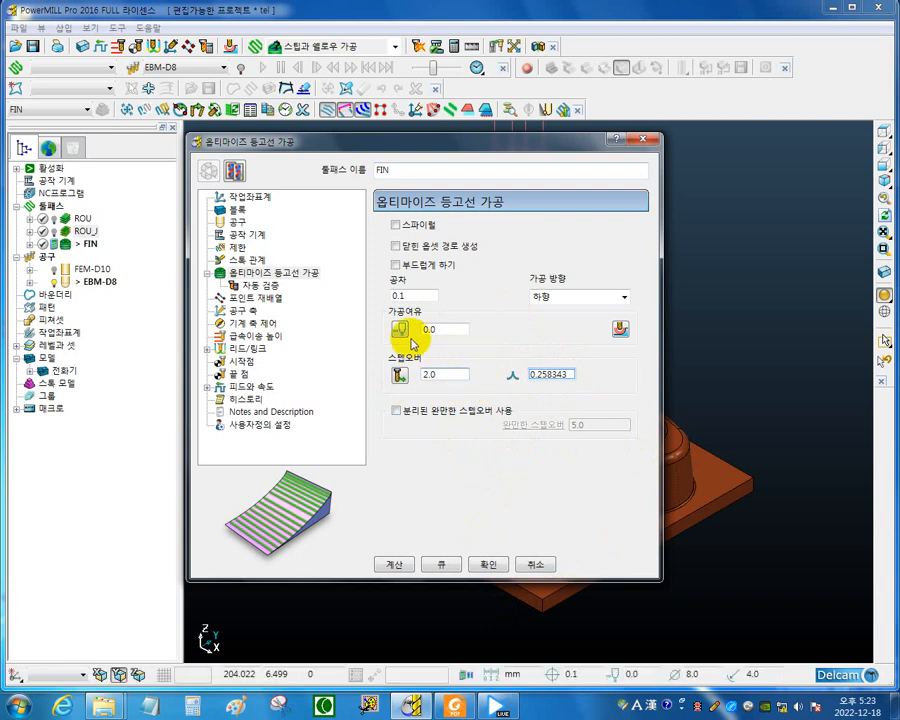
{"action": "left_click", "coordinate": [46, 262]}
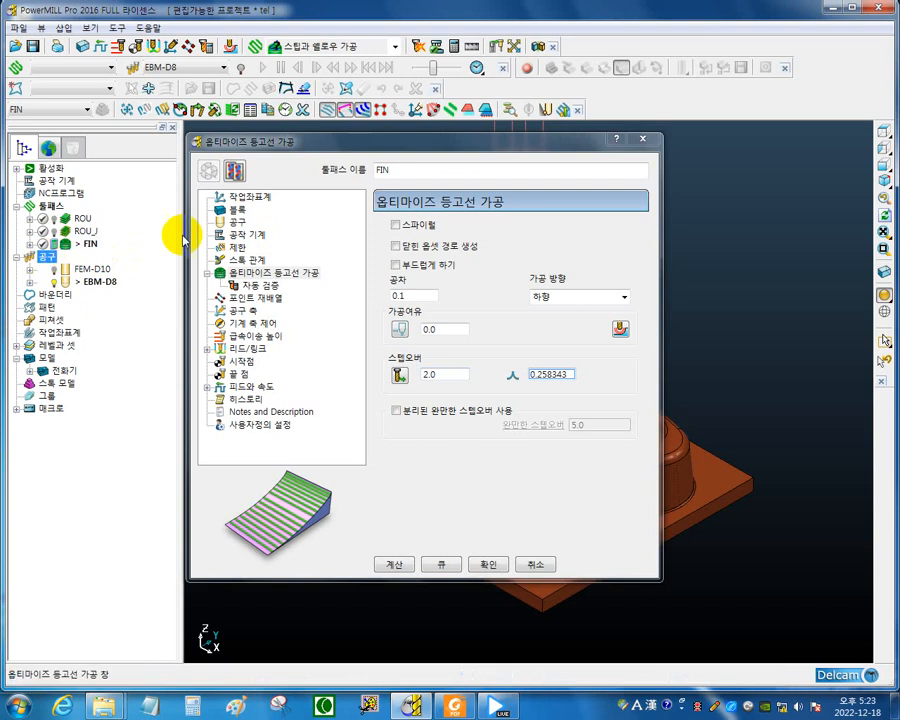
{"action": "left_click", "coordinate": [237, 221]}
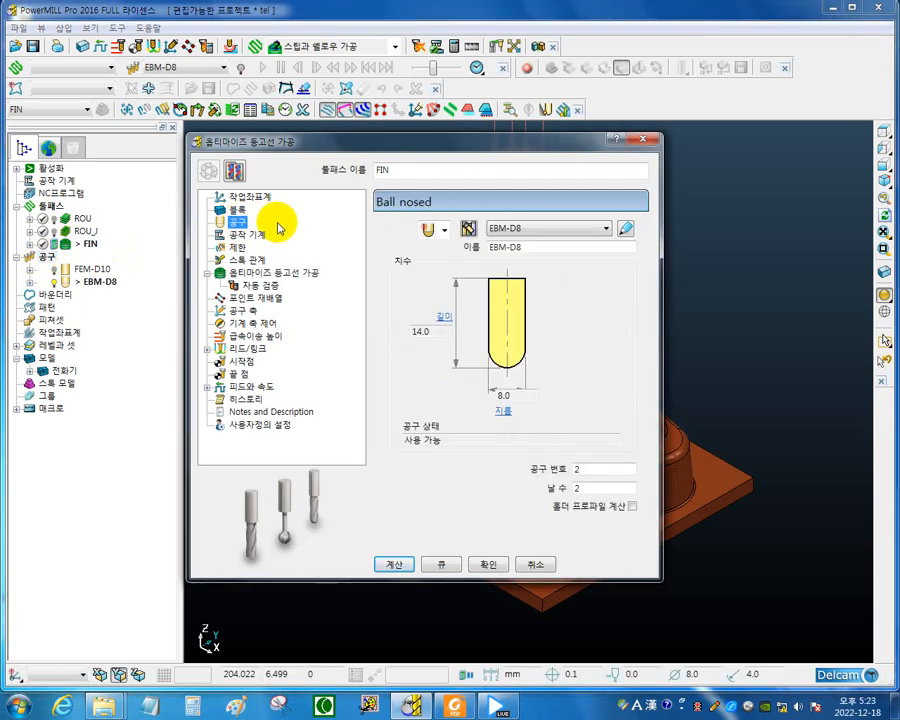
Create a new ball nosed tool (볼엔드밀) for the FIN toolpath.
{"action": "left_click", "coordinate": [47, 257]}
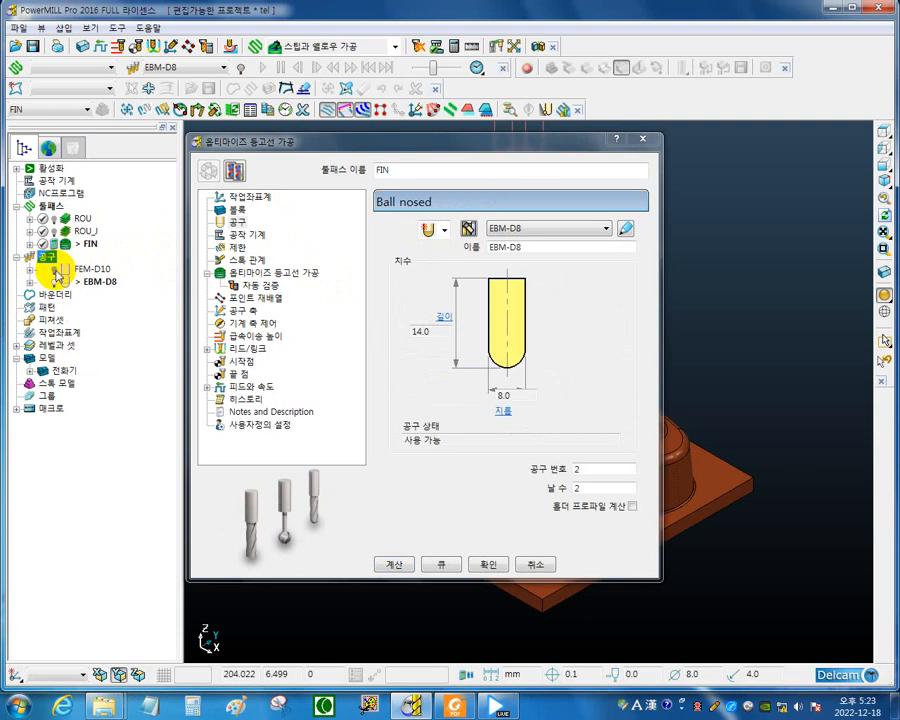
{"action": "left_click_drag", "start_coordinate": [261, 140], "coordinate": [298, 150]}
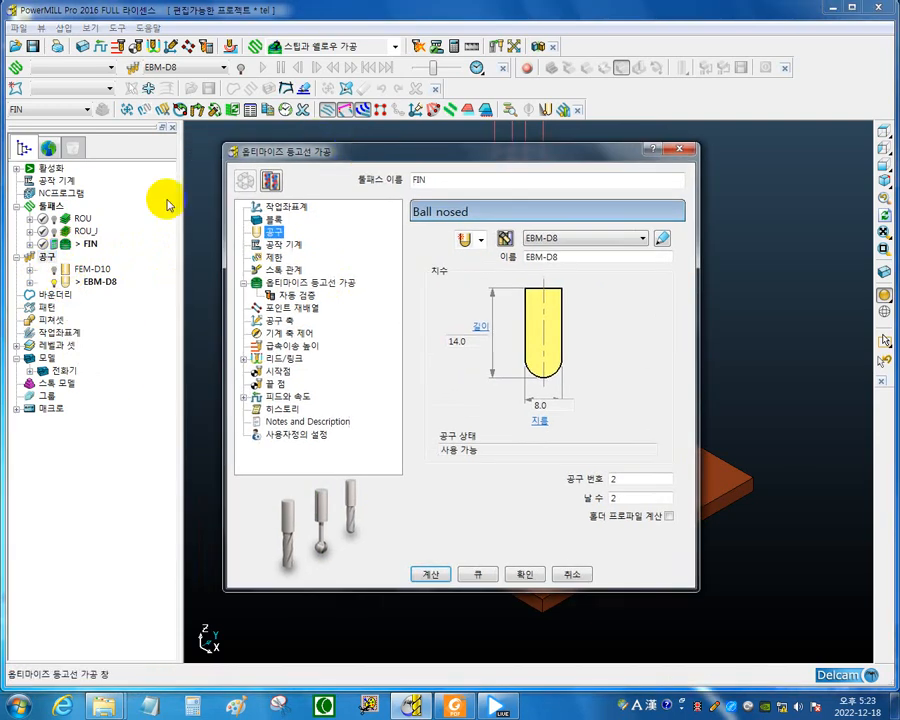
{"action": "right_click", "coordinate": [49, 259]}
{"action": "mouse_move", "coordinate": [89, 313]}
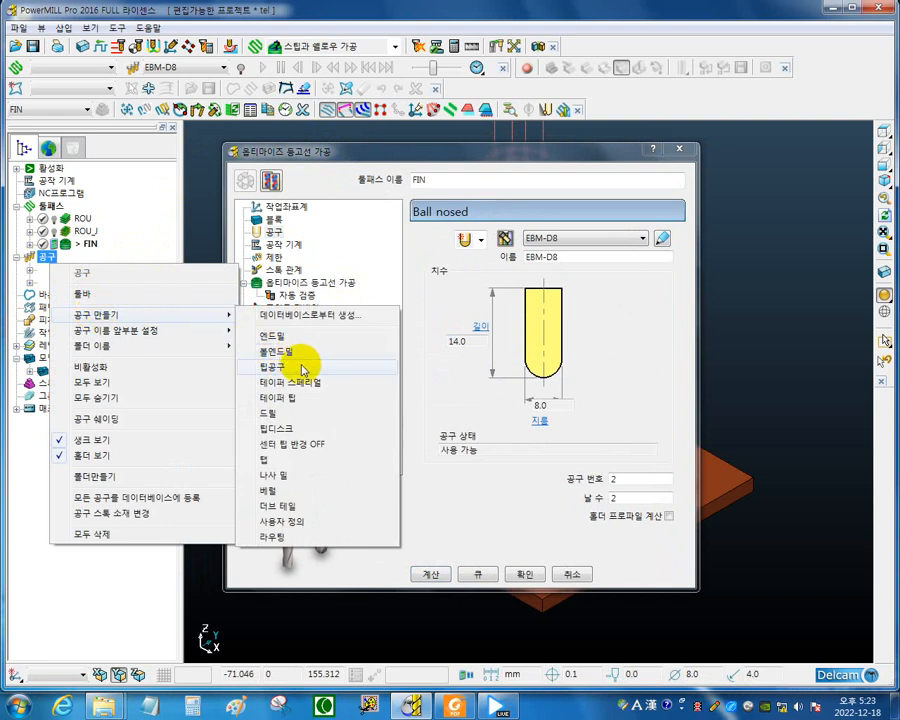
{"action": "left_click", "coordinate": [297, 355]}
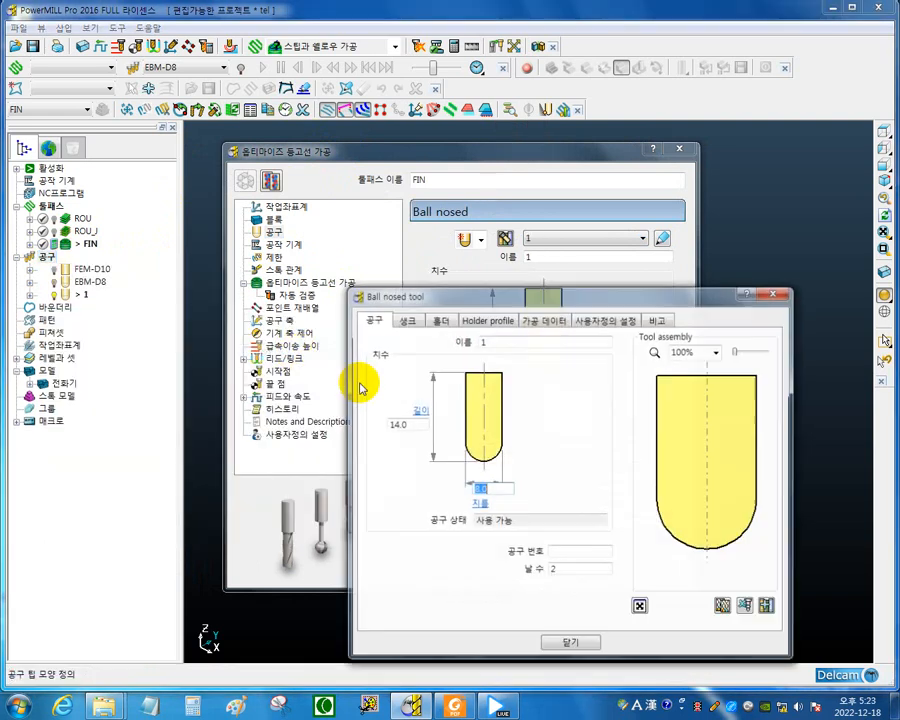
{"action": "left_click_drag", "start_coordinate": [474, 293], "coordinate": [230, 263]}
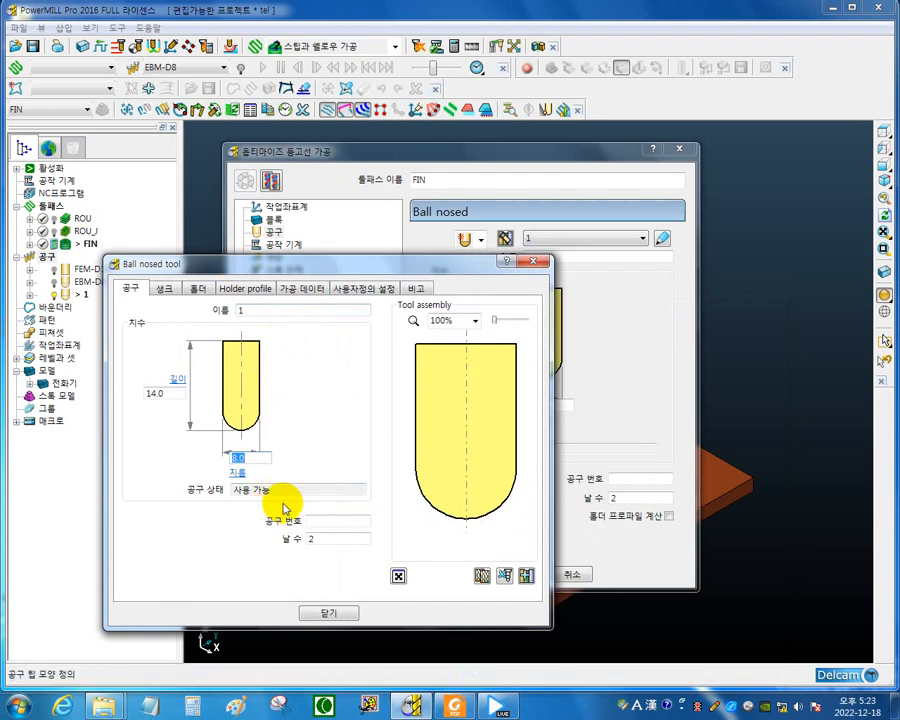
Switch to KORLOY TOOLS.pdf in Foxit Reader, check the 6 mm PBE2000 ball end mill's dimensions, and return to PowerMILL.
{"action": "left_click", "coordinate": [455, 706]}
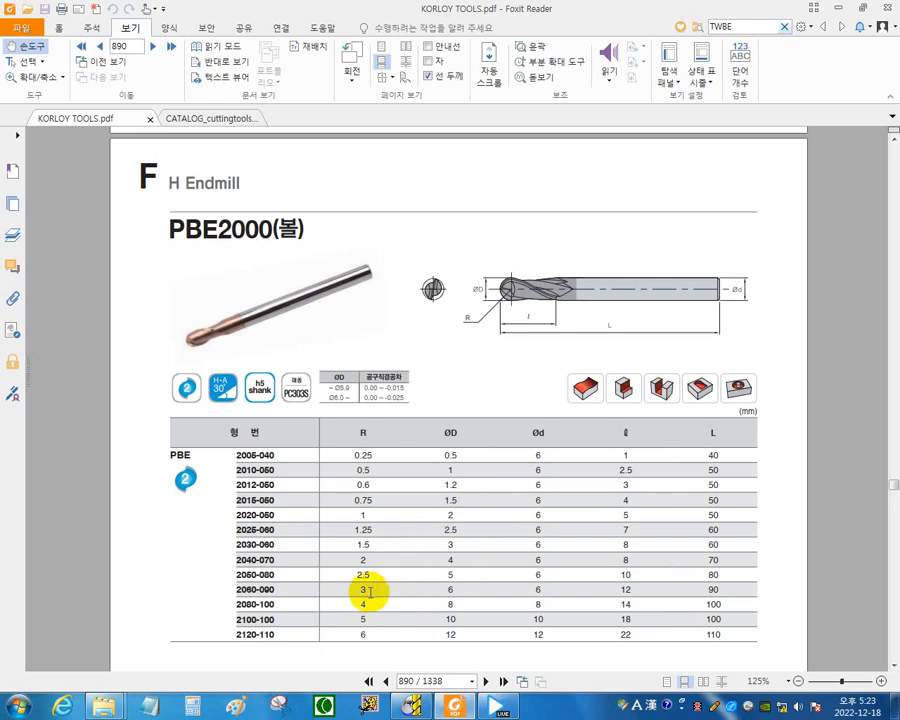
{"action": "left_click_drag", "start_coordinate": [370, 590], "coordinate": [350, 591]}
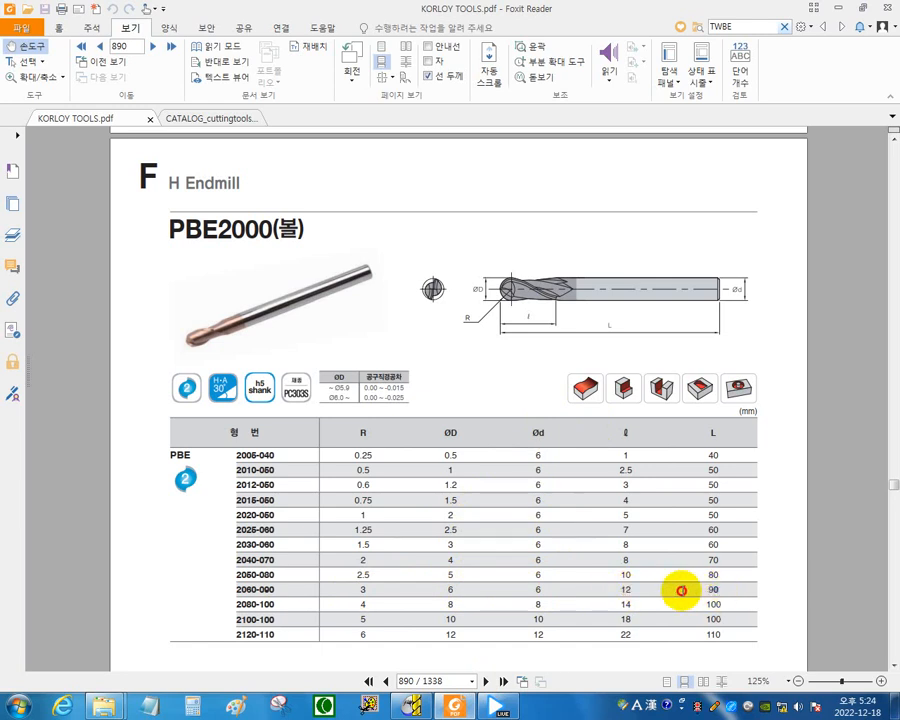
{"action": "left_click", "coordinate": [845, 11]}
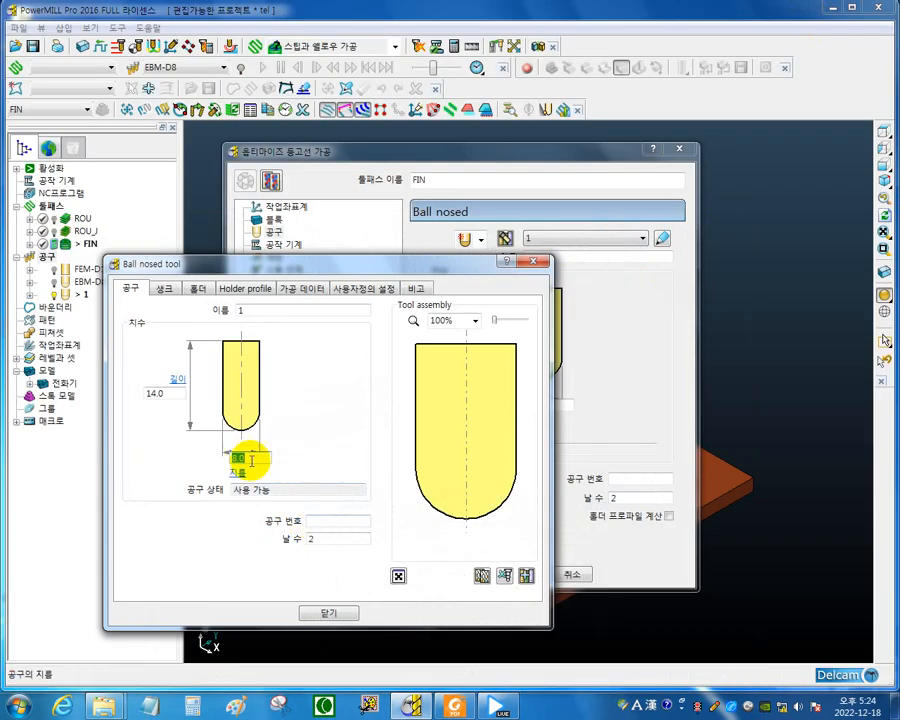
Set the new ball nosed tool's diameter to 6 mm, its length to 12 mm and its tool number to 3.
{"action": "mouse_move", "coordinate": [252, 460]}
{"action": "left_mouse_down"}
{"action": "mouse_move", "coordinate": [46, 471]}
{"action": "mouse_move", "coordinate": [58, 492]}
{"action": "left_mouse_up"}
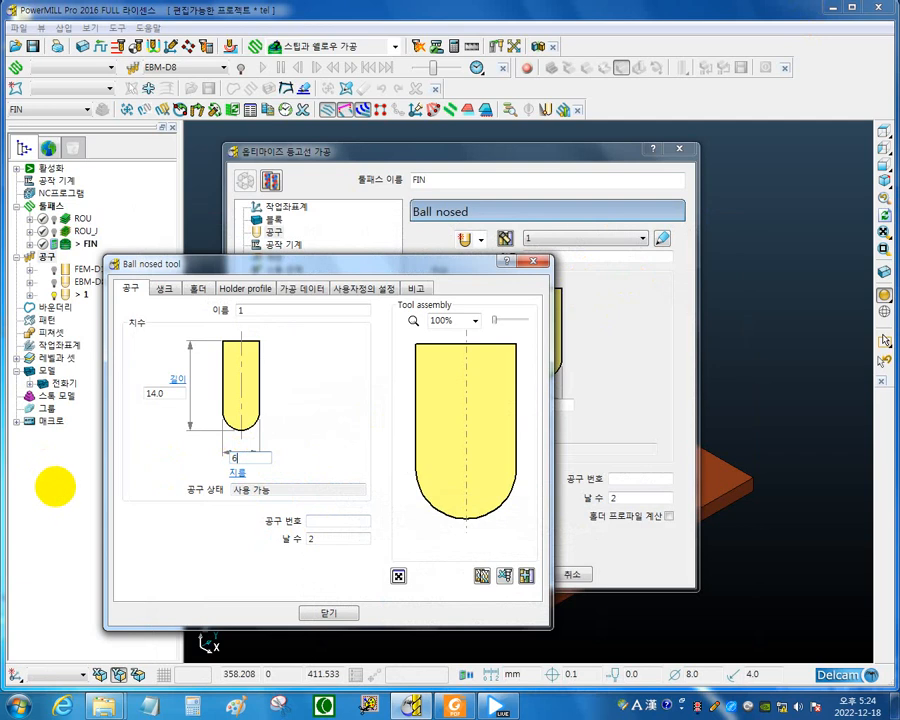
{"action": "type", "text": "6"}
{"action": "key", "text": "Return"}
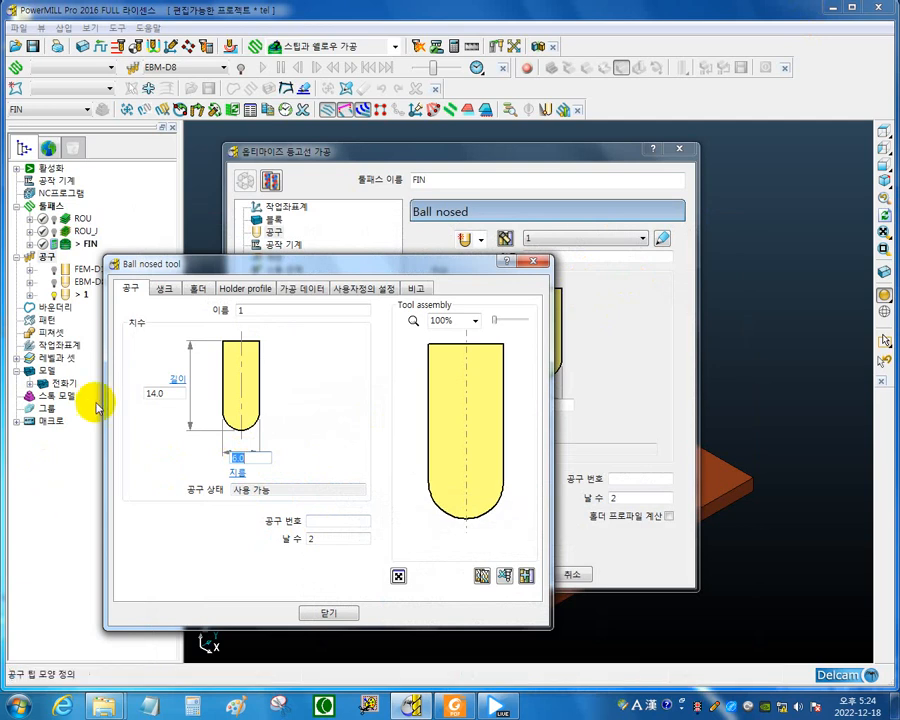
{"action": "left_click", "coordinate": [170, 394]}
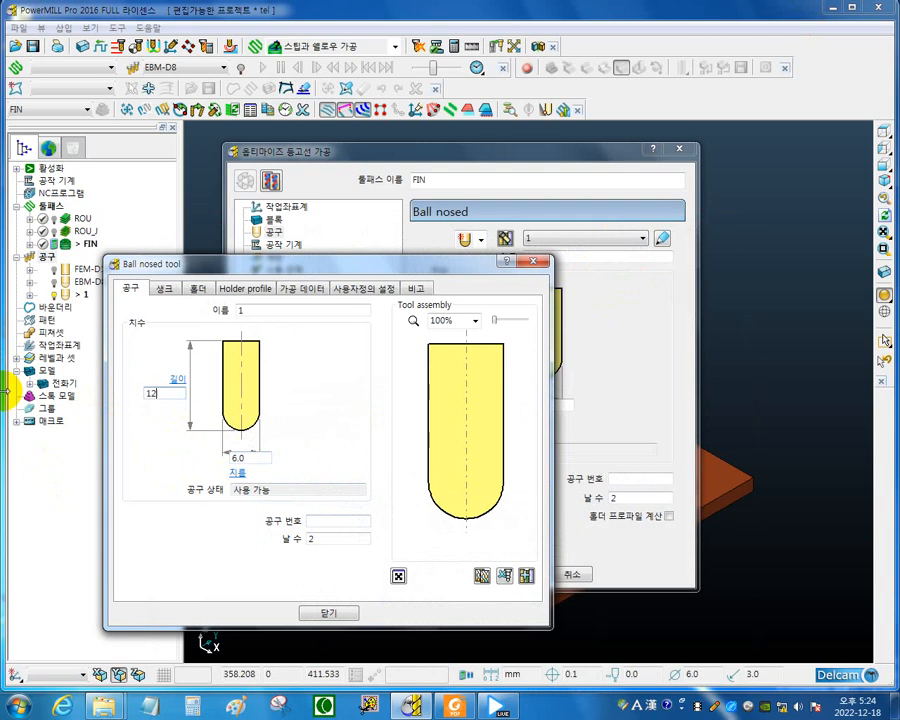
{"action": "type", "text": "12"}
{"action": "key", "text": "Return"}
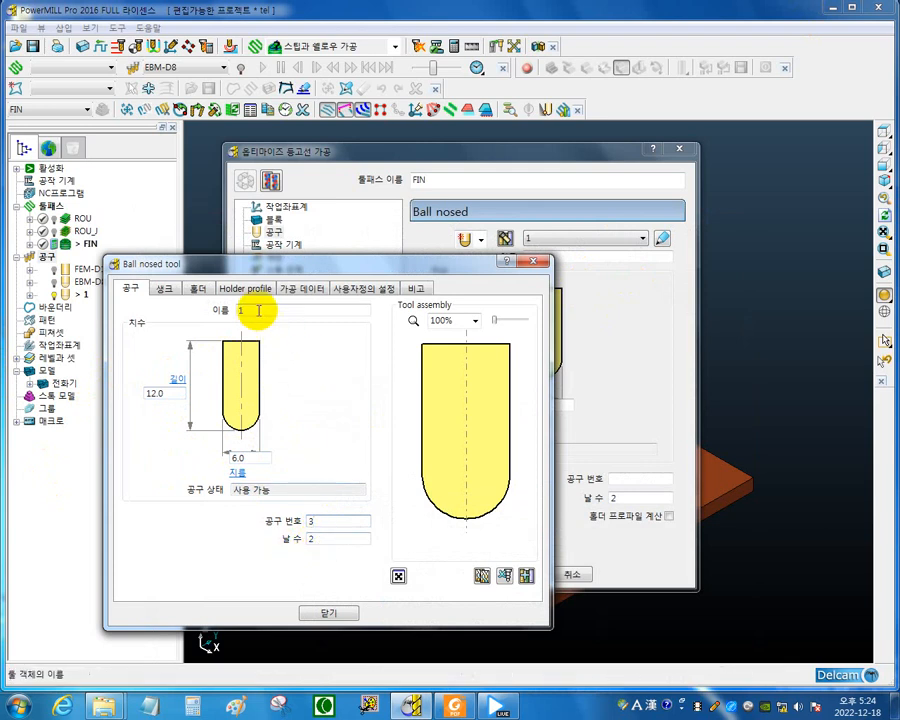
Rename the new 6 mm ball nosed tool as BEM-D6.
{"action": "left_click_drag", "start_coordinate": [259, 311], "coordinate": [131, 291]}
{"action": "left_click", "coordinate": [257, 268]}
{"action": "left_click_drag", "start_coordinate": [257, 268], "coordinate": [355, 323]}
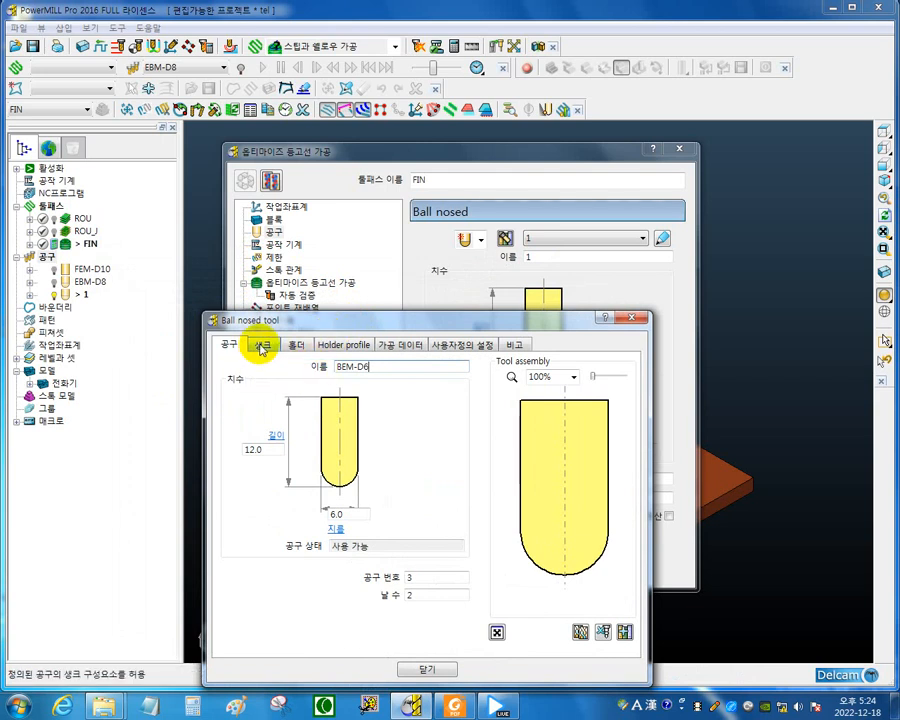
Add a shank component to BEM-D6, set its length to 78 mm (90-12), and close the tool definition.
{"action": "left_click", "coordinate": [261, 347]}
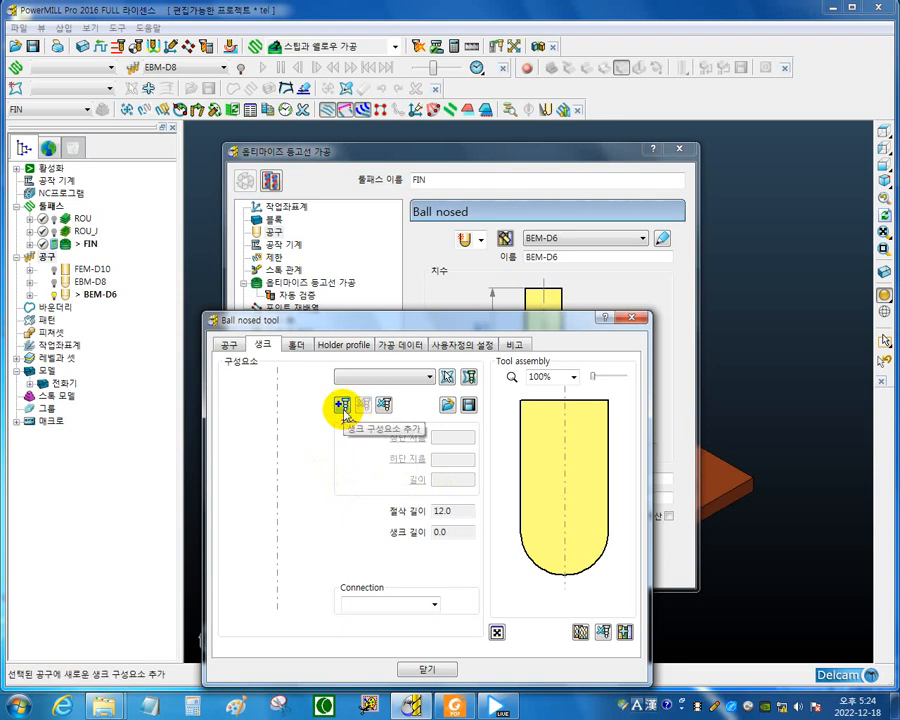
{"action": "left_click", "coordinate": [341, 406]}
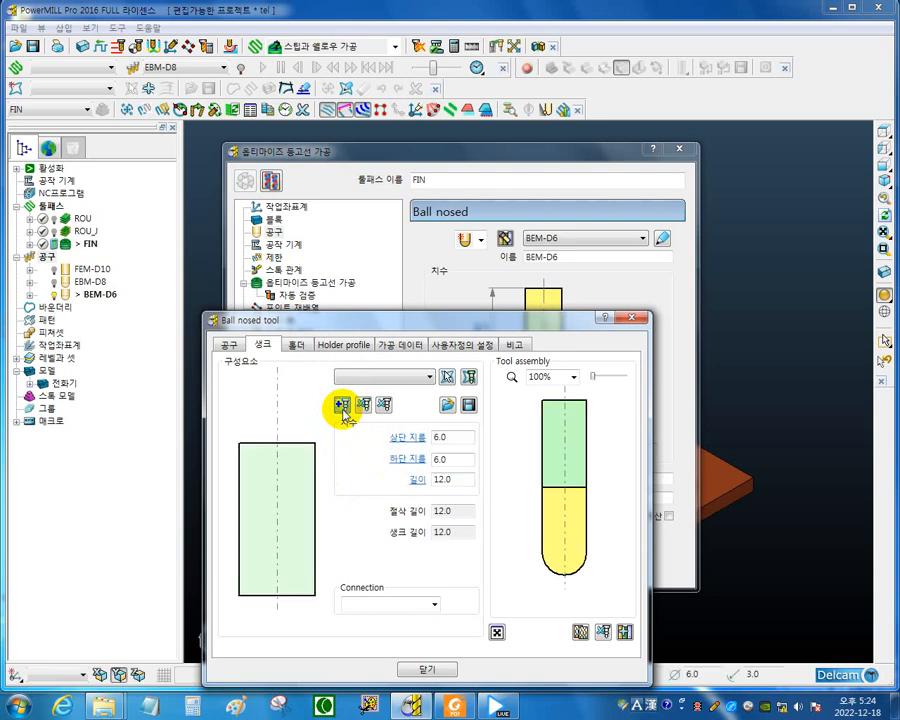
{"action": "left_click", "coordinate": [457, 434]}
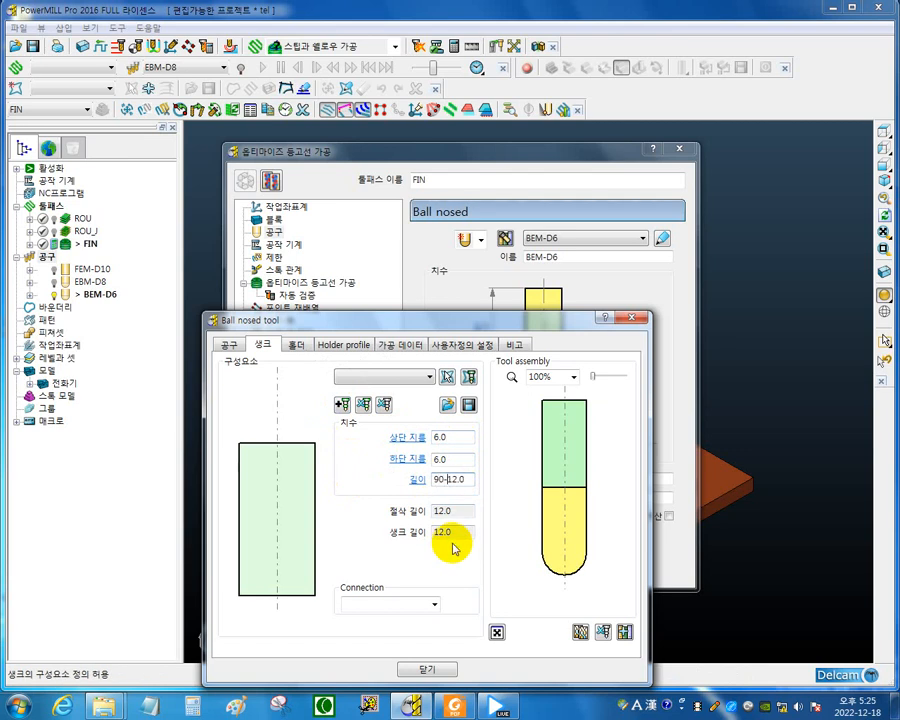
{"action": "key", "text": "Return"}
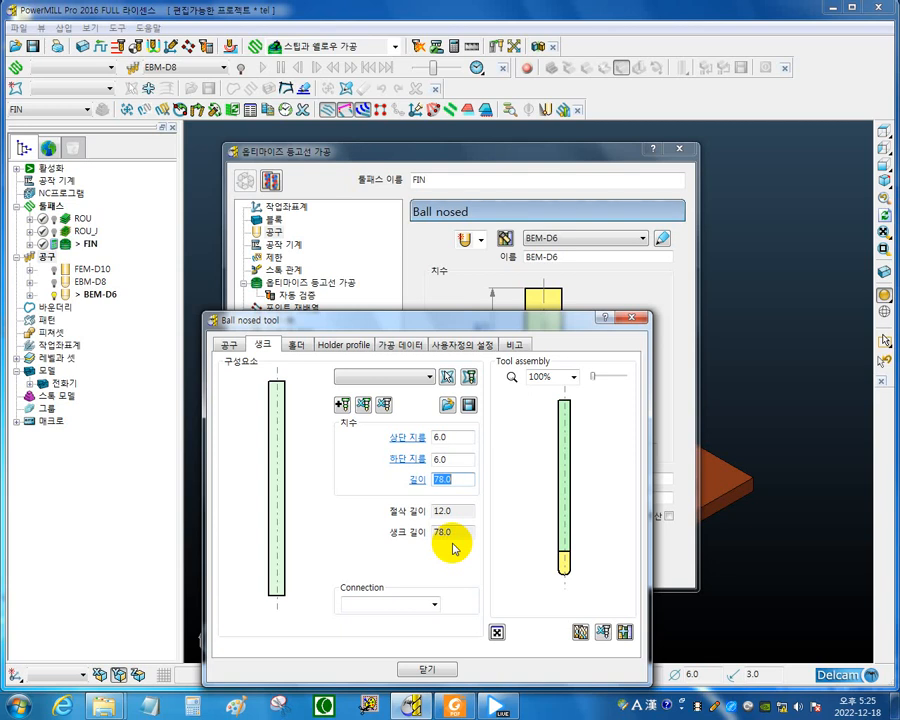
{"action": "left_click", "coordinate": [427, 669]}
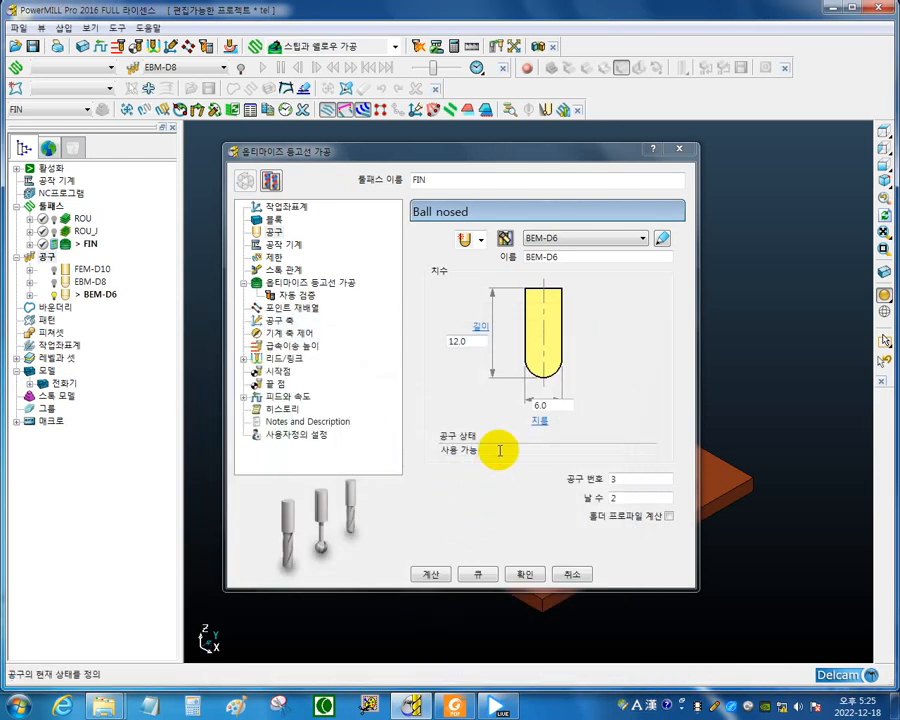
Activate the existing EBM-D8 tool and open its tool definition.
{"action": "left_click_drag", "start_coordinate": [500, 152], "coordinate": [618, 178]}
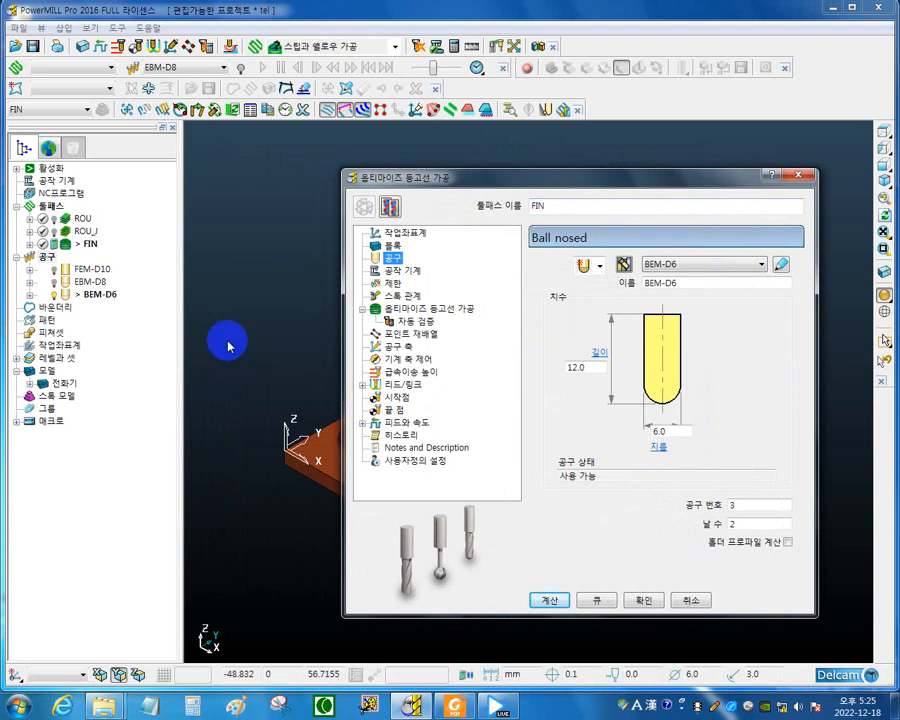
{"action": "left_click", "coordinate": [91, 282]}
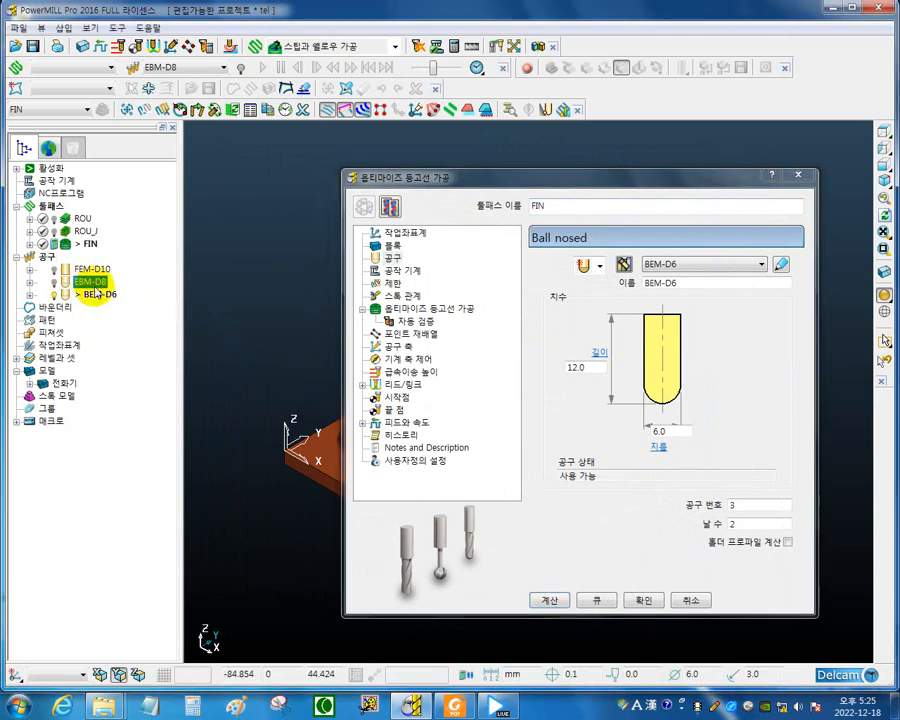
{"action": "mouse_move", "coordinate": [77, 296]}
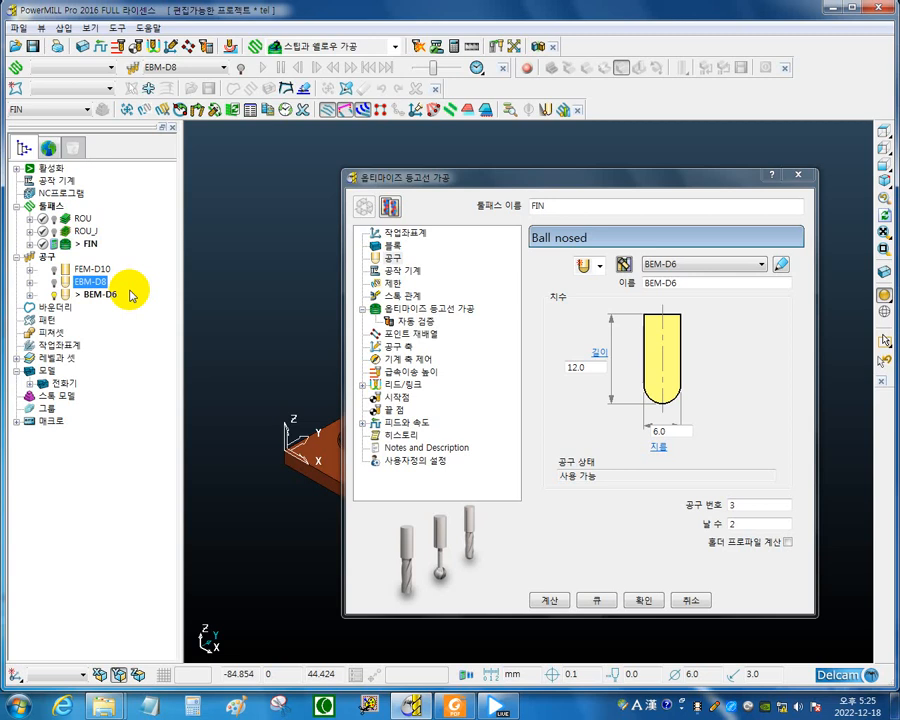
{"action": "right_click", "coordinate": [69, 284]}
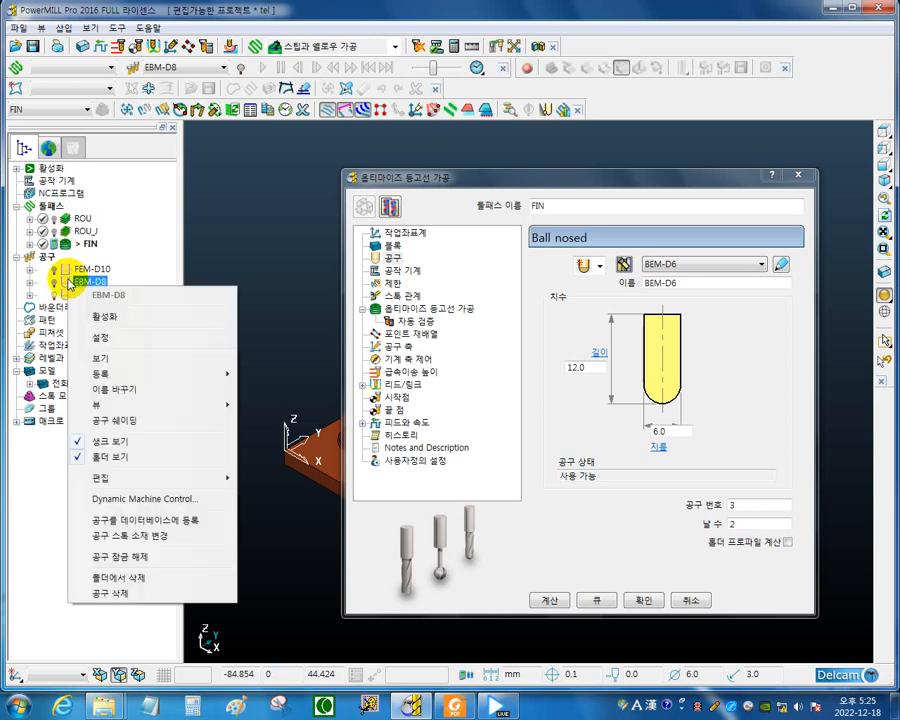
{"action": "left_click", "coordinate": [106, 317]}
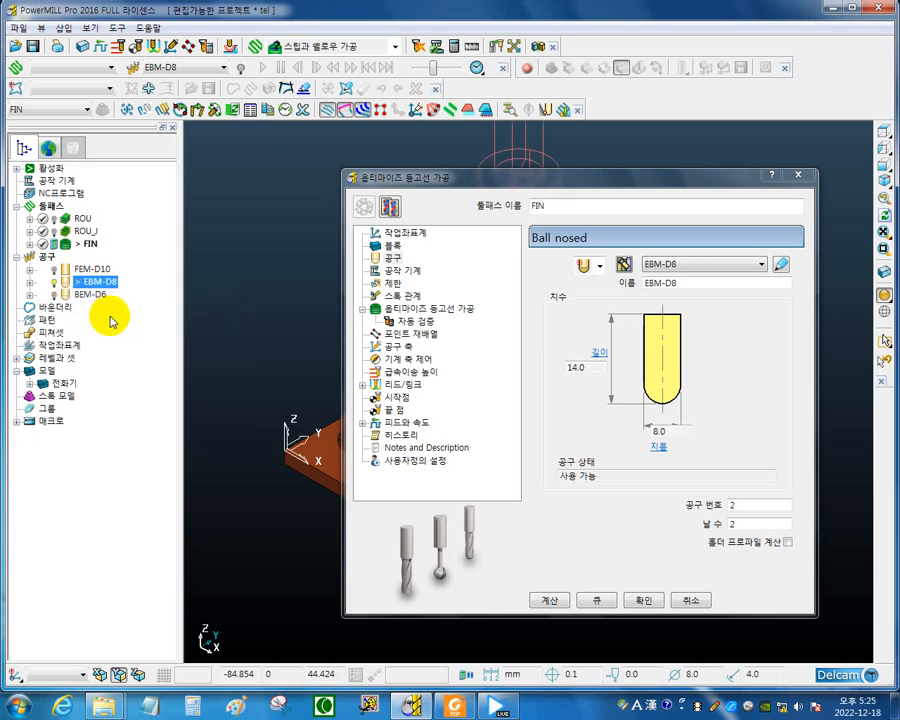
{"action": "right_click", "coordinate": [70, 284]}
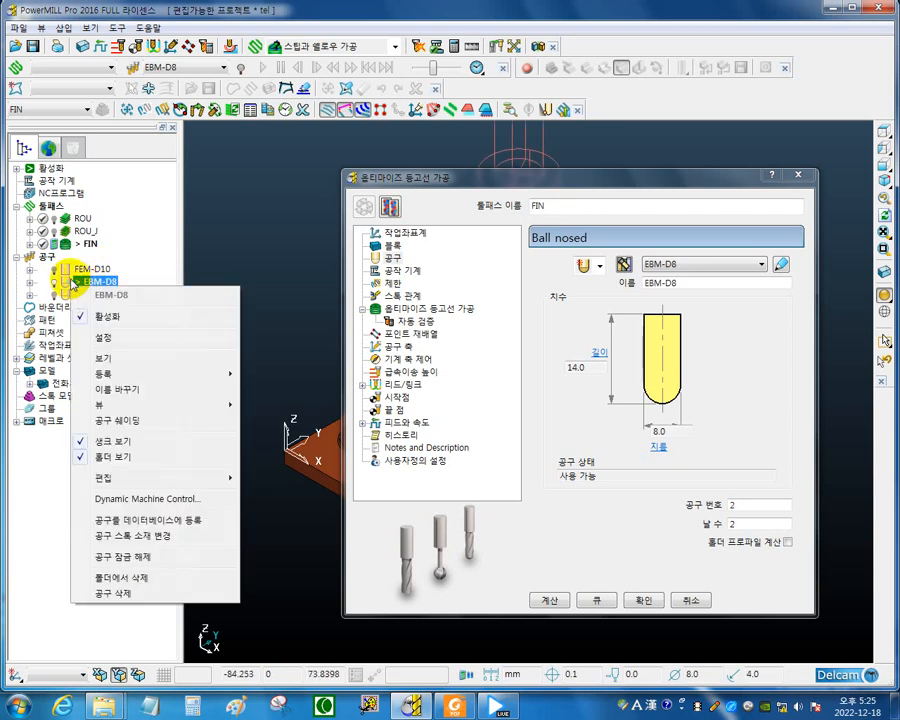
{"action": "left_click", "coordinate": [138, 341]}
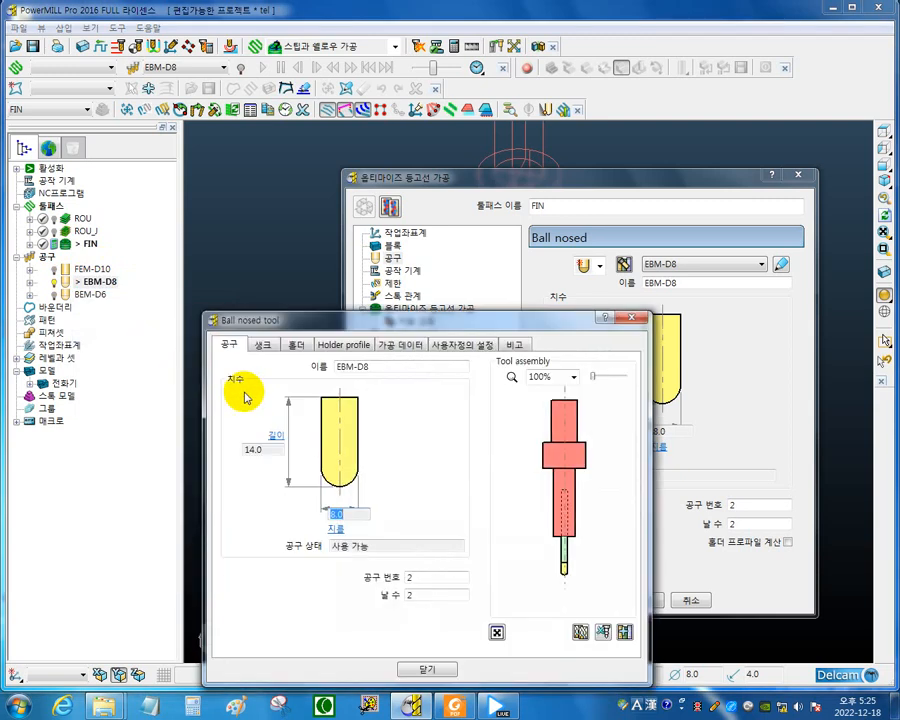
Export the EBM-D8 tool's holder to the igs folder as SC-D25 and close the tool definition.
{"action": "left_click", "coordinate": [298, 346]}
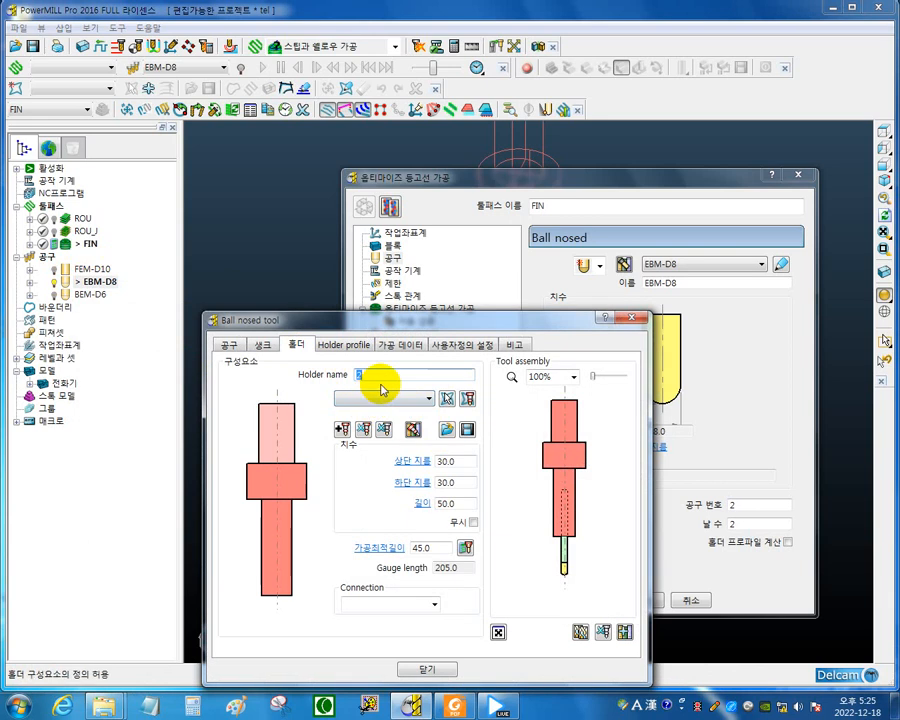
{"action": "left_click", "coordinate": [467, 430]}
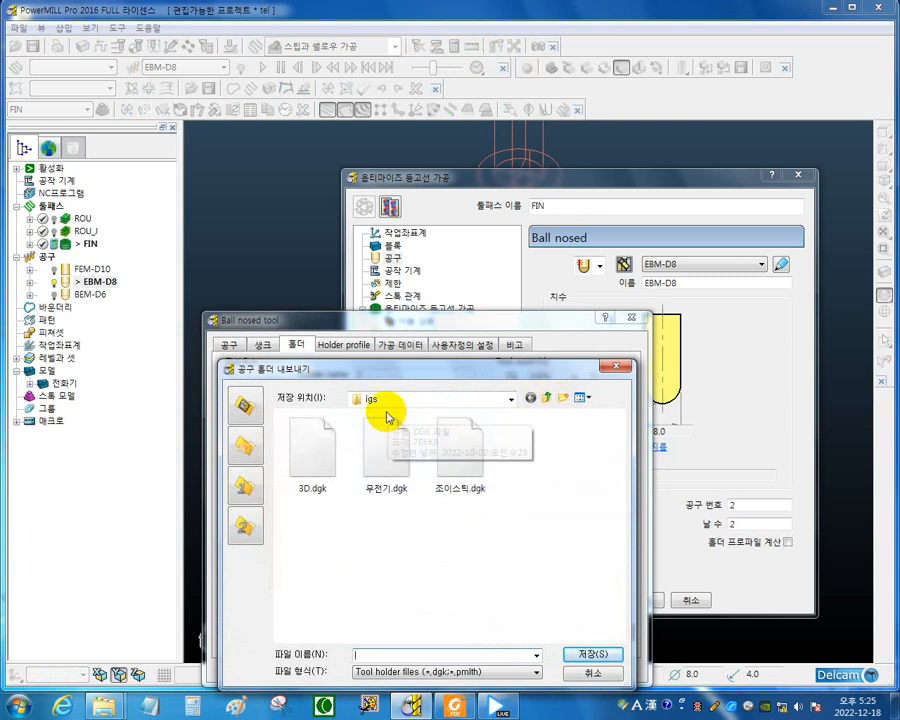
{"action": "left_click_drag", "start_coordinate": [415, 373], "coordinate": [540, 286]}
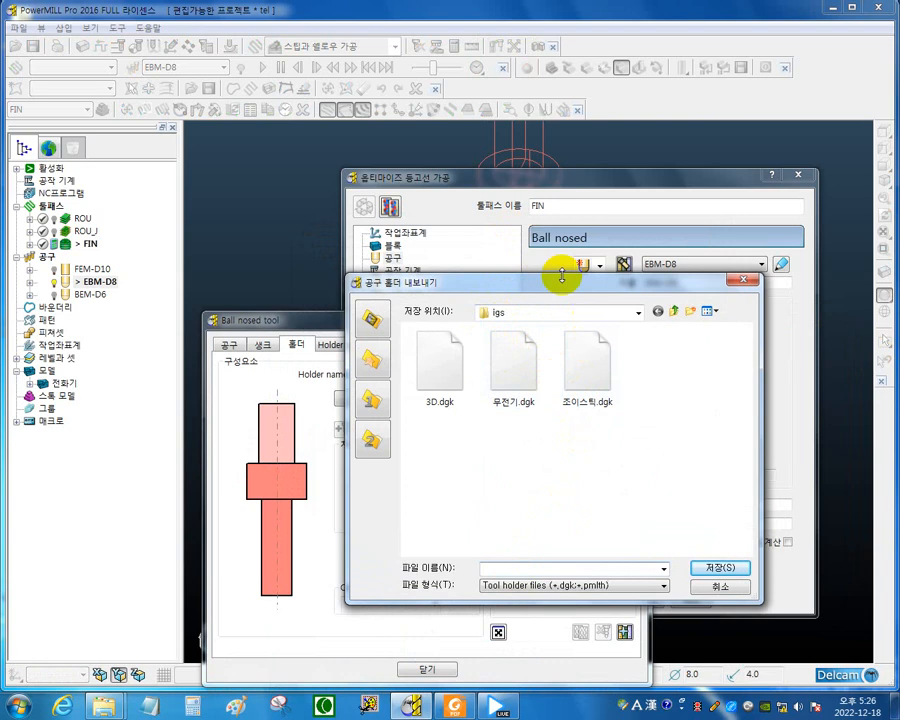
{"action": "left_click_drag", "start_coordinate": [542, 281], "coordinate": [578, 272]}
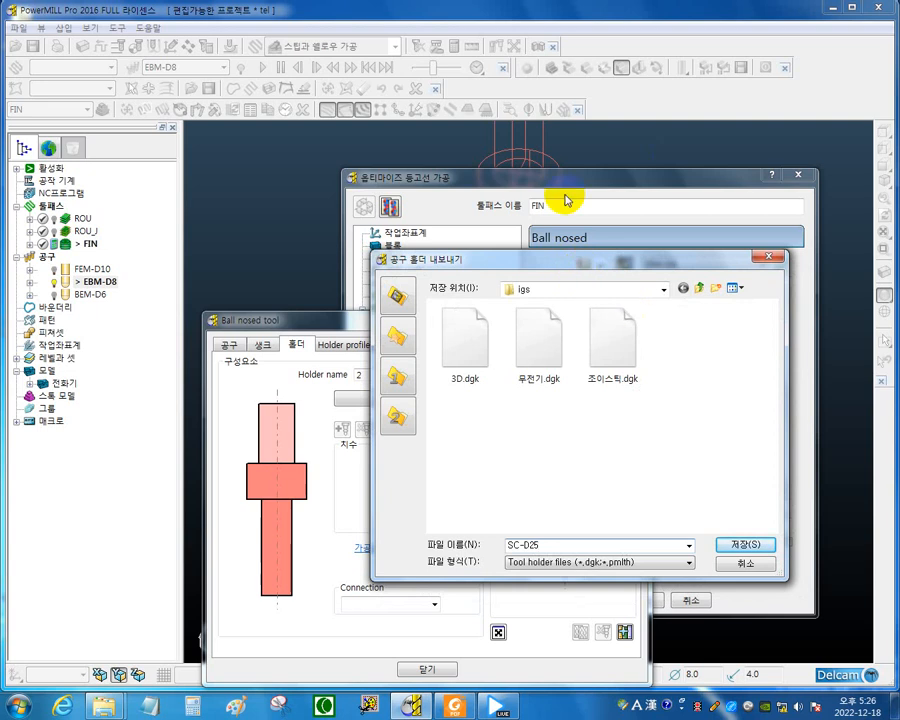
{"action": "left_click_drag", "start_coordinate": [513, 274], "coordinate": [686, 292]}
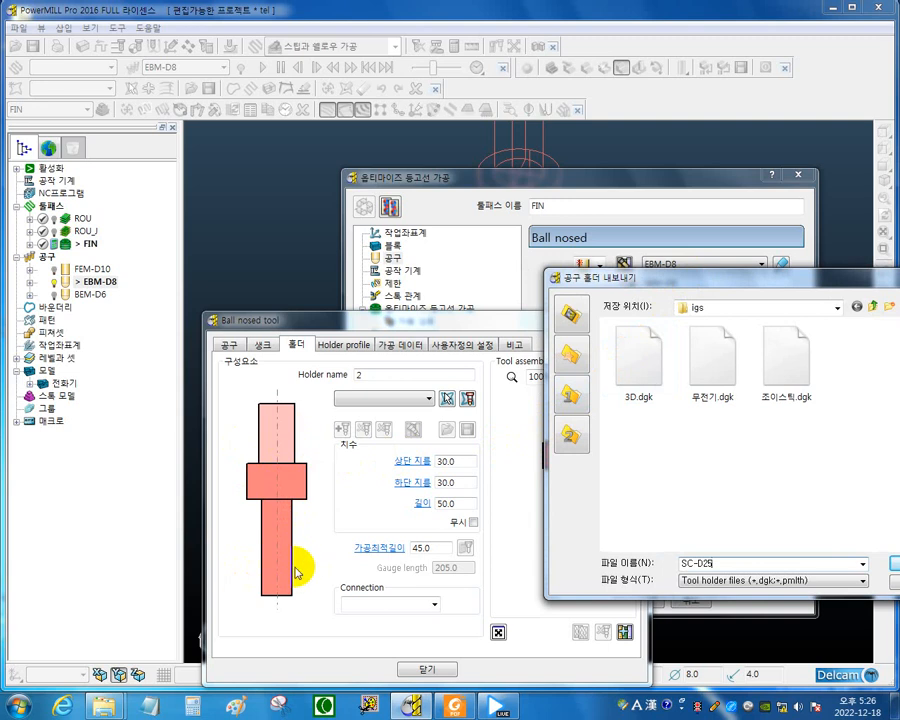
{"action": "left_click_drag", "start_coordinate": [724, 286], "coordinate": [501, 258]}
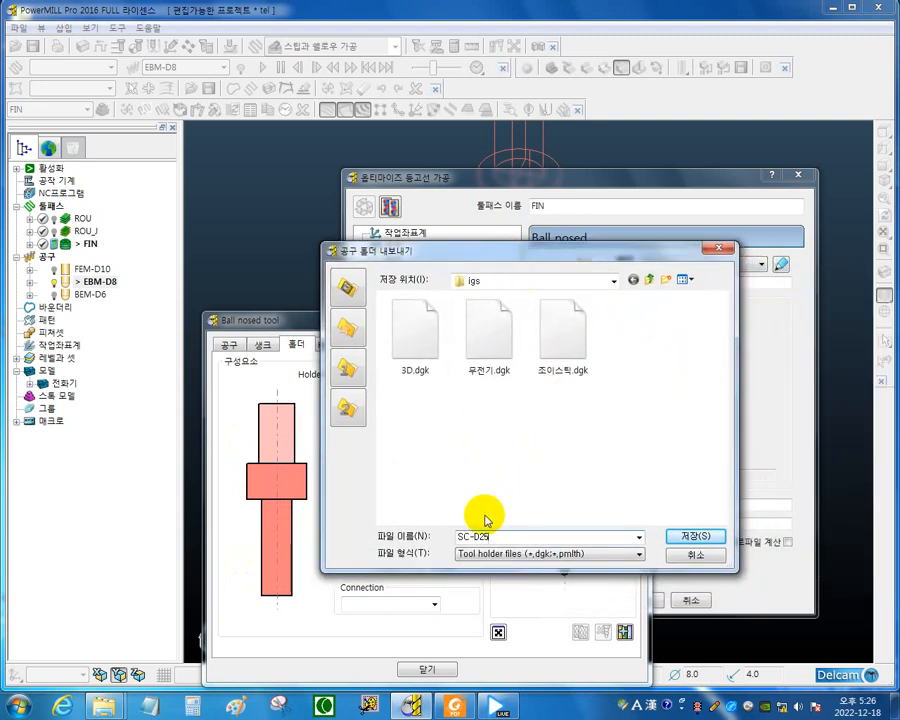
{"action": "left_click", "coordinate": [688, 536]}
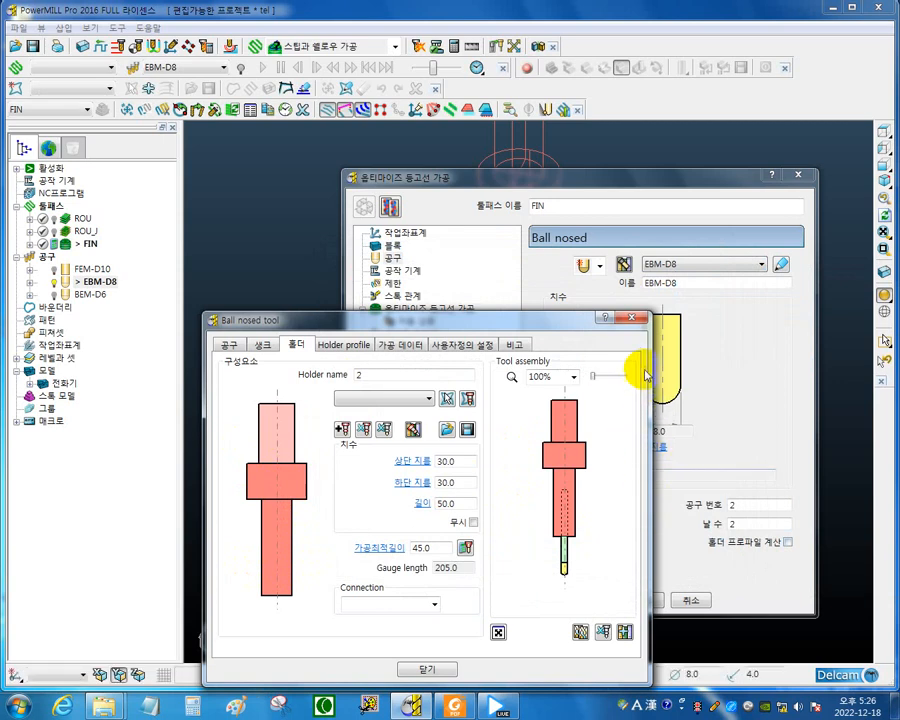
{"action": "left_click", "coordinate": [632, 319]}
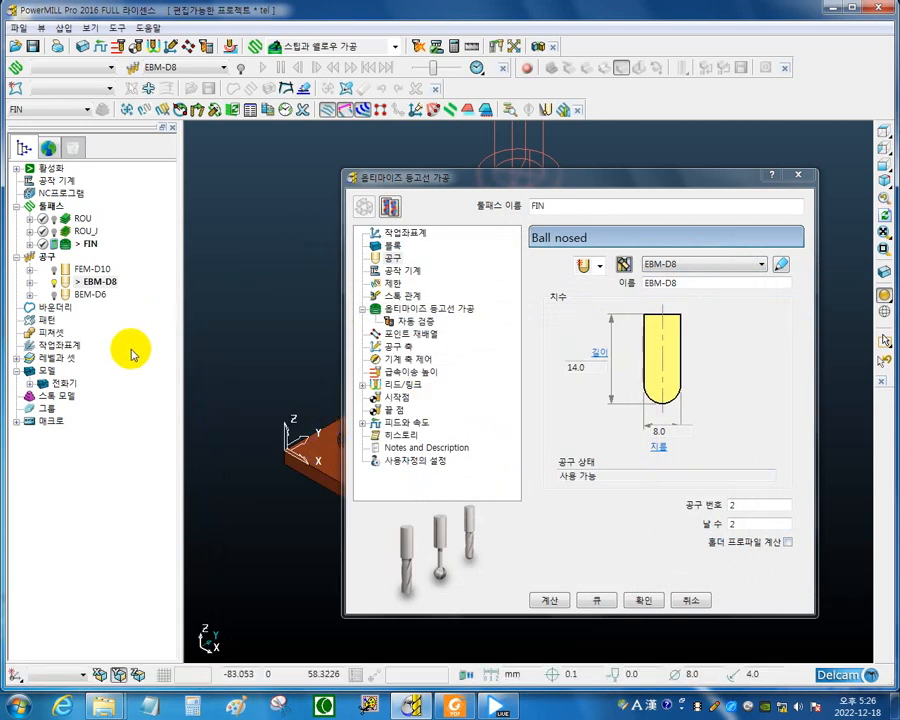
Activate the BEM-D6 tool and open its tool definition.
{"action": "left_click", "coordinate": [64, 296]}
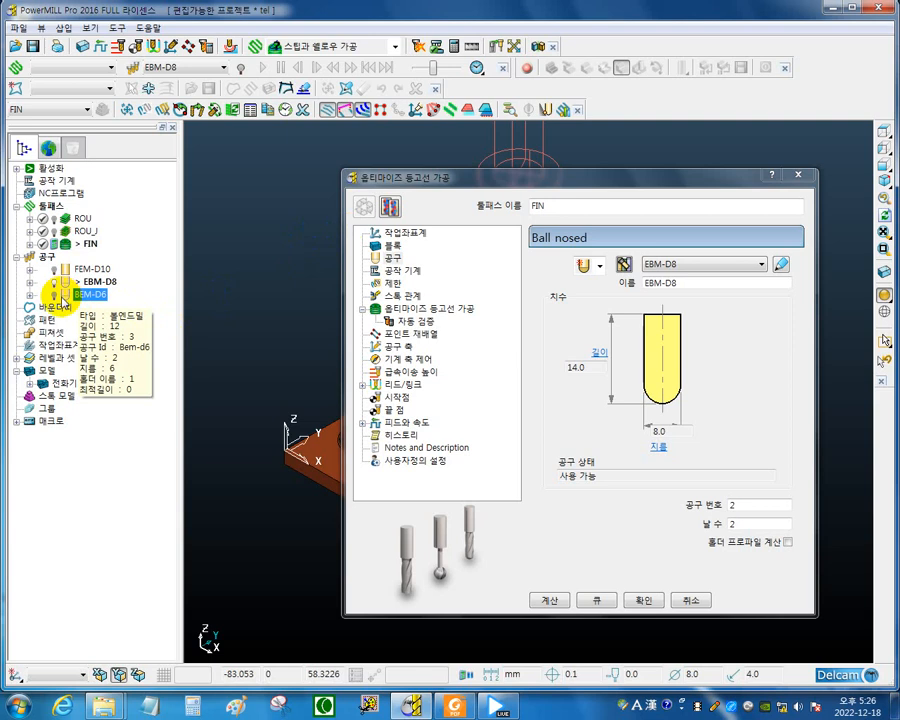
{"action": "right_click", "coordinate": [66, 296]}
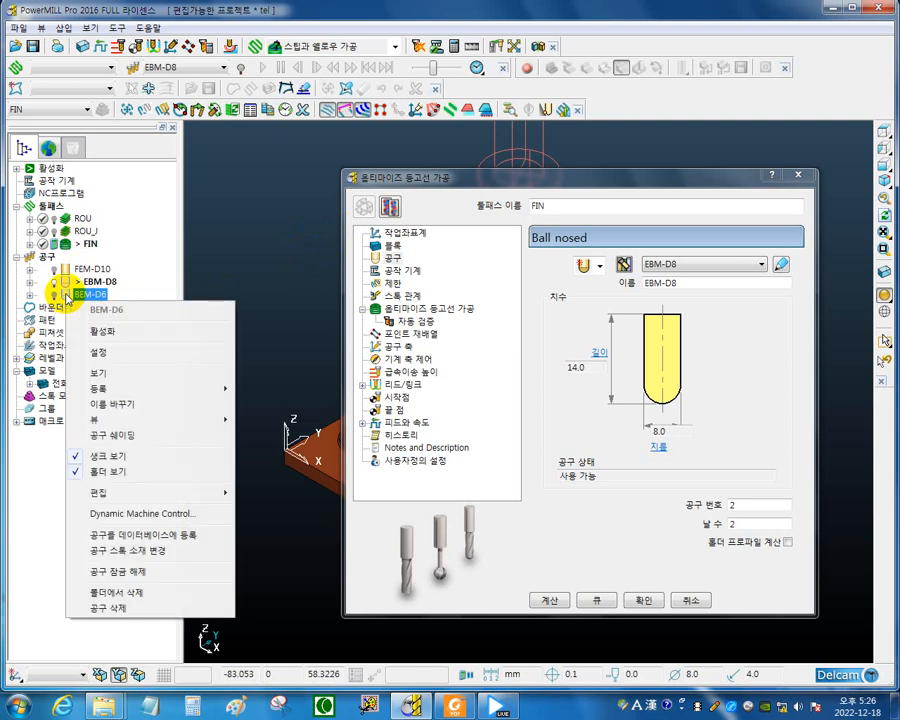
{"action": "left_click", "coordinate": [99, 331]}
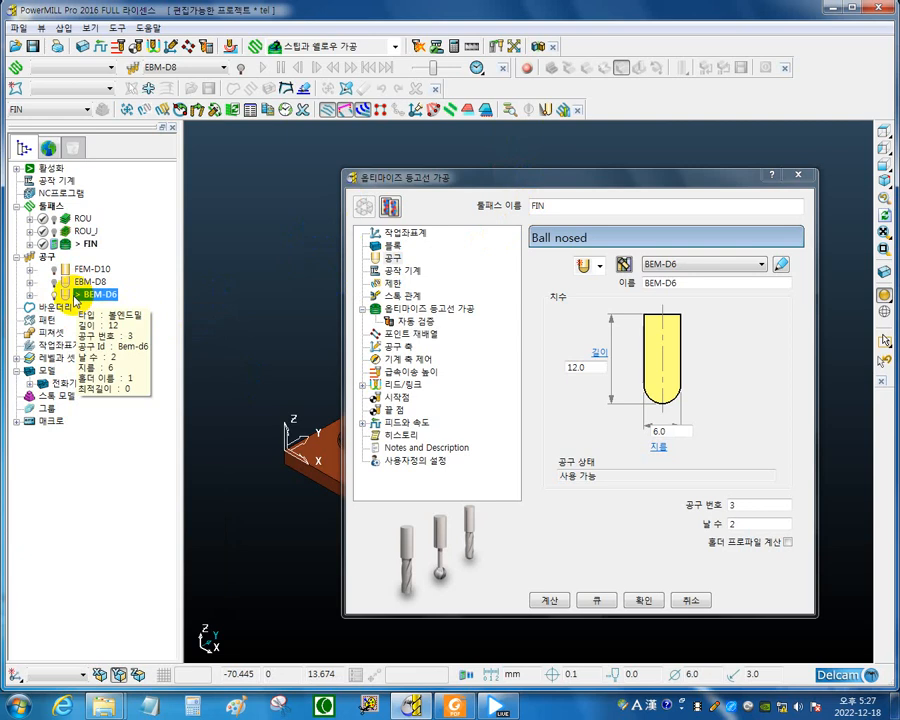
{"action": "right_click", "coordinate": [72, 302]}
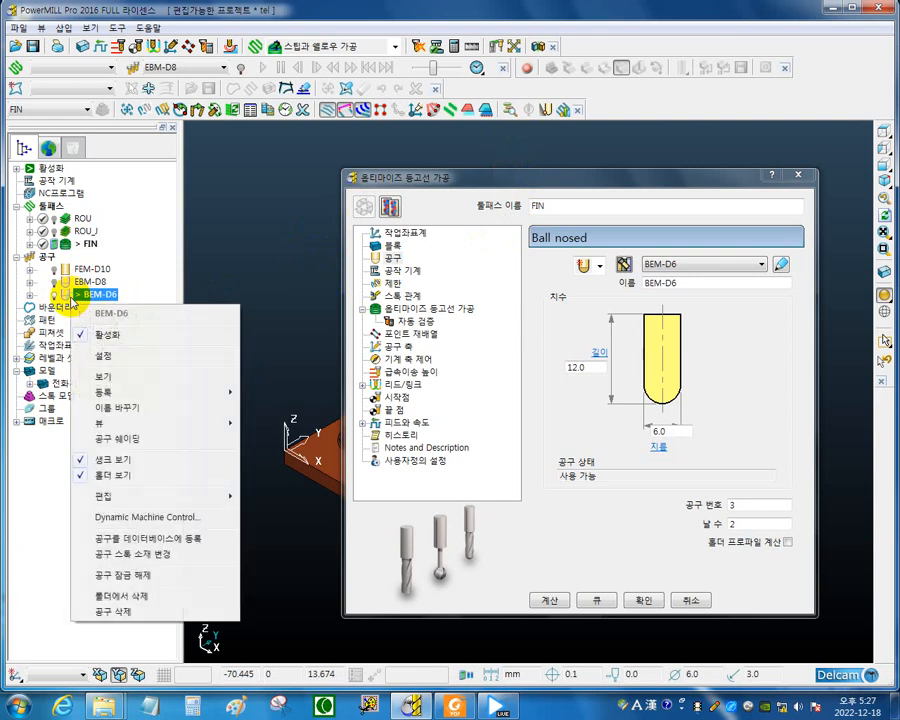
{"action": "left_click", "coordinate": [122, 354]}
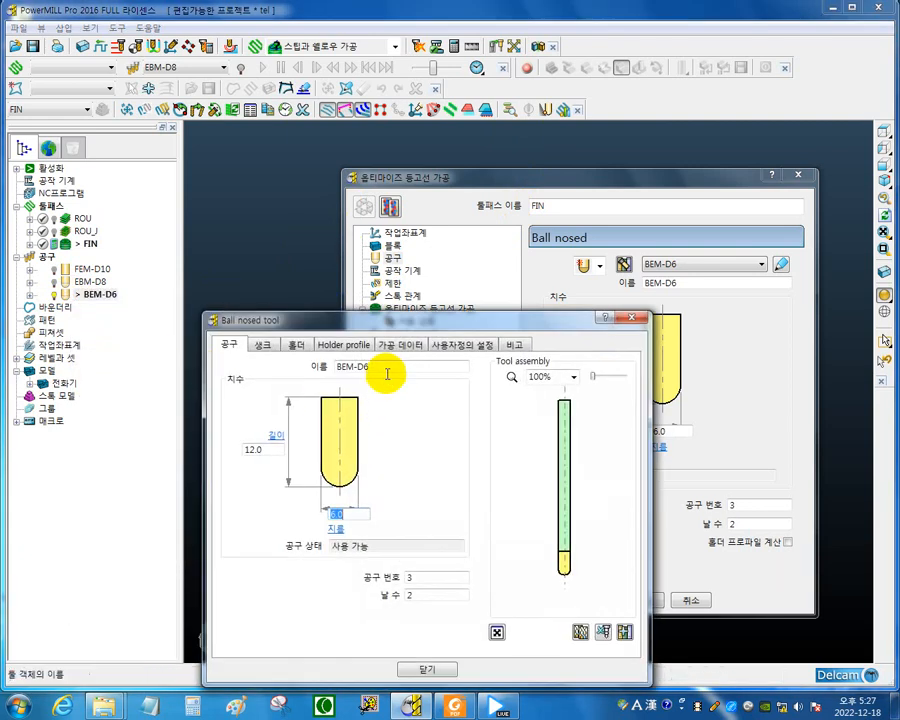
{"action": "left_click_drag", "start_coordinate": [396, 319], "coordinate": [254, 297]}
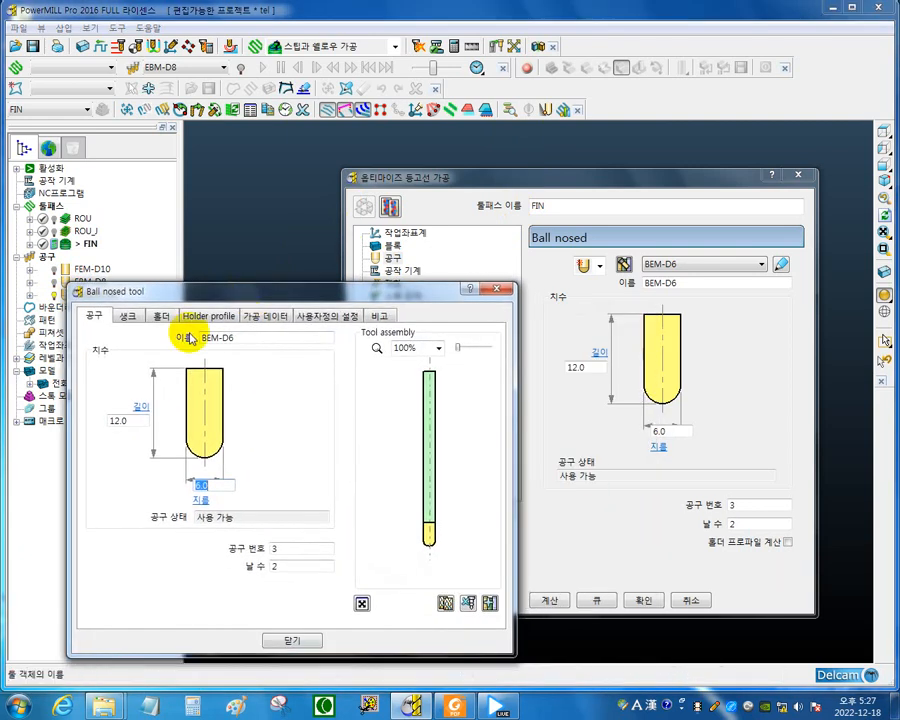
Load the saved holder file SC-D25.dgk as the holder of BEM-D6.
{"action": "left_click", "coordinate": [161, 316]}
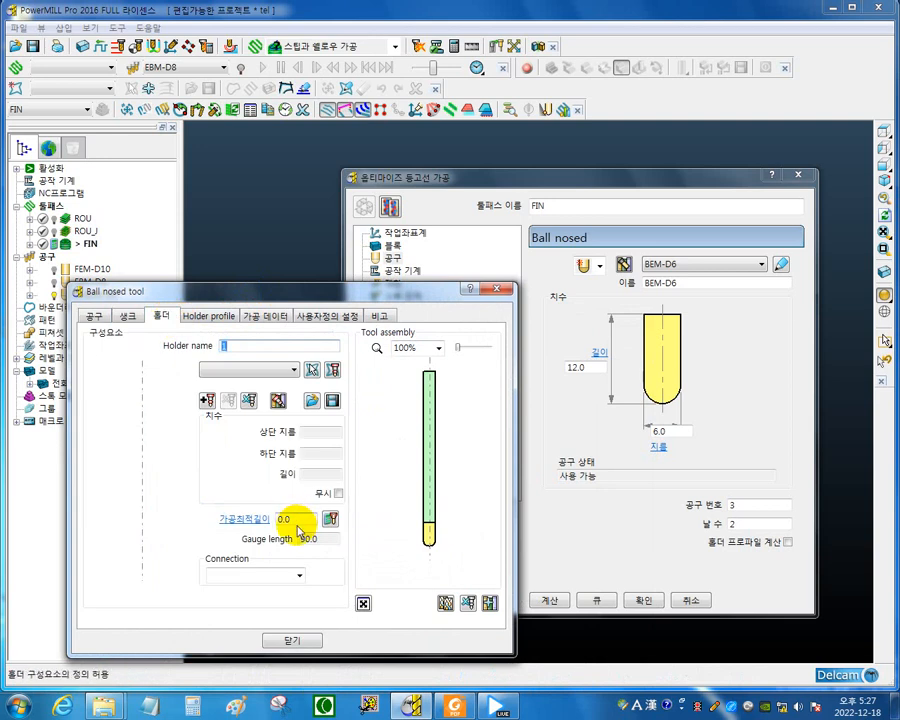
{"action": "left_click", "coordinate": [312, 401]}
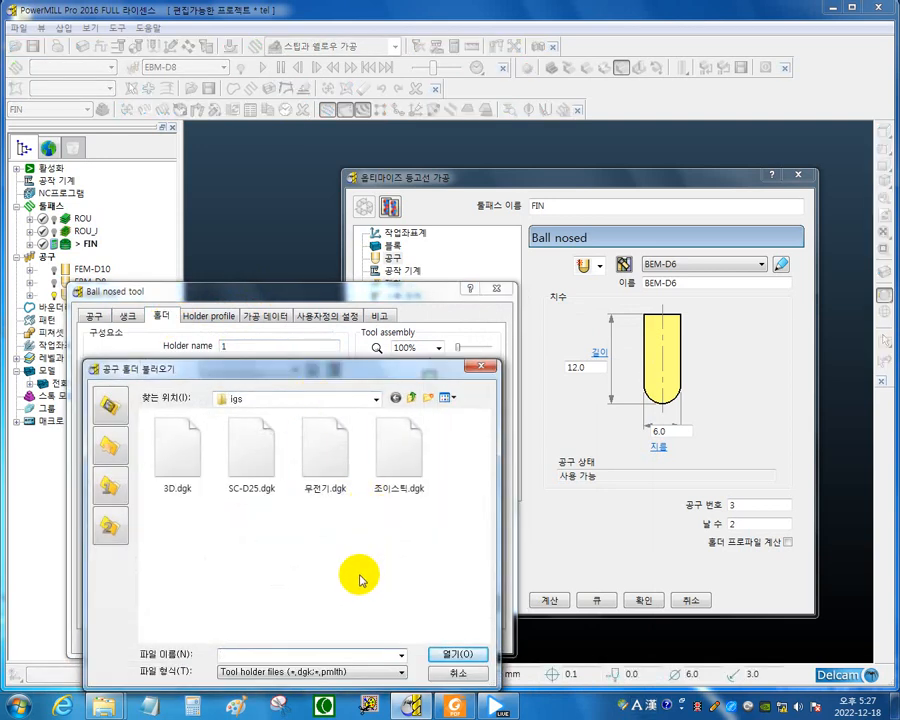
{"action": "left_click", "coordinate": [256, 480]}
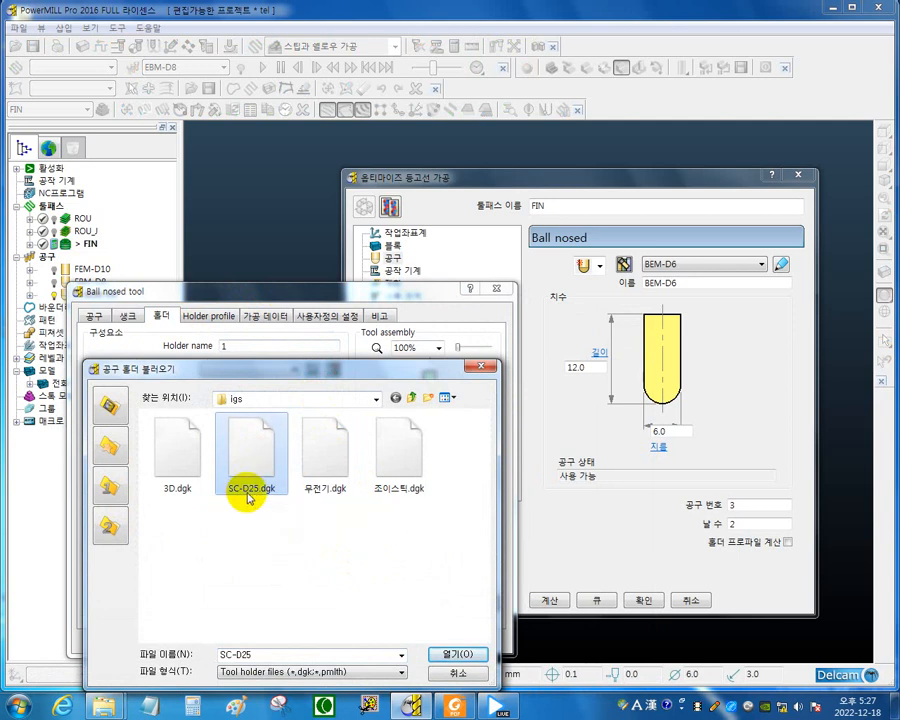
{"action": "left_click", "coordinate": [452, 656]}
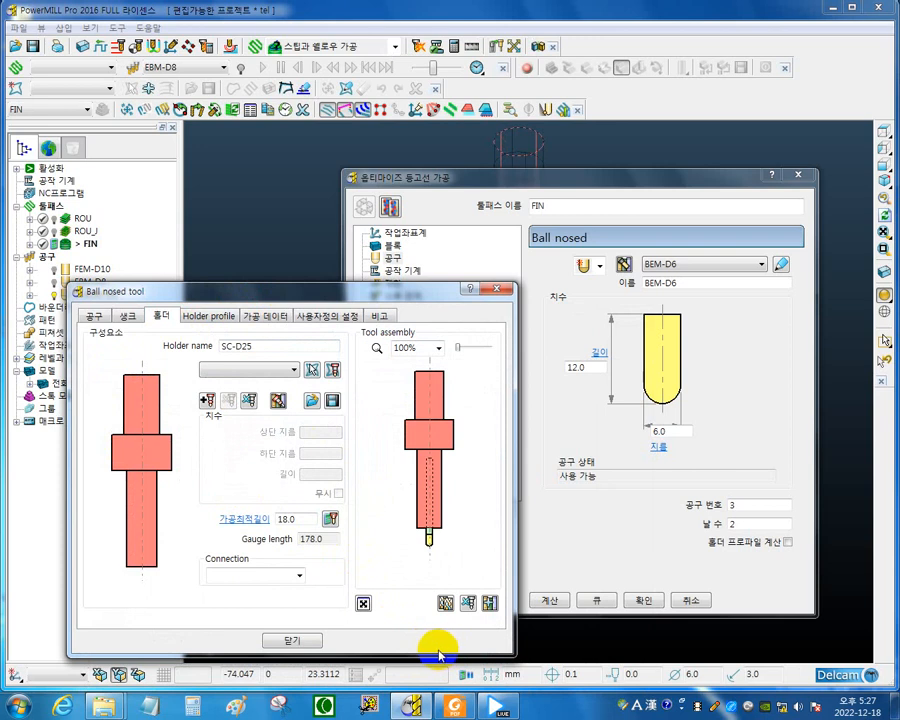
{"action": "left_click_drag", "start_coordinate": [389, 298], "coordinate": [512, 306]}
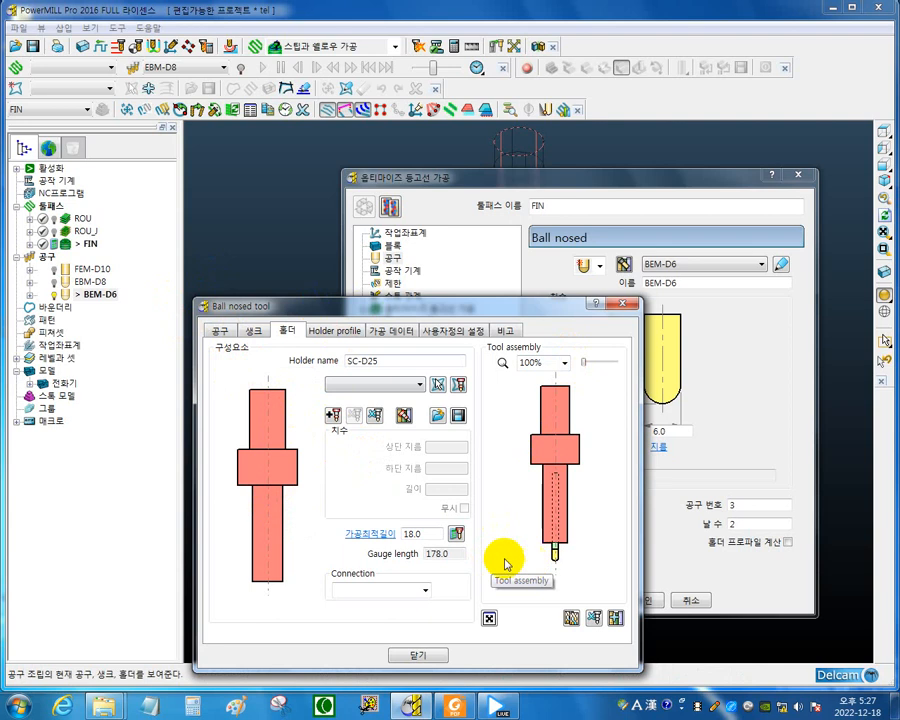
Set the BEM-D6 holder overhang to 45 mm and close the tool definition.
{"action": "double_click", "coordinate": [428, 535]}
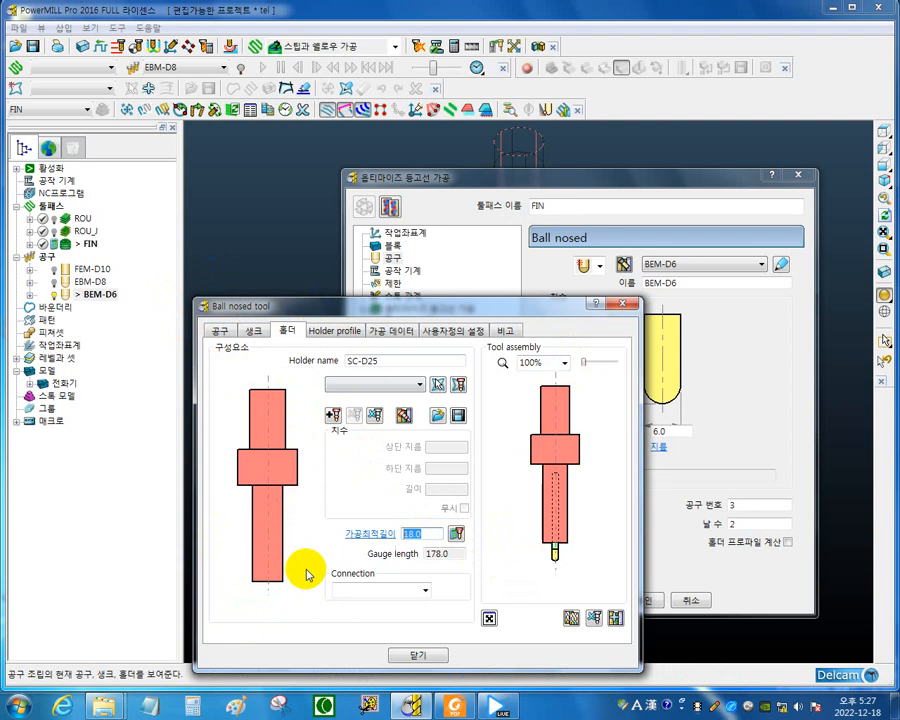
{"action": "type", "text": "45"}
{"action": "key", "text": "Return"}
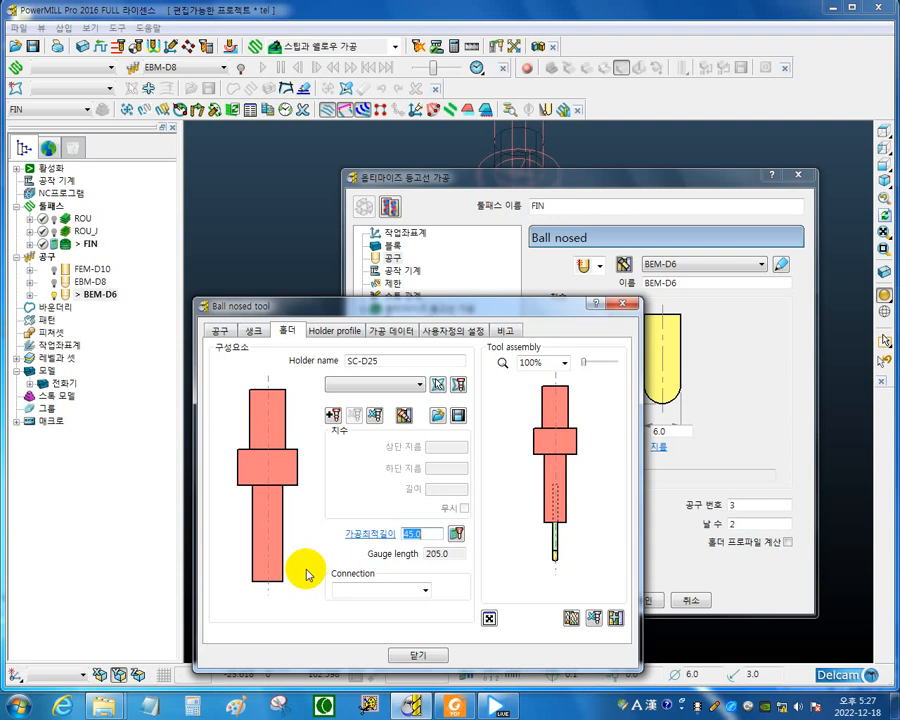
{"action": "left_click", "coordinate": [432, 658]}
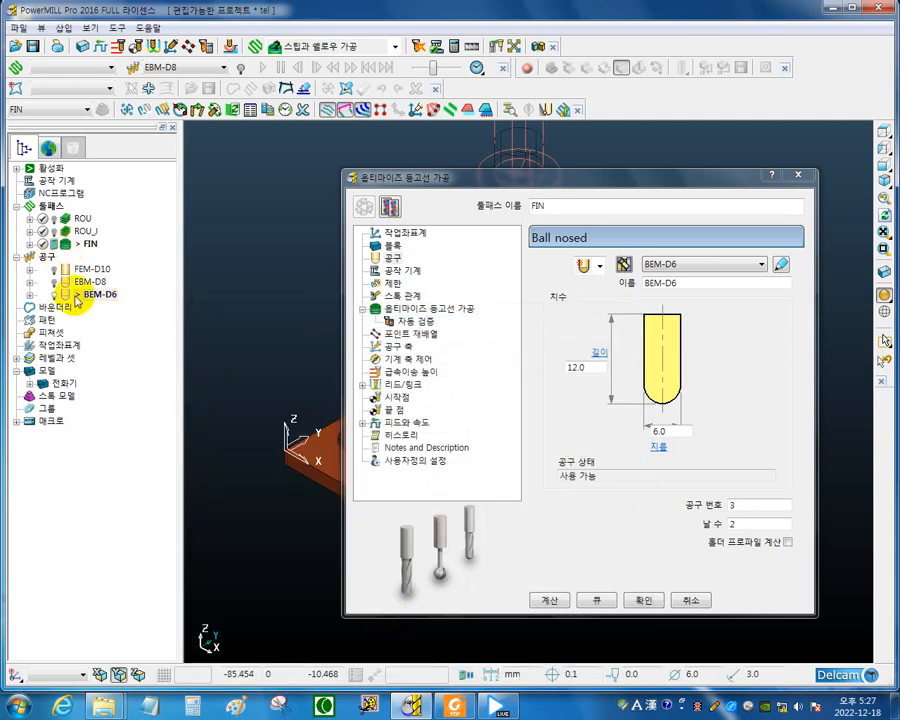
Set the machining tolerance of toolpath FIN to 0.008 in its optimised constant Z settings.
{"action": "mouse_move", "coordinate": [96, 301]}
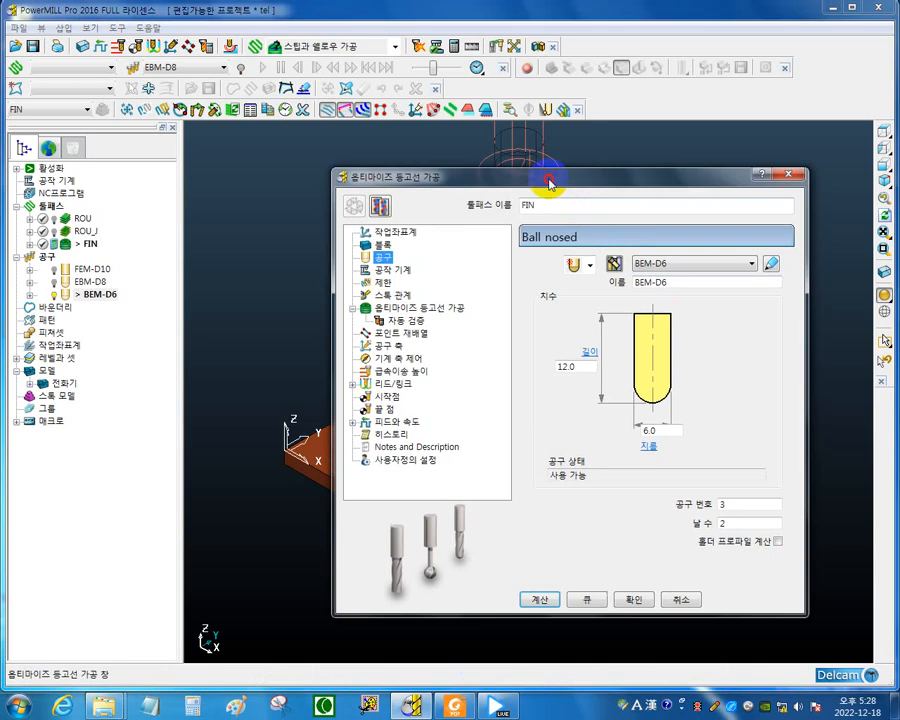
{"action": "left_click_drag", "start_coordinate": [563, 177], "coordinate": [338, 193]}
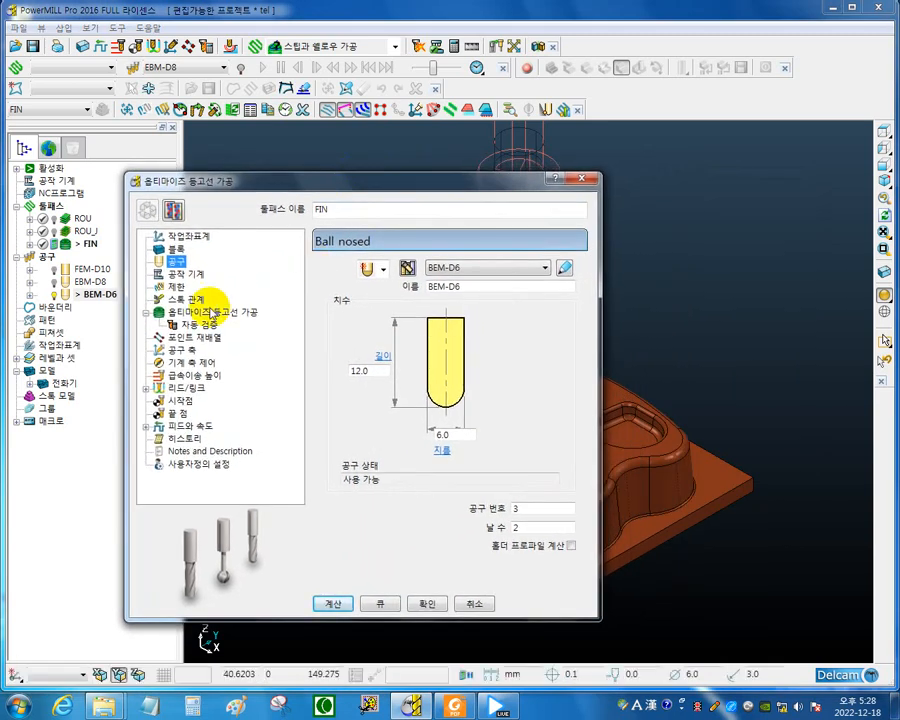
{"action": "left_click", "coordinate": [188, 313]}
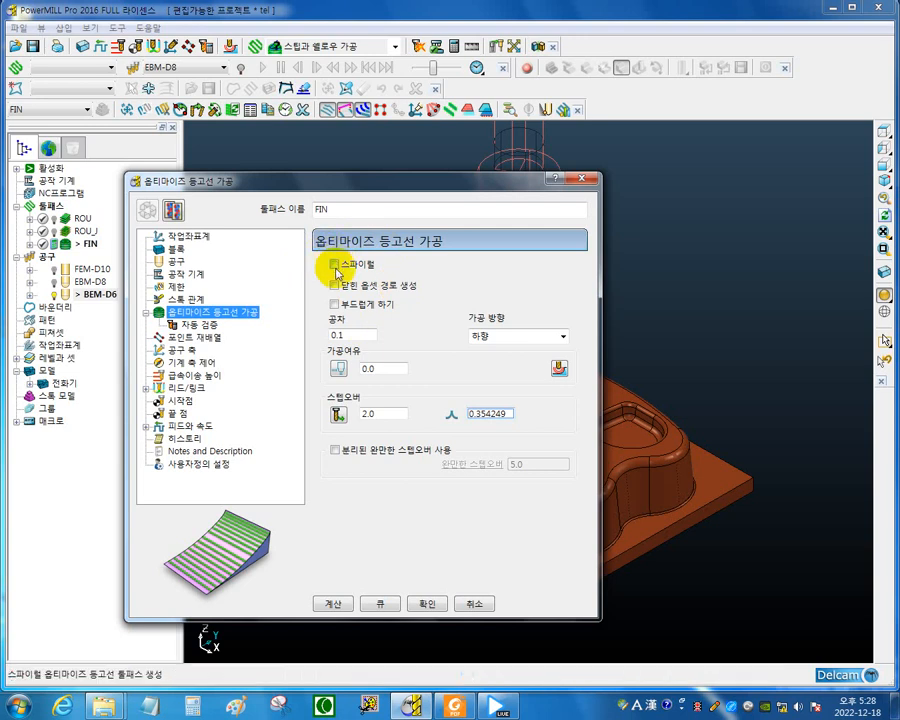
{"action": "double_click", "coordinate": [355, 334]}
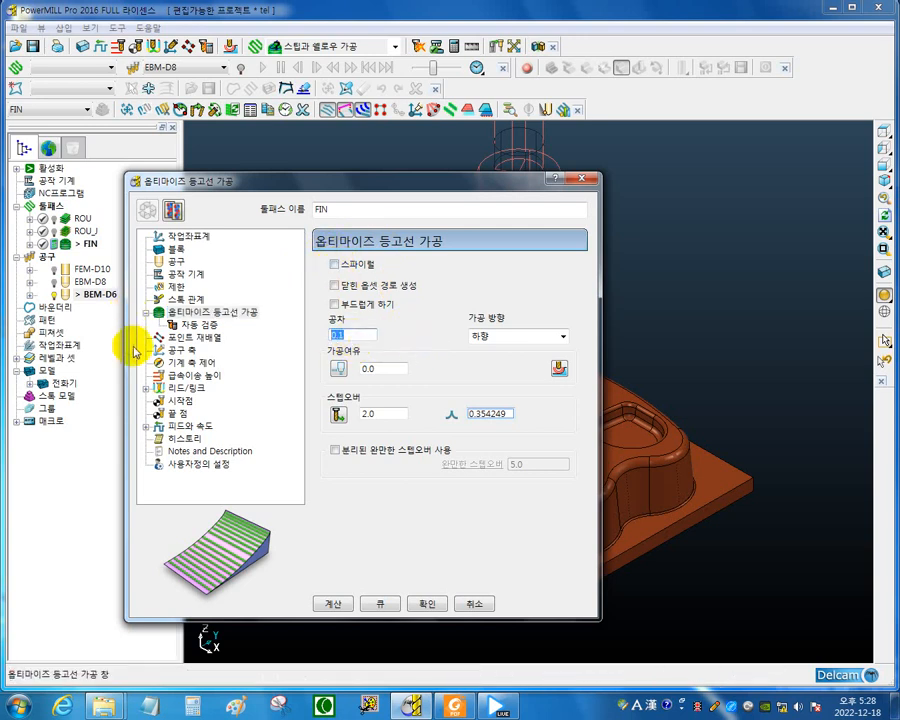
{"action": "type", "text": "008"}
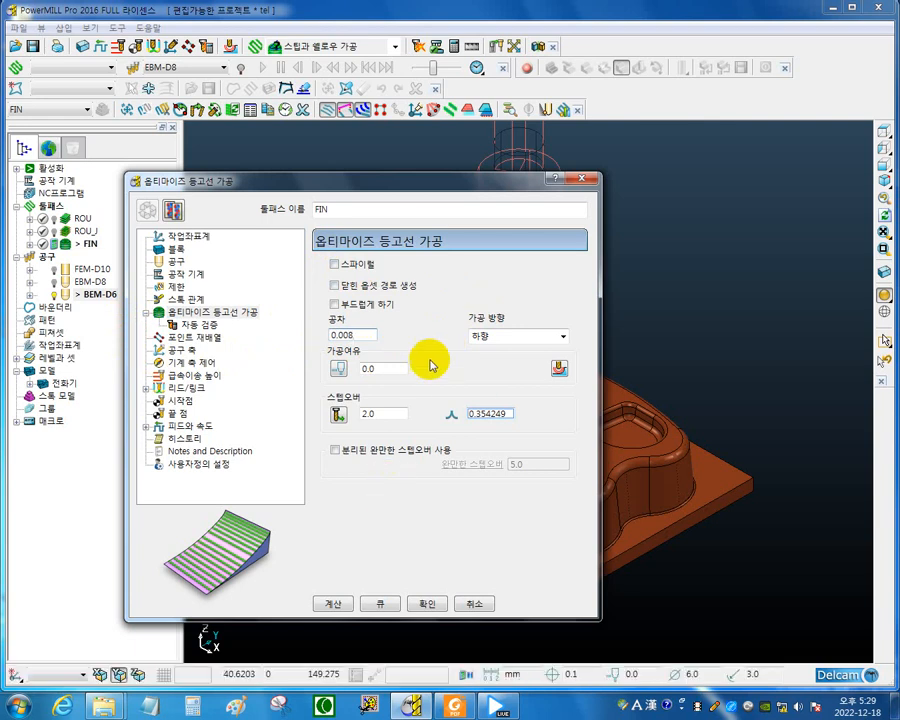
{"action": "left_click", "coordinate": [385, 370]}
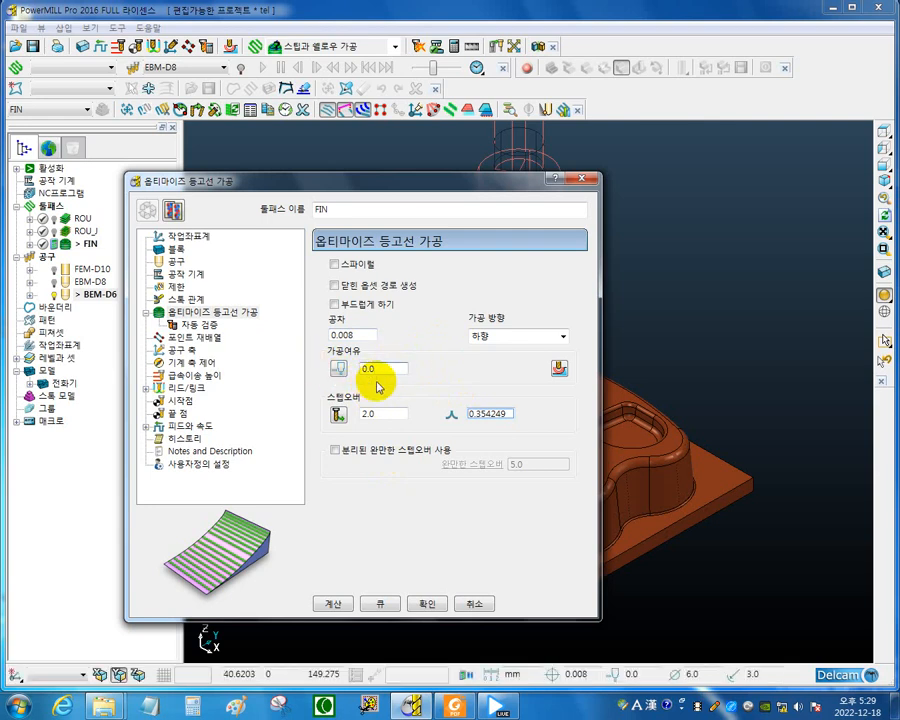
Set the stepover of toolpath FIN to 0.3 mm.
{"action": "left_click", "coordinate": [381, 415]}
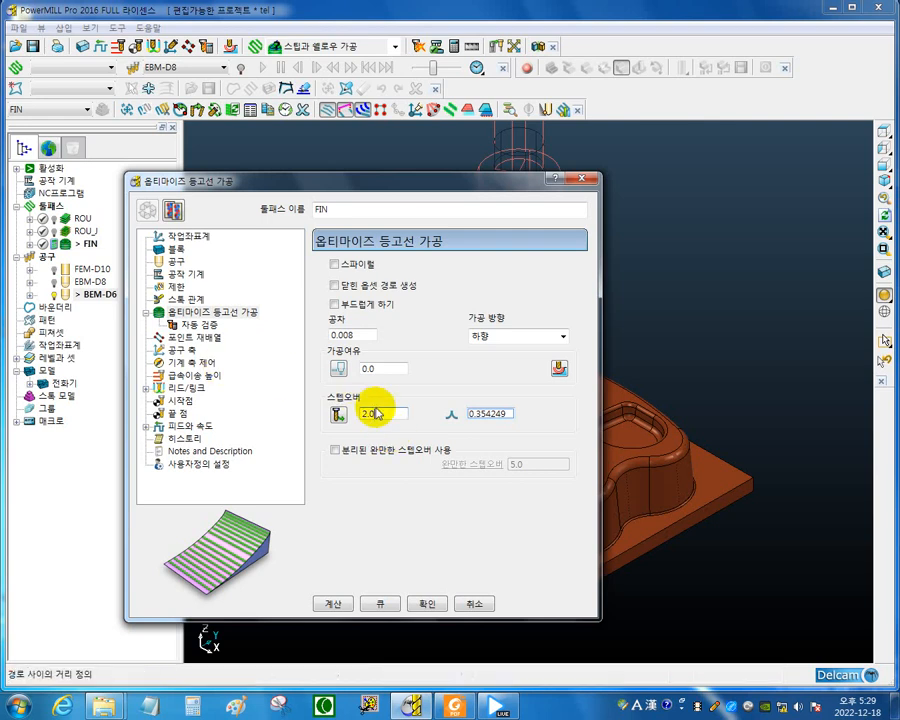
{"action": "double_click", "coordinate": [383, 413]}
{"action": "type", "text": "0"}
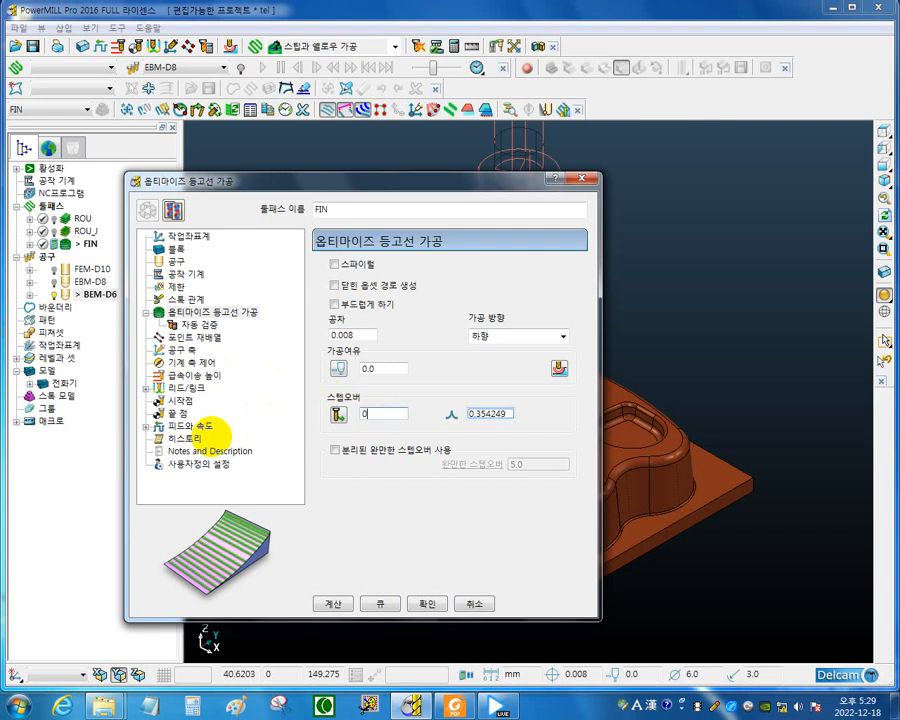
{"action": "type", "text": ".3"}
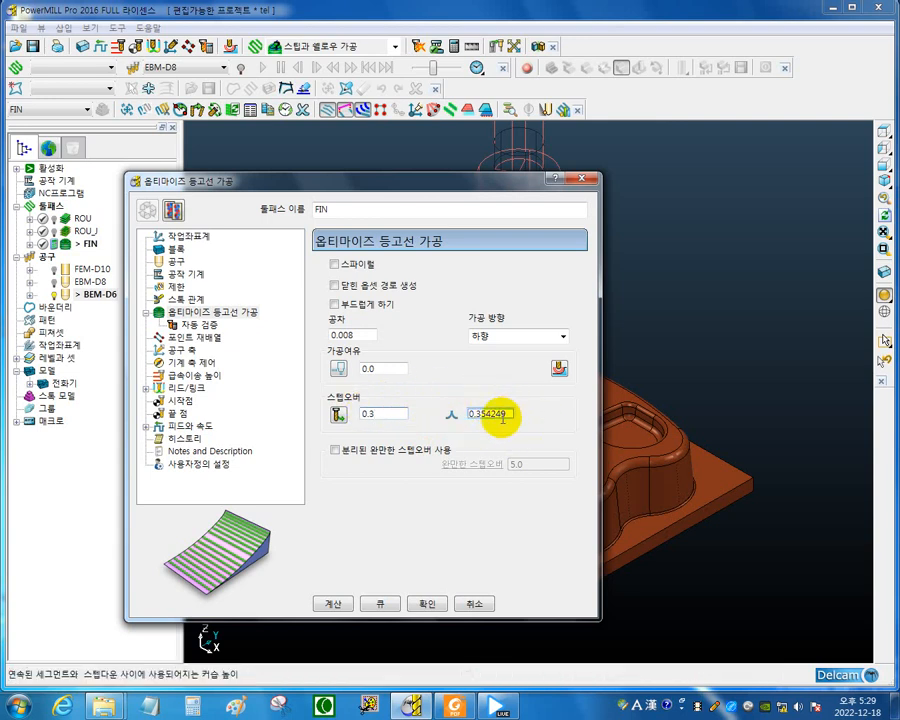
{"action": "left_click", "coordinate": [620, 456]}
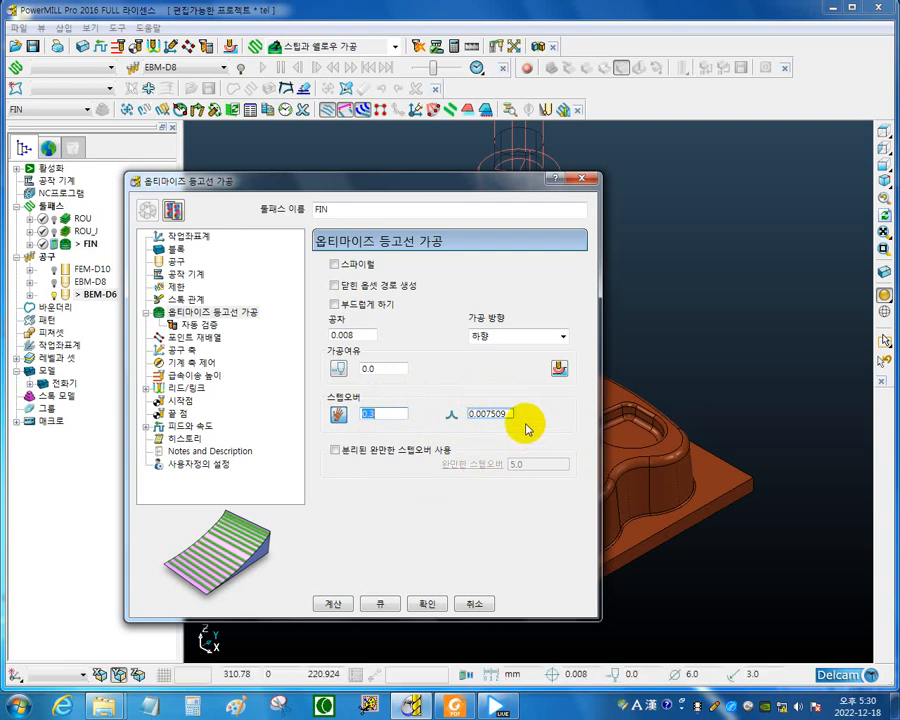
{"action": "left_click", "coordinate": [398, 414]}
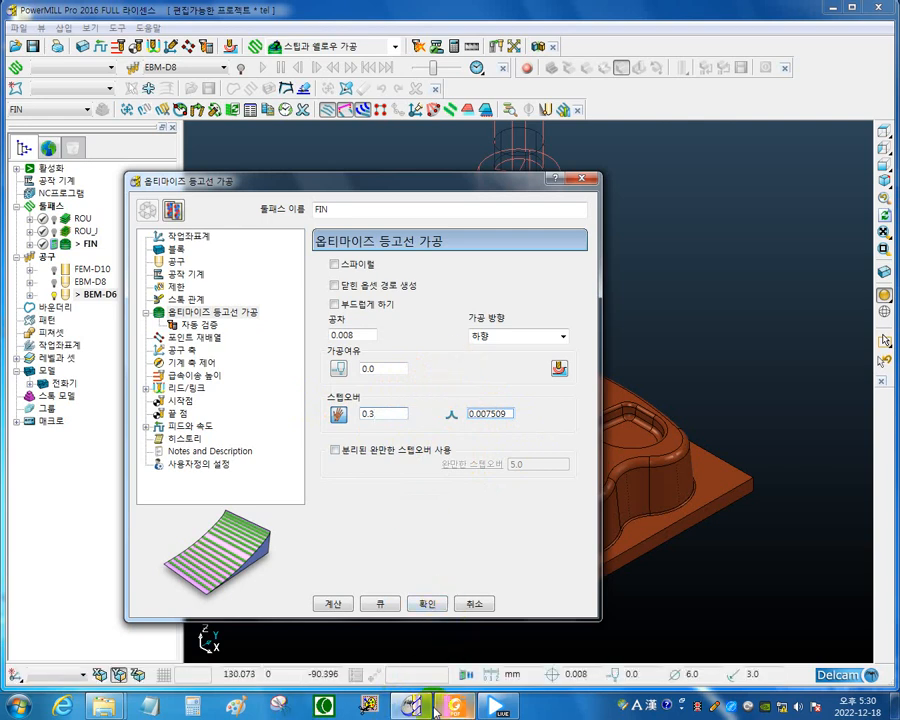
Switch to KORLOY TOOLS.pdf in Foxit Reader and look up the recommended cutting conditions for the PBE2000 ball end mill.
{"action": "left_click", "coordinate": [462, 692]}
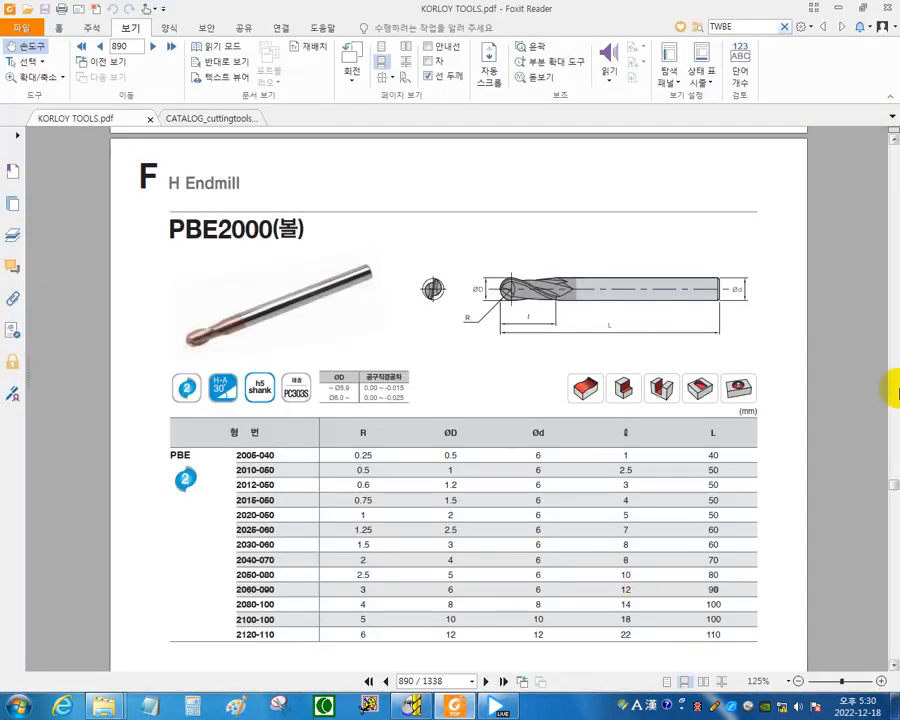
{"action": "scroll", "coordinate": [856, 488], "scroll_direction": "up", "scroll_amount": 10}
{"action": "scroll", "coordinate": [683, 487], "scroll_direction": "up", "scroll_amount": 5}
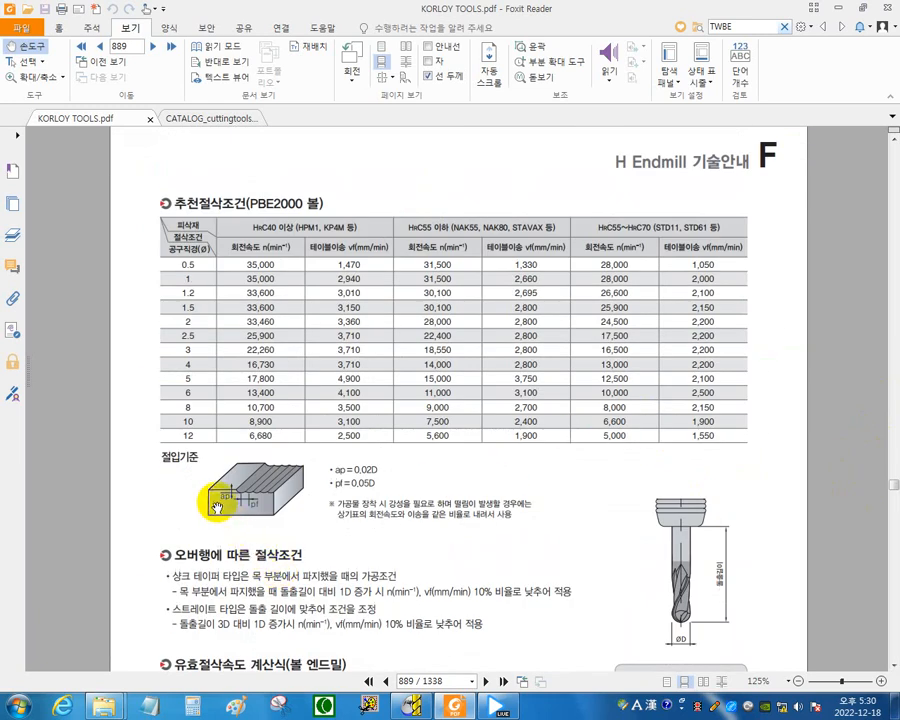
Zoom in on the ap/pf diagram and write 0.3 under the pf dimension with the screen pen.
{"action": "scroll", "coordinate": [232, 533], "scroll_direction": "up", "scroll_amount": 2, "text": "ctrl"}
{"action": "scroll", "coordinate": [149, 507], "scroll_direction": "up", "scroll_amount": 5, "text": "ctrl"}
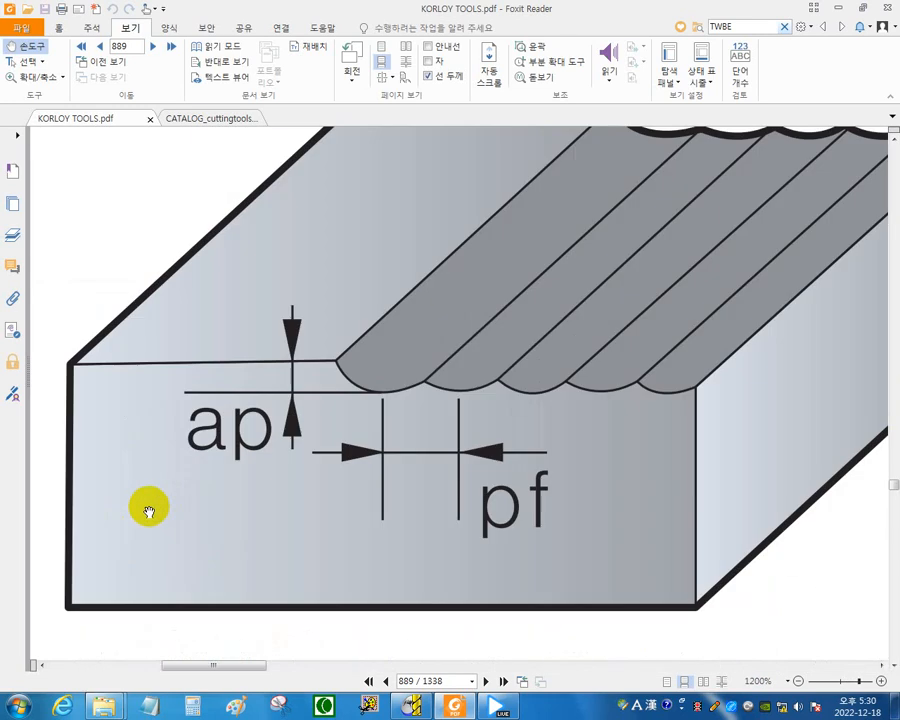
{"action": "scroll", "coordinate": [176, 494], "scroll_direction": "down", "scroll_amount": 2, "text": "ctrl"}
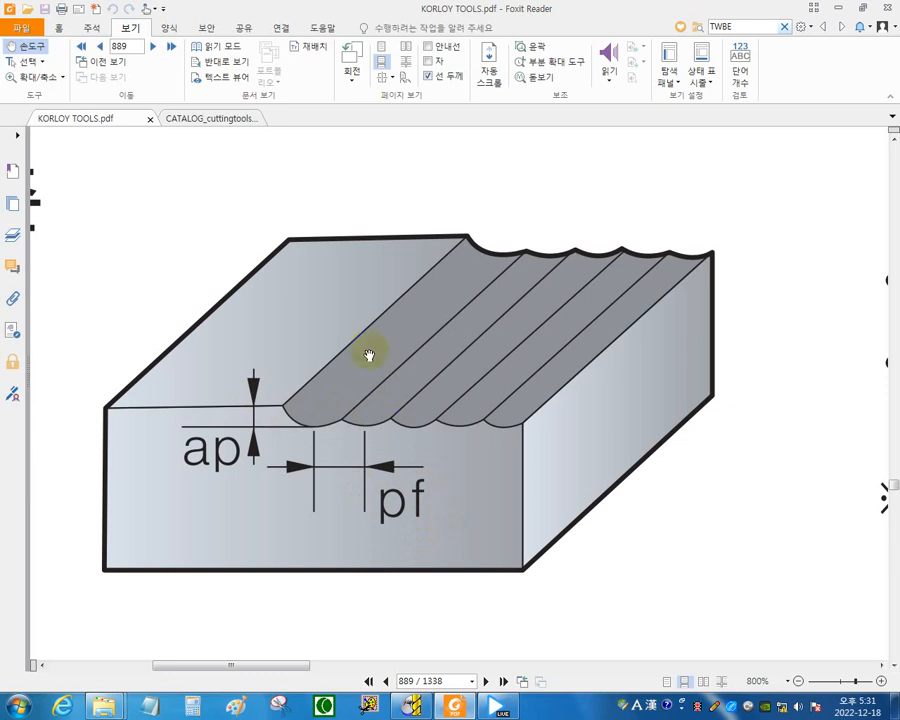
{"action": "key", "text": "F9"}
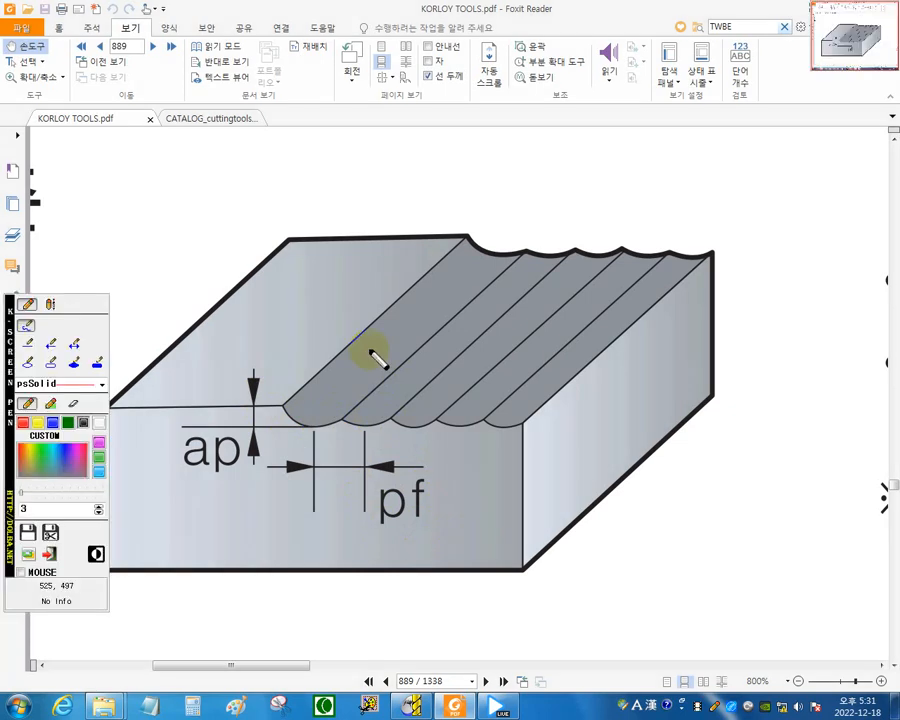
{"action": "left_click", "coordinate": [99, 441]}
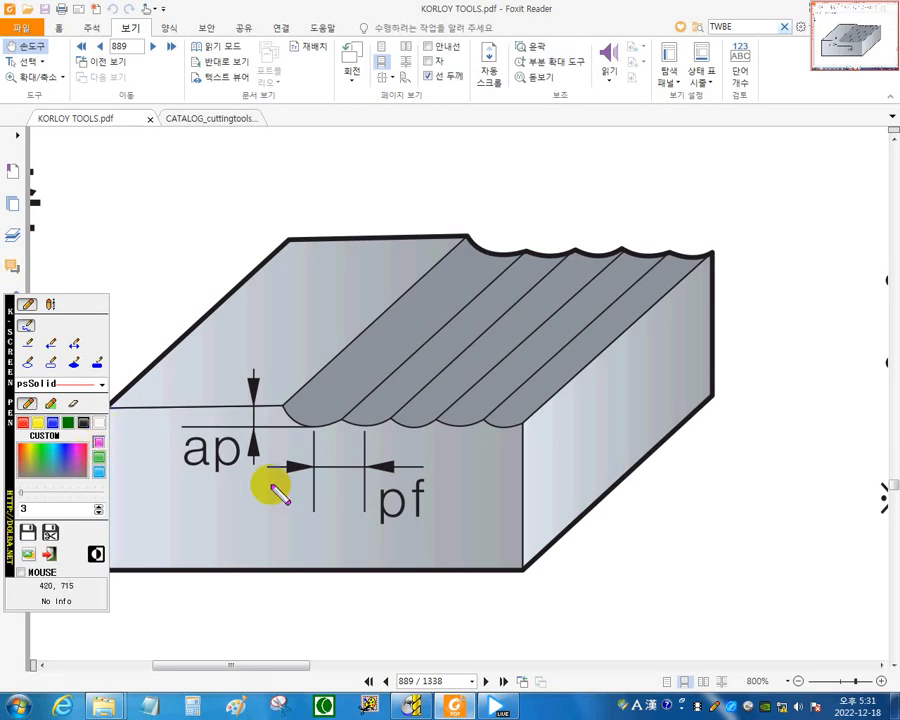
{"action": "mouse_move", "coordinate": [330, 497]}
{"action": "left_mouse_down"}
{"action": "mouse_move", "coordinate": [352, 494]}
{"action": "mouse_move", "coordinate": [344, 508]}
{"action": "left_mouse_up"}
{"action": "left_click", "coordinate": [338, 505]}
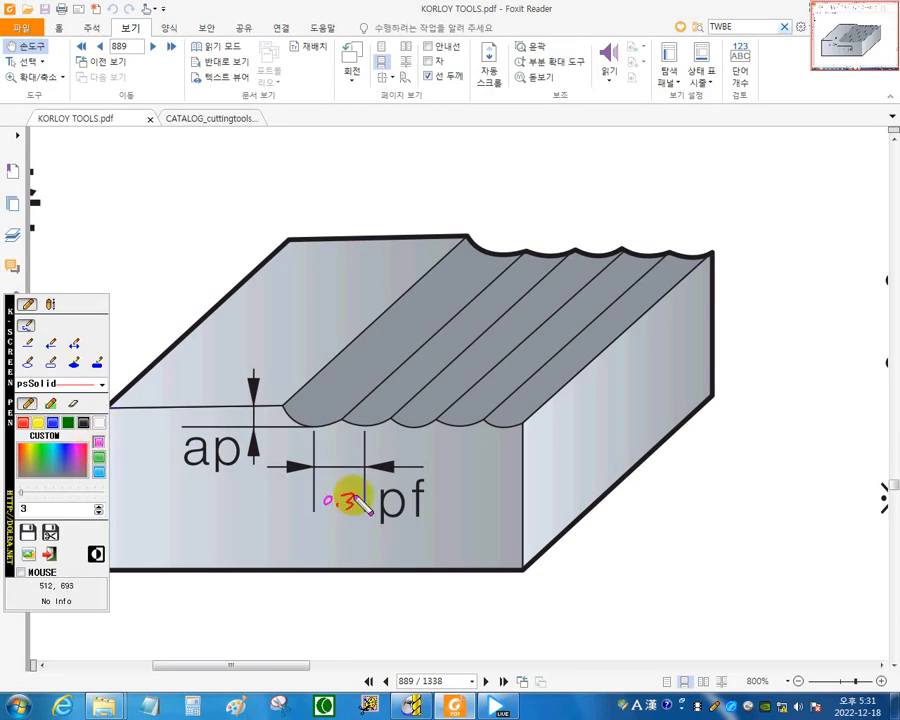
Draw a baseline under the scallops and a red line across their peaks, and mark and label the cusp height.
{"action": "left_click", "coordinate": [314, 429]}
{"action": "left_click_drag", "start_coordinate": [313, 429], "coordinate": [505, 429]}
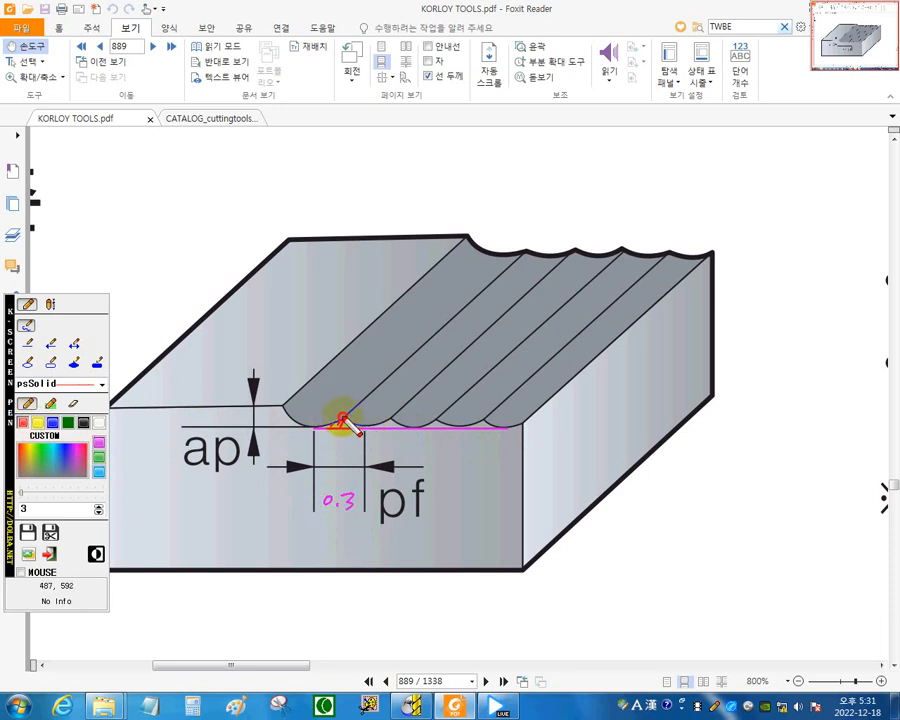
{"action": "mouse_move", "coordinate": [341, 417]}
{"action": "left_mouse_down"}
{"action": "mouse_move", "coordinate": [412, 420]}
{"action": "mouse_move", "coordinate": [368, 443]}
{"action": "mouse_move", "coordinate": [367, 430]}
{"action": "mouse_move", "coordinate": [538, 411]}
{"action": "mouse_move", "coordinate": [531, 424]}
{"action": "left_mouse_up"}
{"action": "mouse_move", "coordinate": [536, 415]}
{"action": "left_mouse_down"}
{"action": "mouse_move", "coordinate": [547, 425]}
{"action": "mouse_move", "coordinate": [557, 411]}
{"action": "left_mouse_up"}
{"action": "mouse_move", "coordinate": [555, 411]}
{"action": "left_mouse_down"}
{"action": "mouse_move", "coordinate": [549, 418]}
{"action": "mouse_move", "coordinate": [562, 417]}
{"action": "left_mouse_up"}
{"action": "mouse_move", "coordinate": [553, 419]}
{"action": "left_mouse_down"}
{"action": "mouse_move", "coordinate": [563, 423]}
{"action": "mouse_move", "coordinate": [574, 408]}
{"action": "left_mouse_up"}
{"action": "left_click_drag", "start_coordinate": [570, 408], "coordinate": [576, 413]}
{"action": "mouse_move", "coordinate": [567, 418]}
{"action": "left_mouse_down"}
{"action": "mouse_move", "coordinate": [586, 419]}
{"action": "mouse_move", "coordinate": [563, 422]}
{"action": "left_mouse_up"}
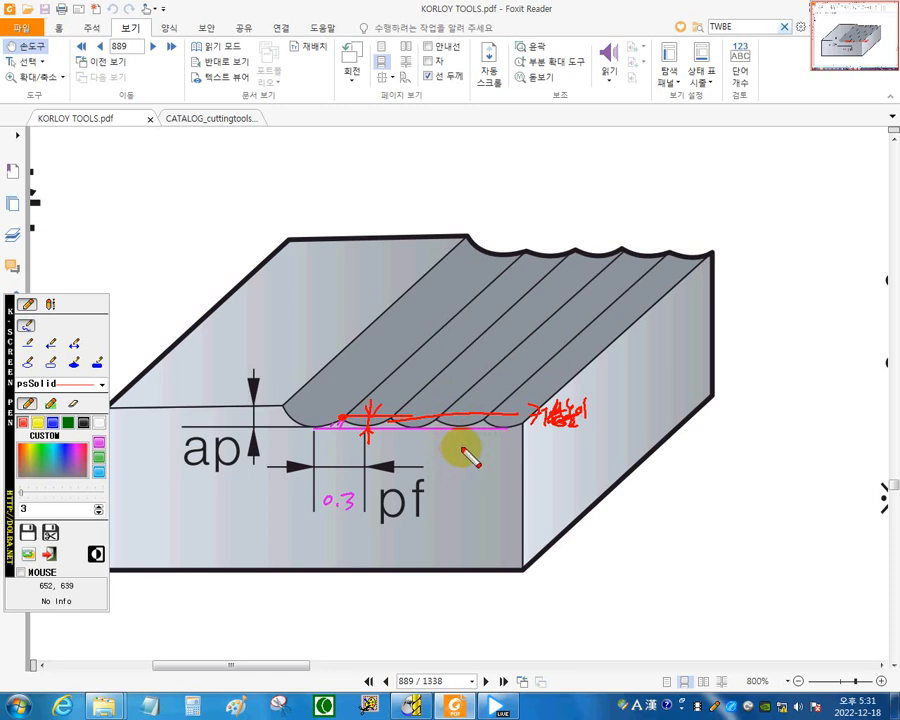
Write the cusp heights 0.003, 0.005 and 0.0075 below the scallops and underline 0.0075.
{"action": "mouse_move", "coordinate": [458, 453]}
{"action": "left_mouse_down"}
{"action": "mouse_move", "coordinate": [455, 463]}
{"action": "mouse_move", "coordinate": [458, 452]}
{"action": "mouse_move", "coordinate": [486, 450]}
{"action": "left_mouse_up"}
{"action": "left_click", "coordinate": [465, 462]}
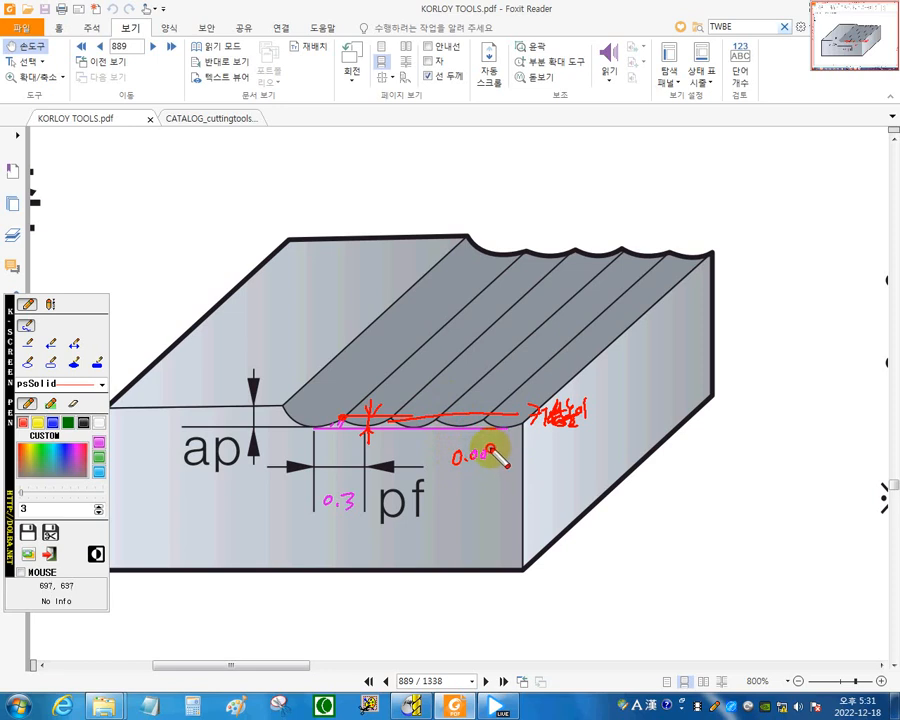
{"action": "left_click_drag", "start_coordinate": [490, 448], "coordinate": [490, 463]}
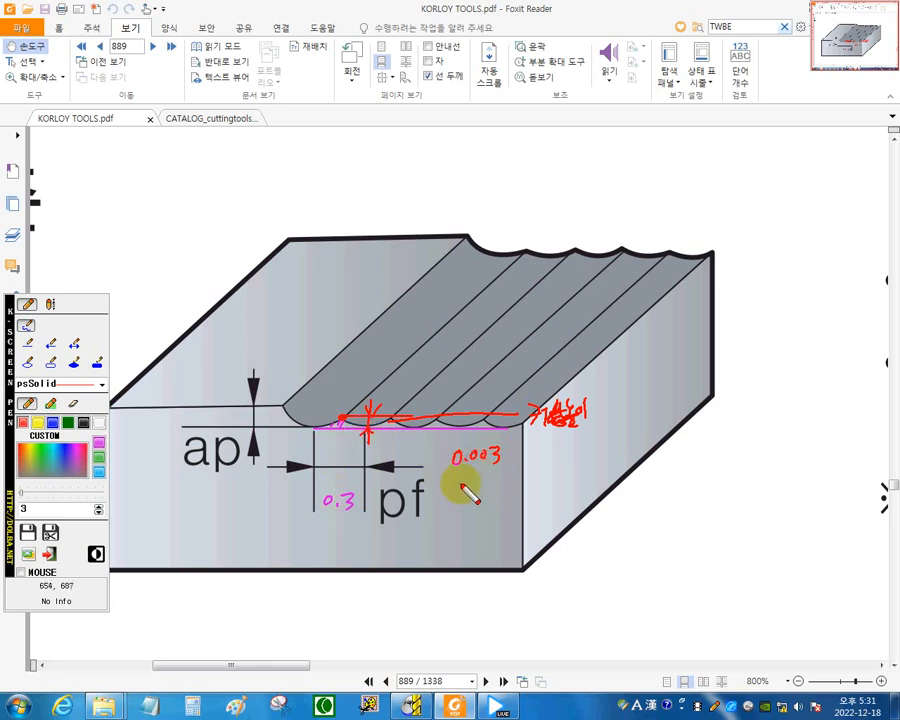
{"action": "left_click_drag", "start_coordinate": [452, 476], "coordinate": [490, 474]}
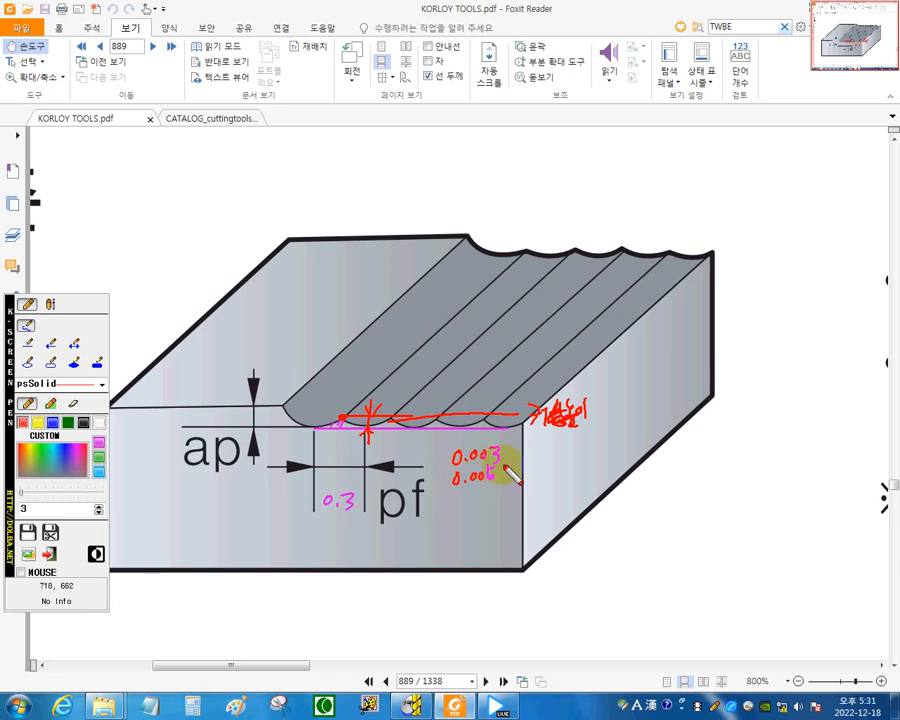
{"action": "mouse_move", "coordinate": [457, 498]}
{"action": "left_mouse_down"}
{"action": "mouse_move", "coordinate": [491, 489]}
{"action": "mouse_move", "coordinate": [497, 506]}
{"action": "left_mouse_up"}
{"action": "left_click", "coordinate": [466, 503]}
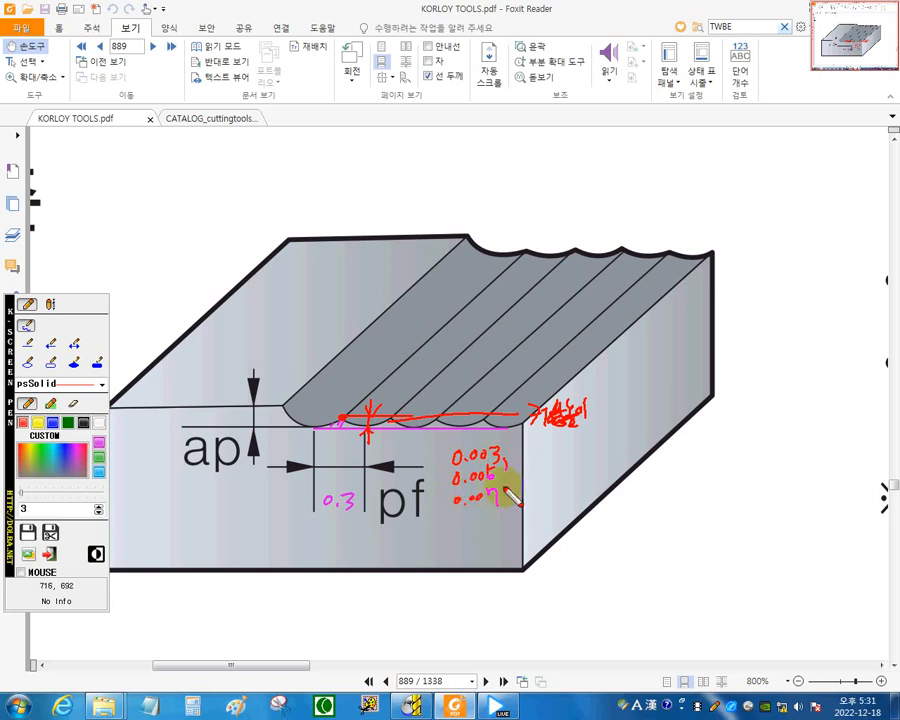
{"action": "left_click_drag", "start_coordinate": [453, 510], "coordinate": [505, 509]}
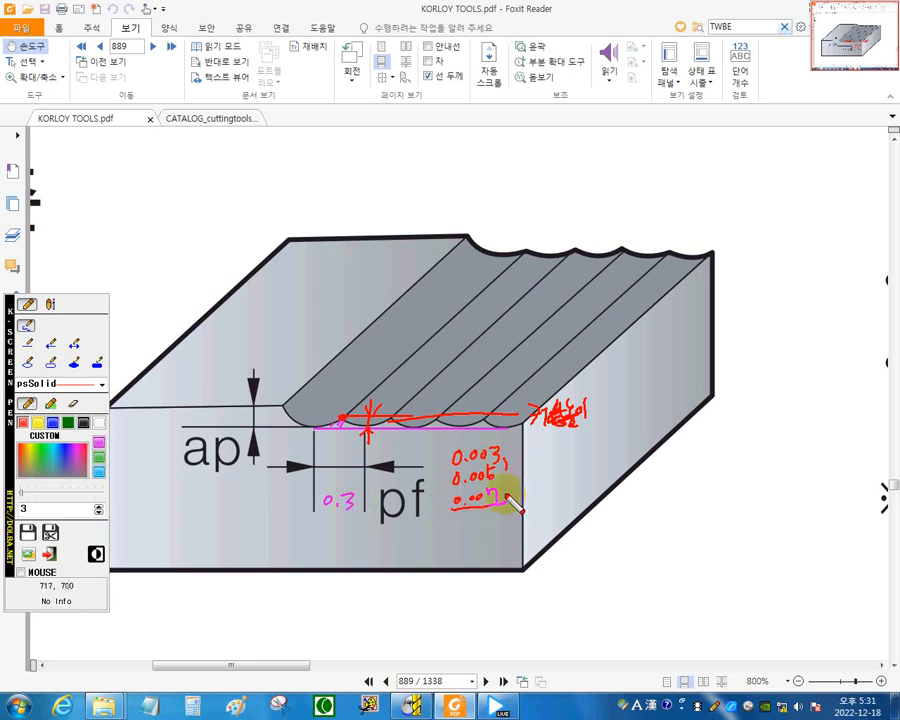
{"action": "left_click_drag", "start_coordinate": [508, 488], "coordinate": [518, 502]}
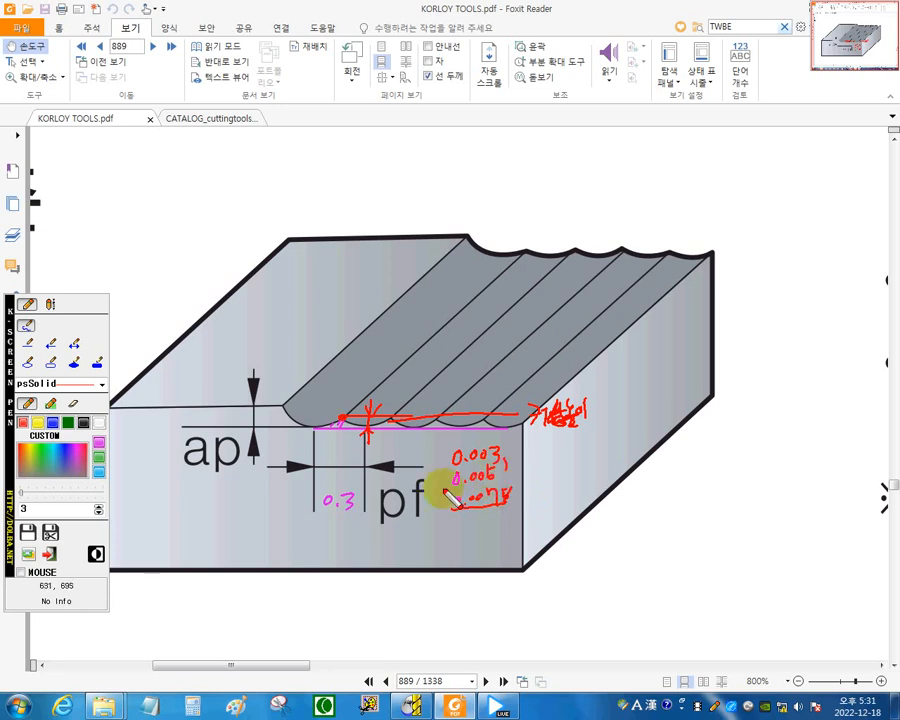
{"action": "mouse_move", "coordinate": [508, 472]}
{"action": "left_mouse_down"}
{"action": "mouse_move", "coordinate": [452, 478]}
{"action": "mouse_move", "coordinate": [442, 488]}
{"action": "mouse_move", "coordinate": [492, 490]}
{"action": "left_mouse_up"}
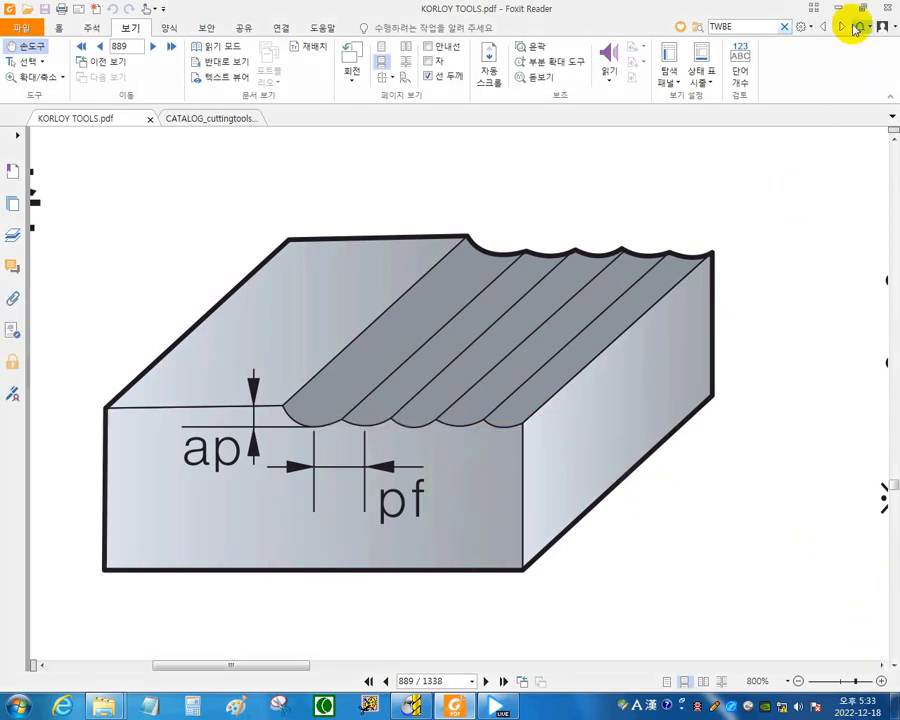
Switch back to PowerMILL, try a cusp height of 0.005 for toolpath FIN, and set its stepover to 0.25 mm.
{"action": "left_click", "coordinate": [840, 10]}
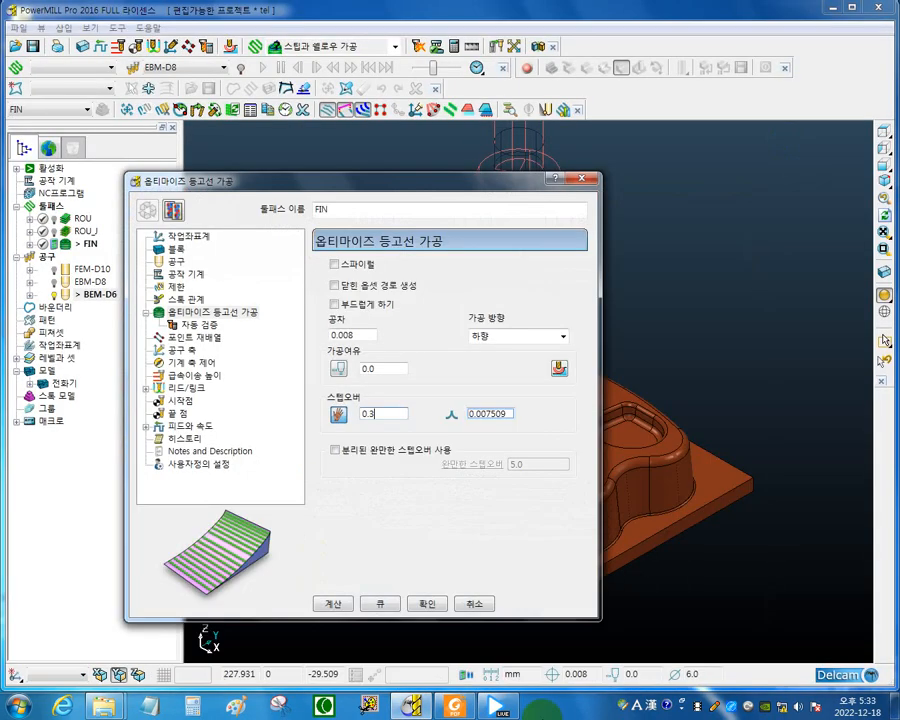
{"action": "left_click", "coordinate": [509, 413]}
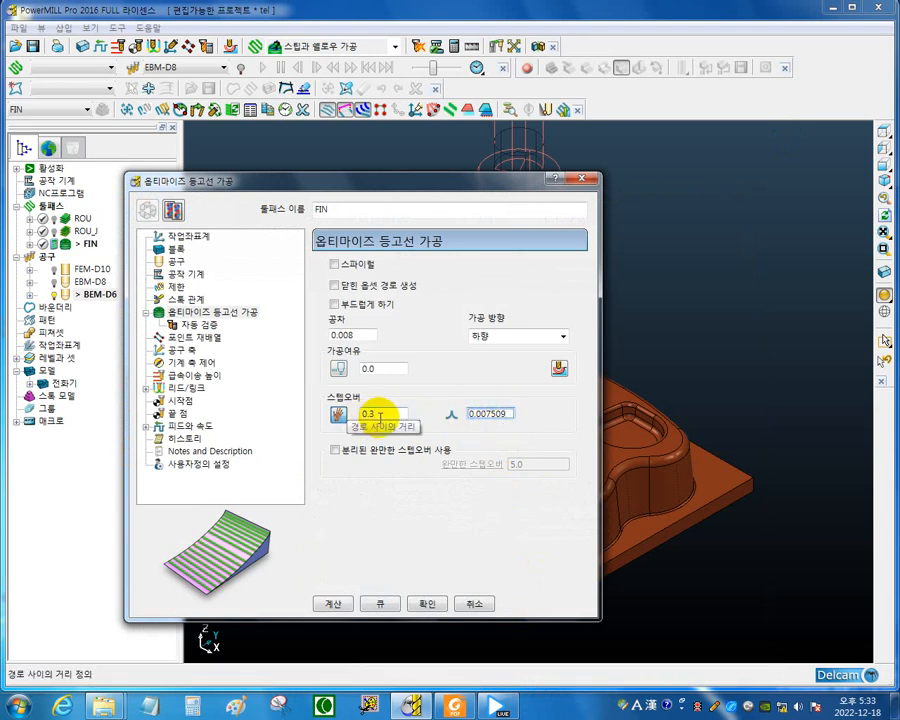
{"action": "double_click", "coordinate": [518, 413]}
{"action": "left_click", "coordinate": [367, 410]}
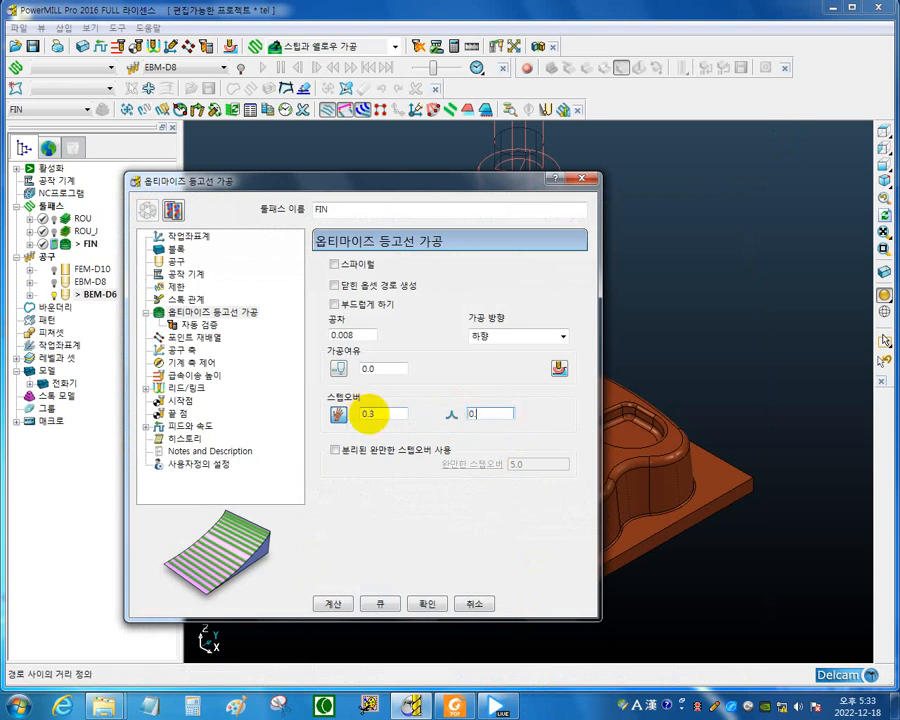
{"action": "key", "text": "Return"}
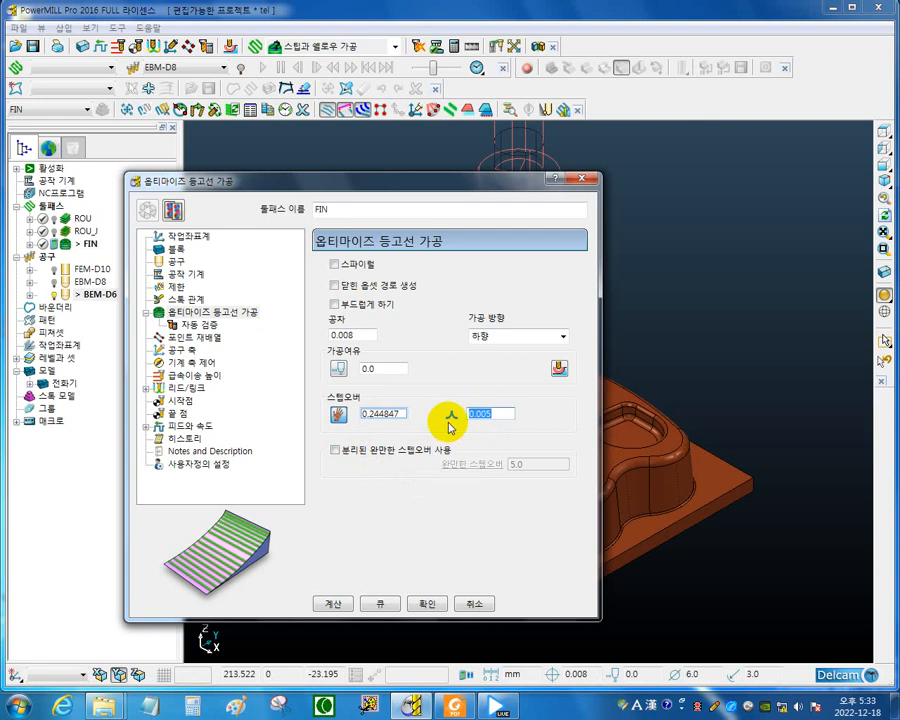
{"action": "left_click", "coordinate": [382, 414]}
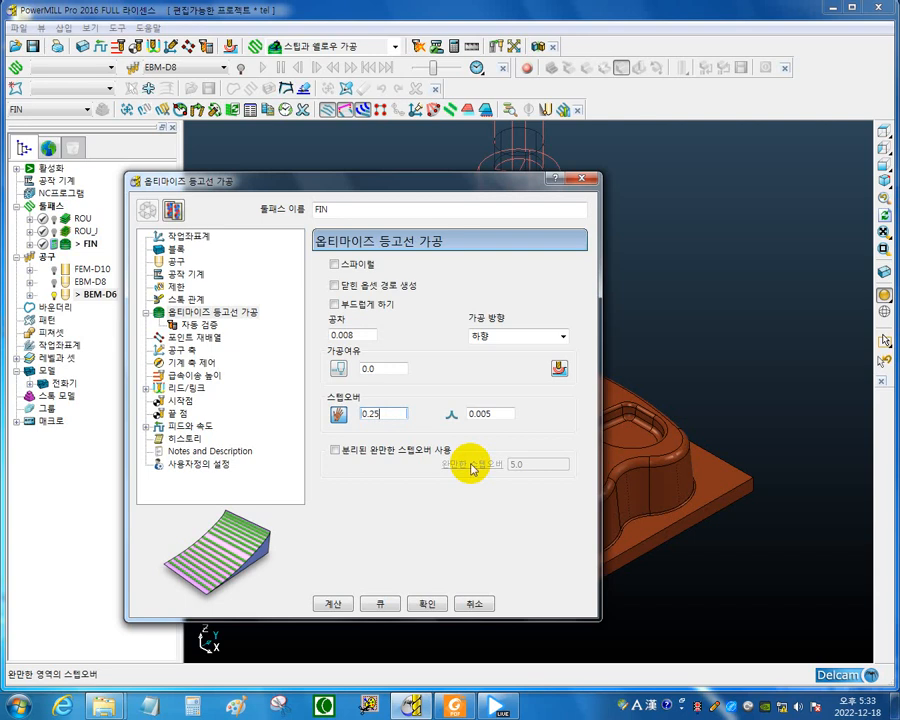
{"action": "key", "text": "Return"}
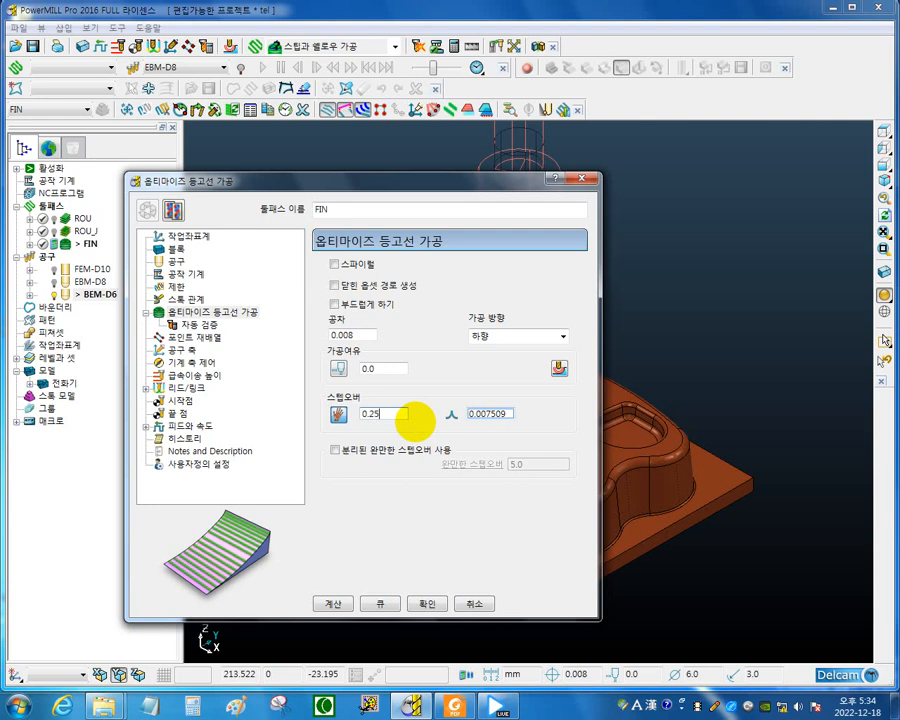
{"action": "key", "text": "Return"}
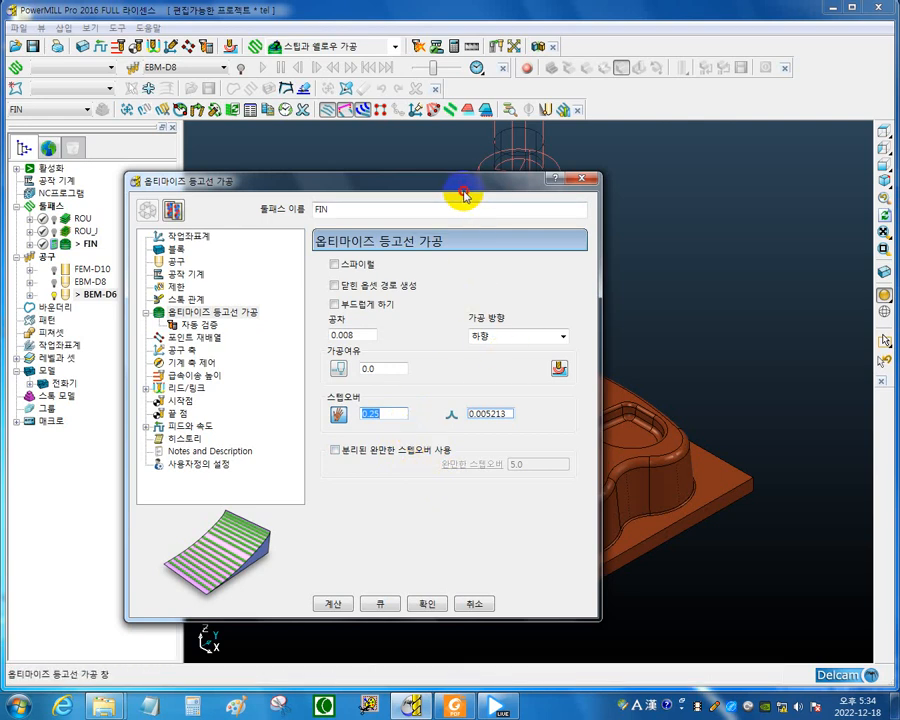
Review the rapid move heights, block, start point and end point settings of toolpath FIN.
{"action": "left_click_drag", "start_coordinate": [463, 193], "coordinate": [448, 570]}
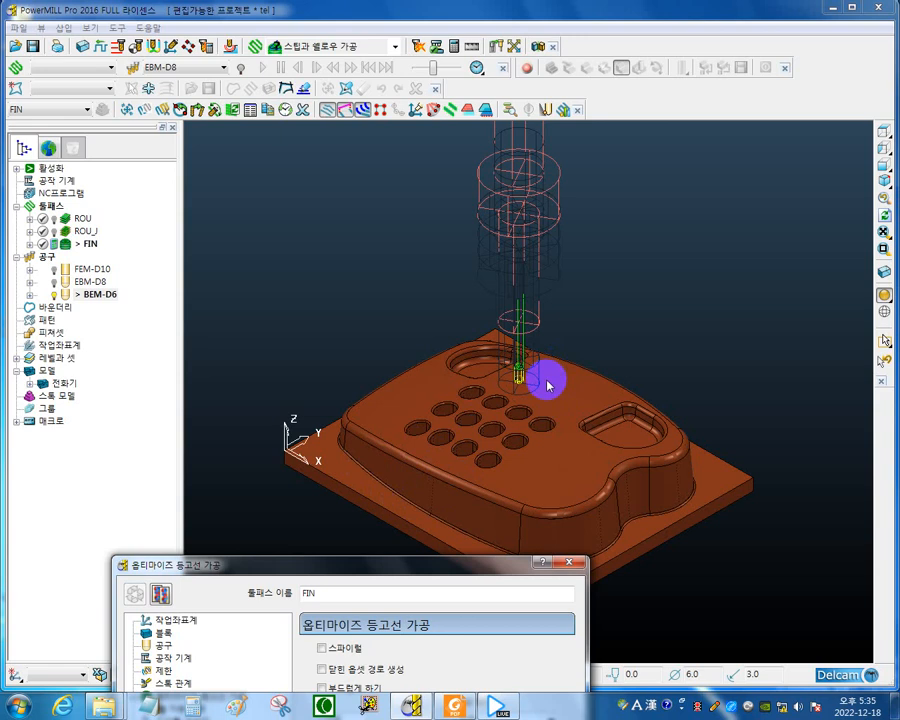
{"action": "left_click_drag", "start_coordinate": [408, 572], "coordinate": [512, 146]}
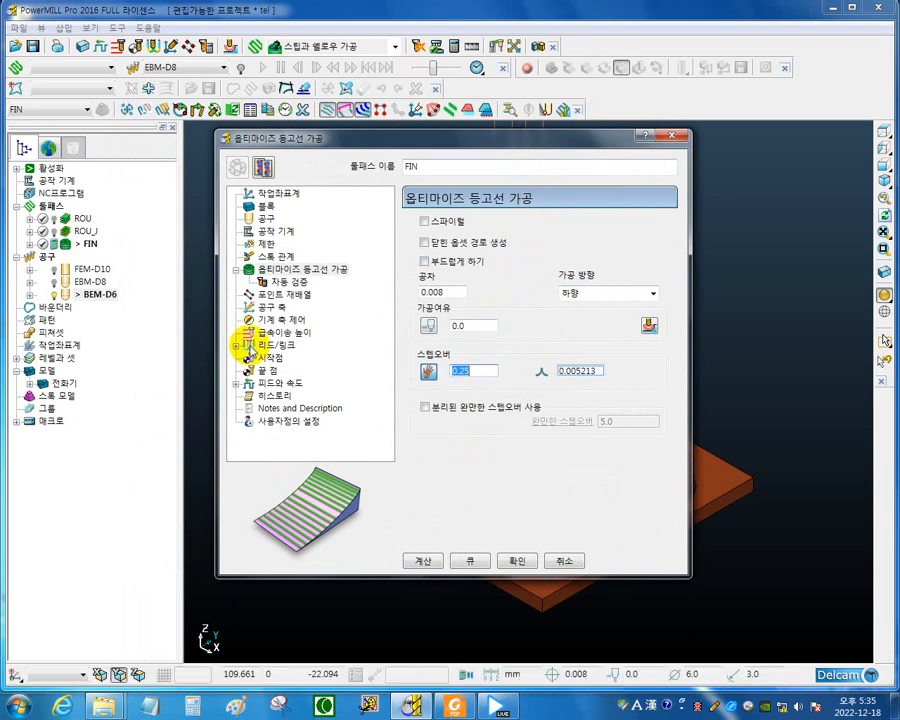
{"action": "left_click", "coordinate": [300, 334]}
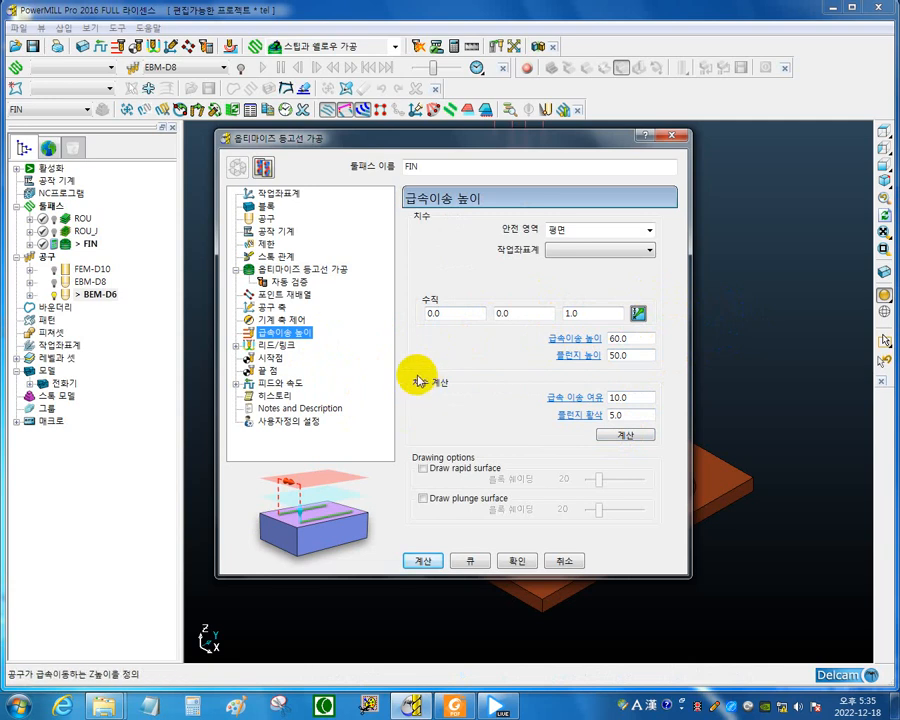
{"action": "left_click", "coordinate": [274, 208]}
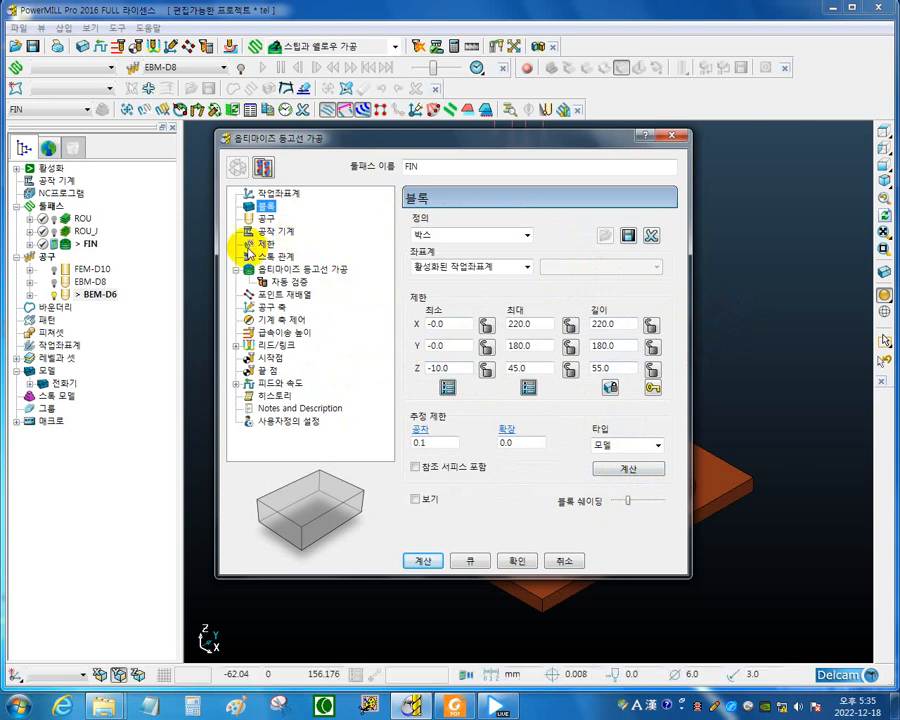
{"action": "left_click", "coordinate": [298, 332]}
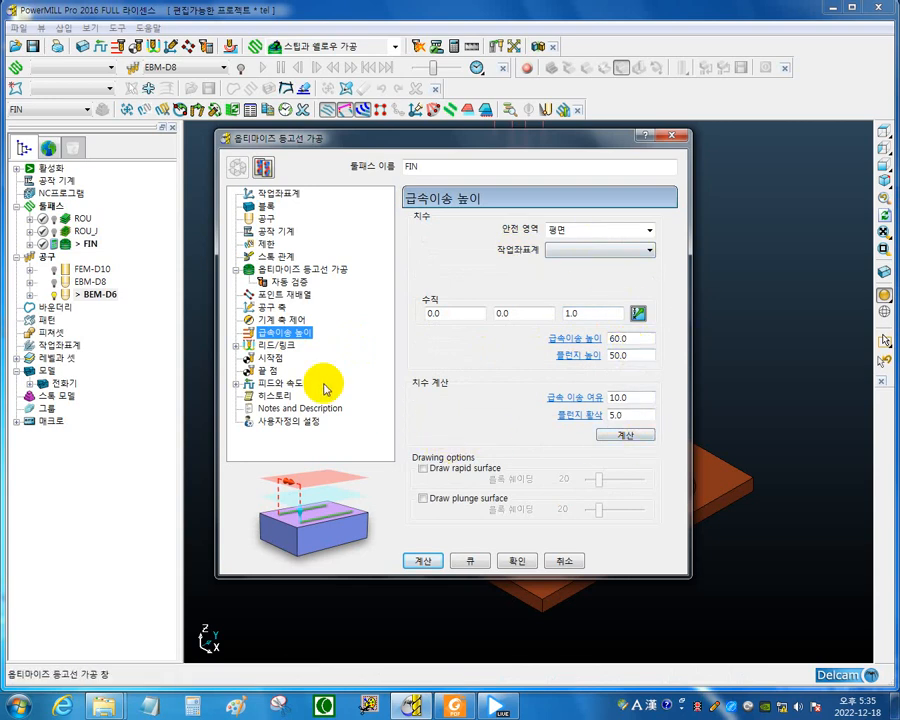
{"action": "left_click", "coordinate": [262, 357]}
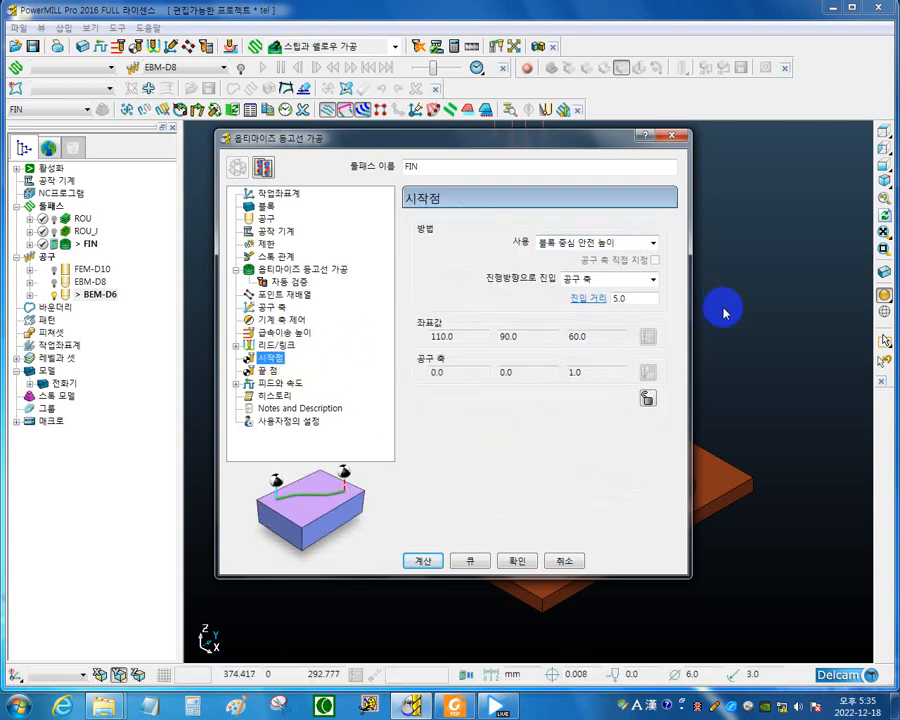
{"action": "left_click", "coordinate": [266, 370]}
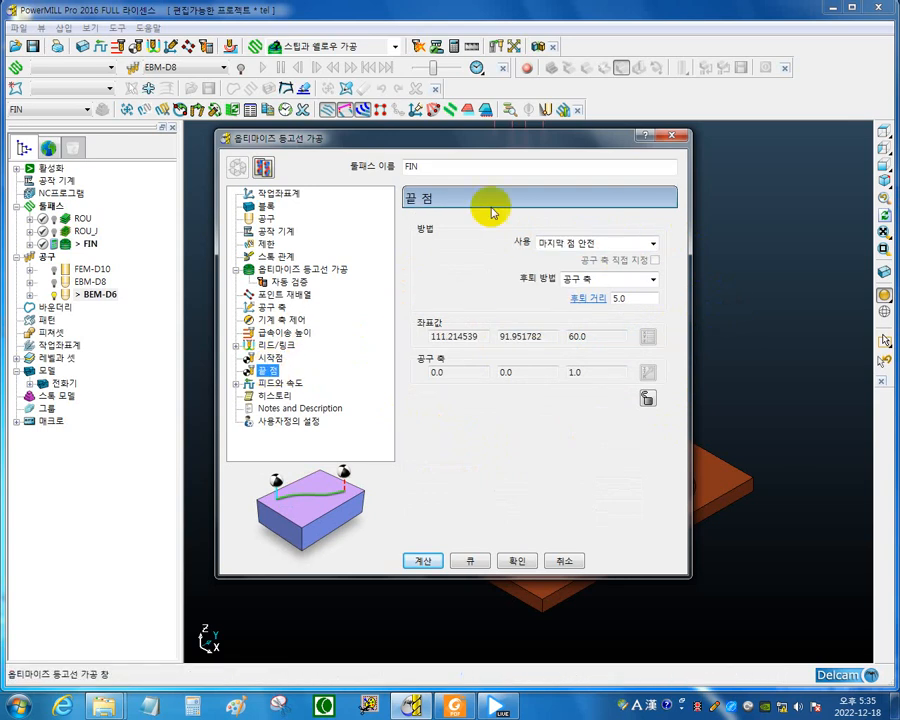
Review the leads and links summary and the available lead-in move types of toolpath FIN.
{"action": "left_click", "coordinate": [300, 345]}
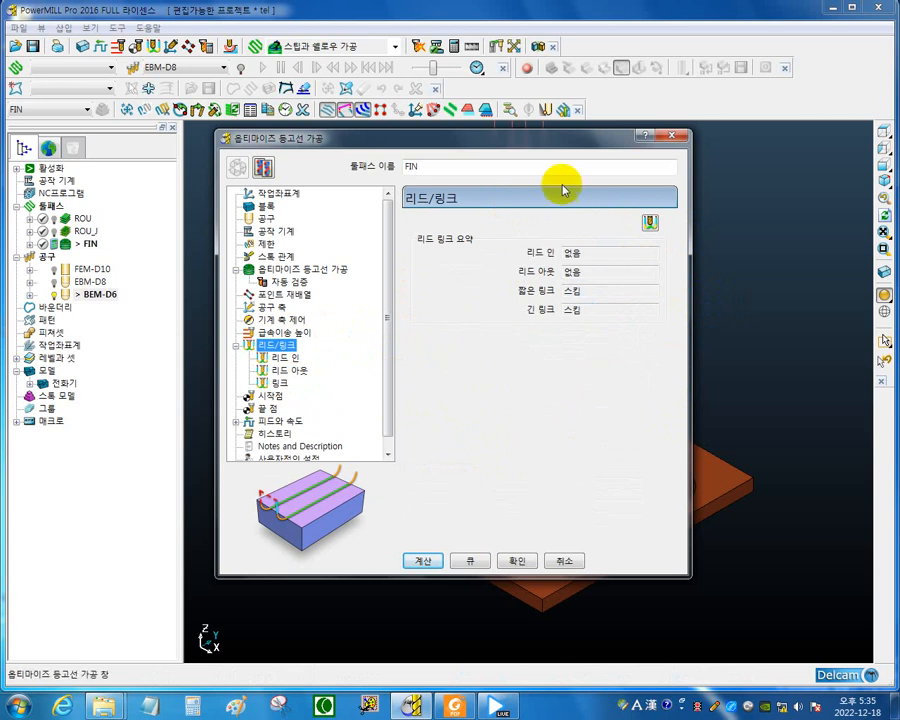
{"action": "left_click_drag", "start_coordinate": [554, 145], "coordinate": [314, 342]}
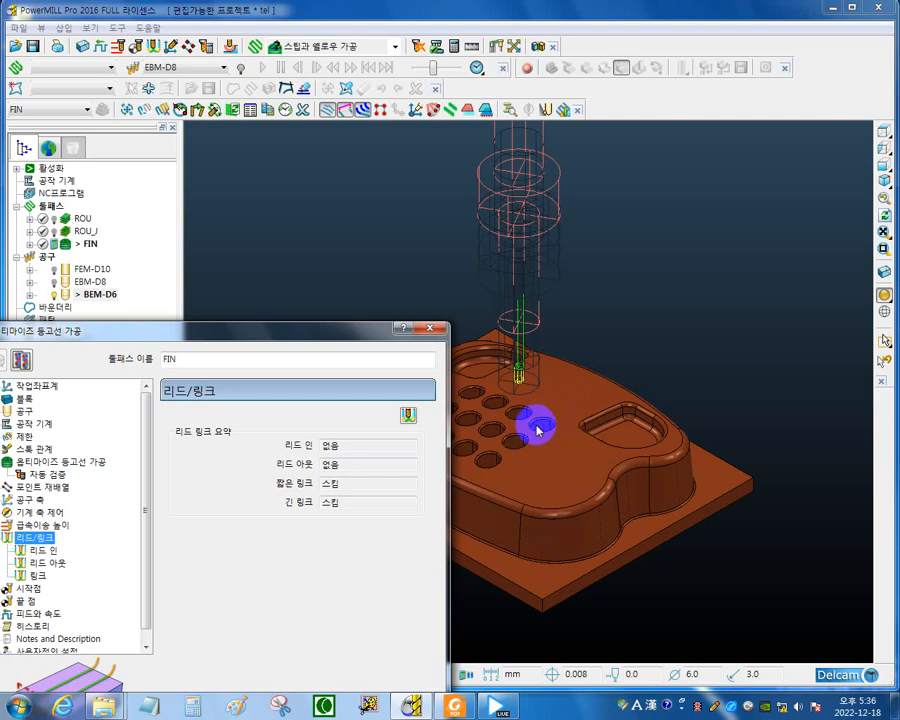
{"action": "left_click_drag", "start_coordinate": [340, 330], "coordinate": [598, 188]}
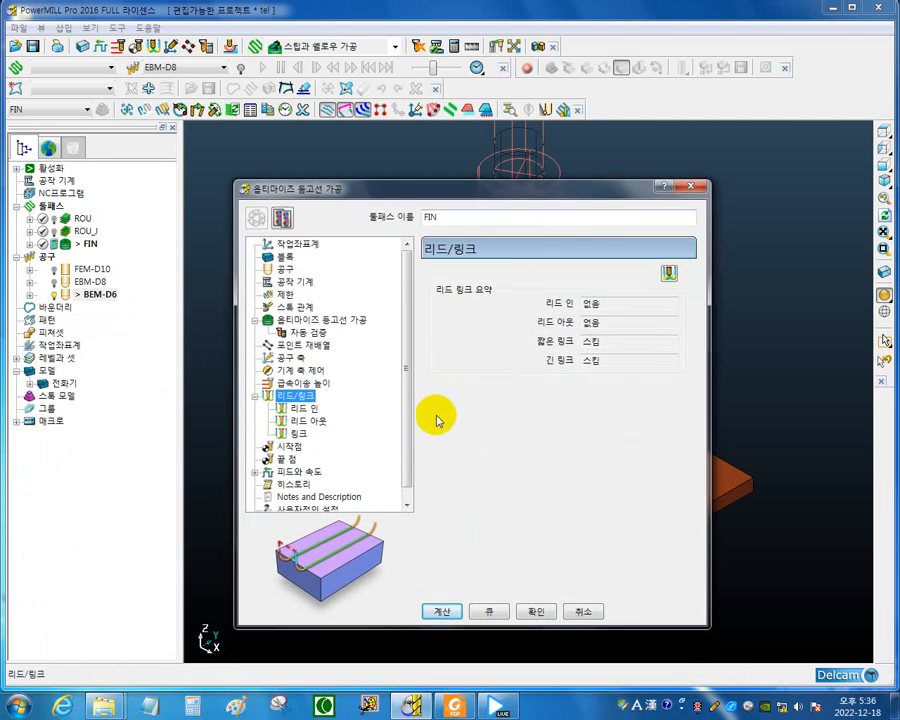
{"action": "left_click", "coordinate": [306, 409]}
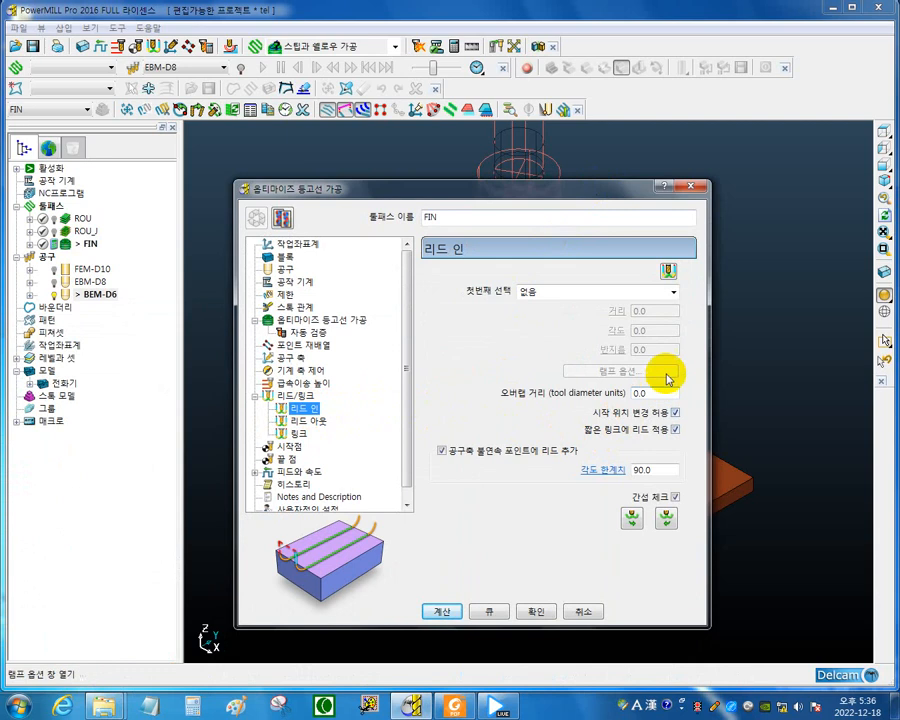
{"action": "left_click", "coordinate": [674, 292]}
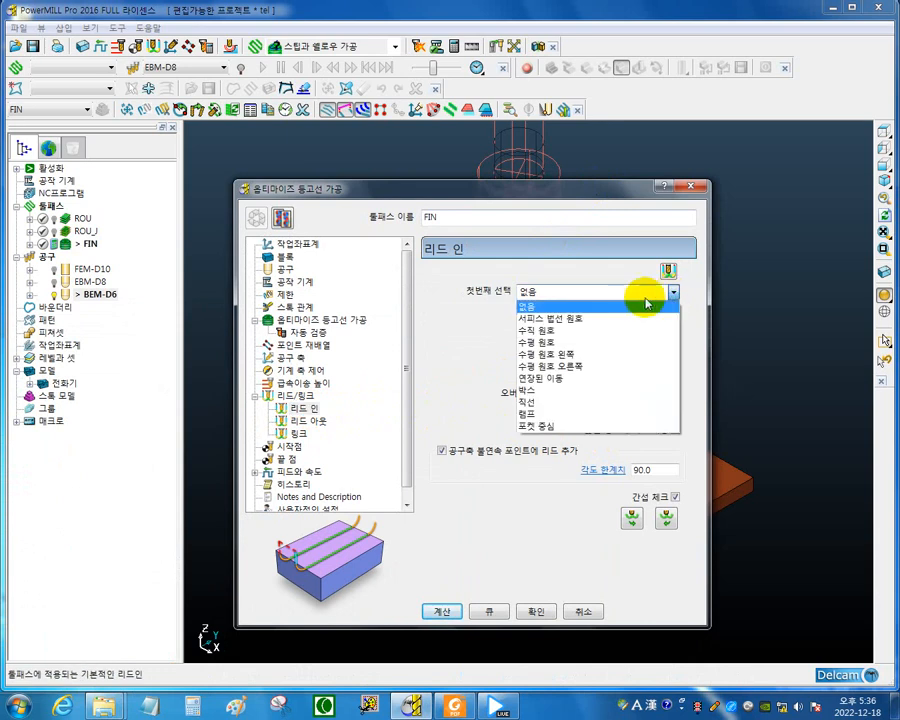
{"action": "left_click", "coordinate": [440, 313]}
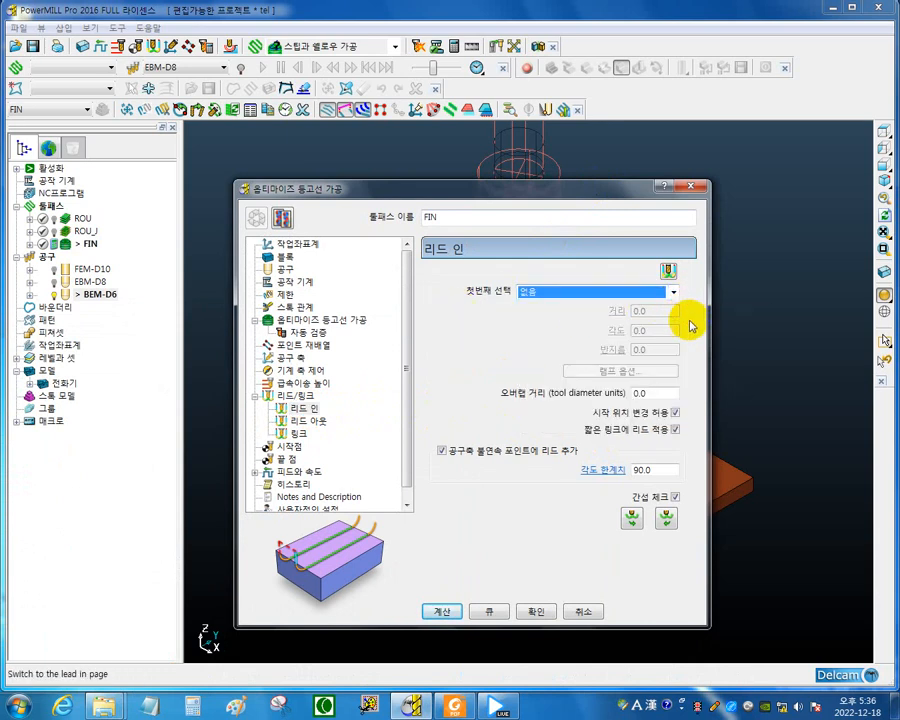
{"action": "left_click", "coordinate": [674, 293]}
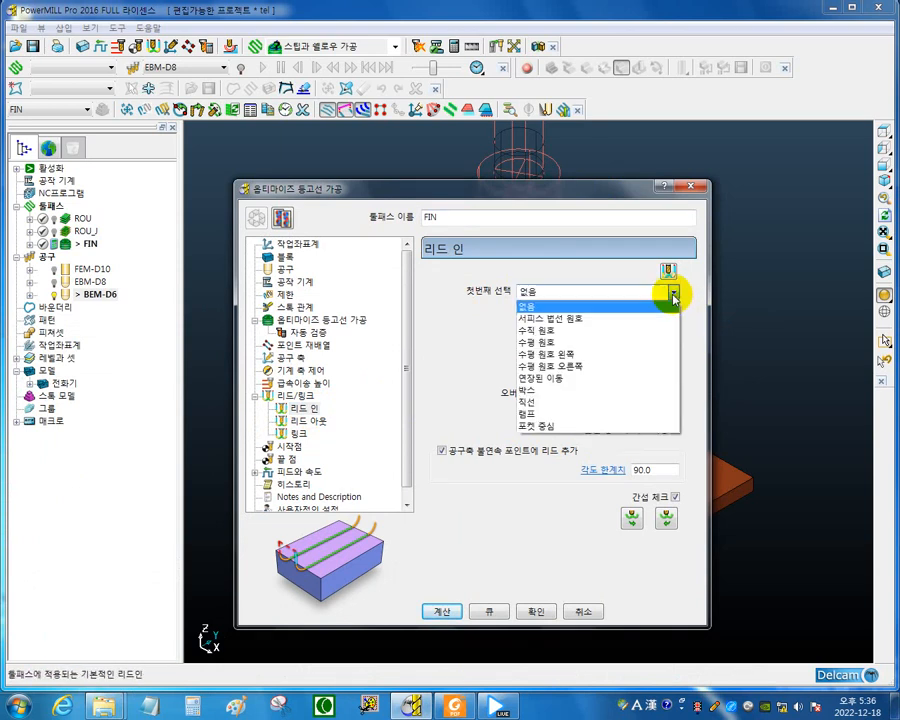
{"action": "left_click", "coordinate": [512, 337]}
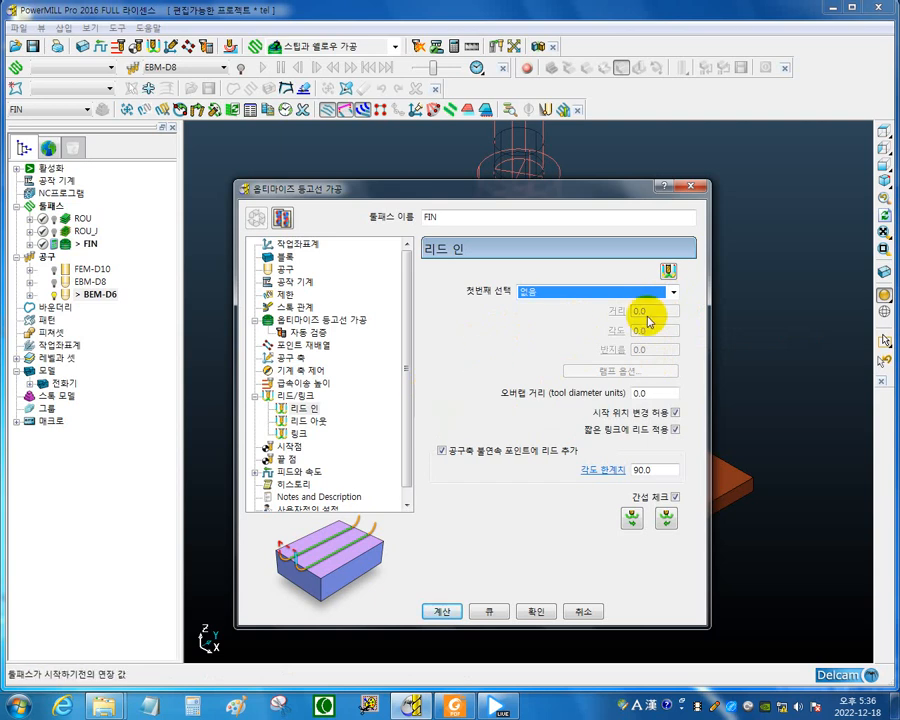
{"action": "left_click", "coordinate": [296, 396]}
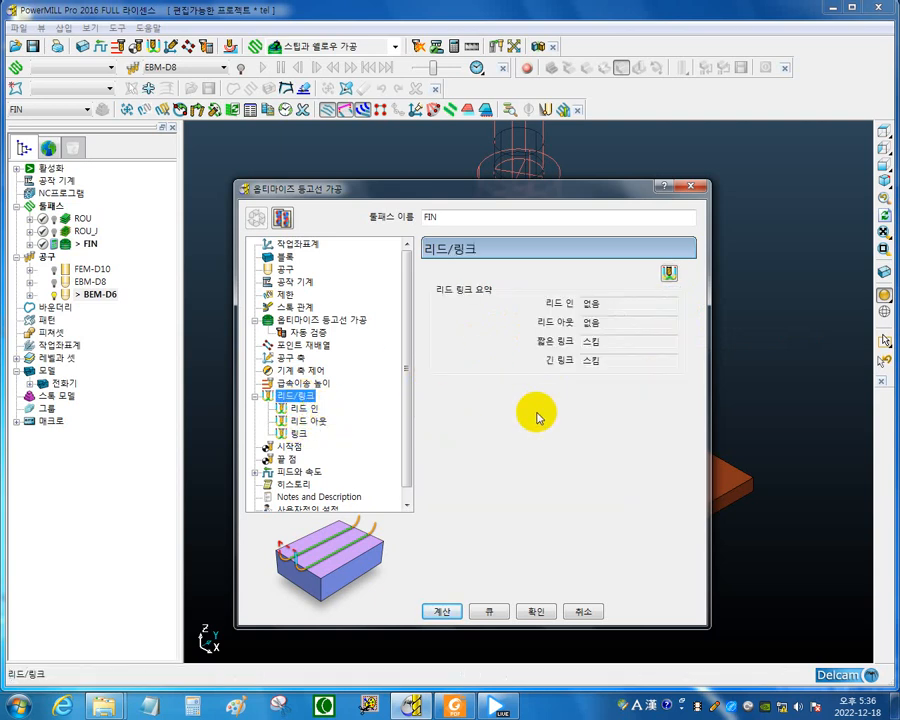
{"action": "left_click", "coordinate": [412, 368]}
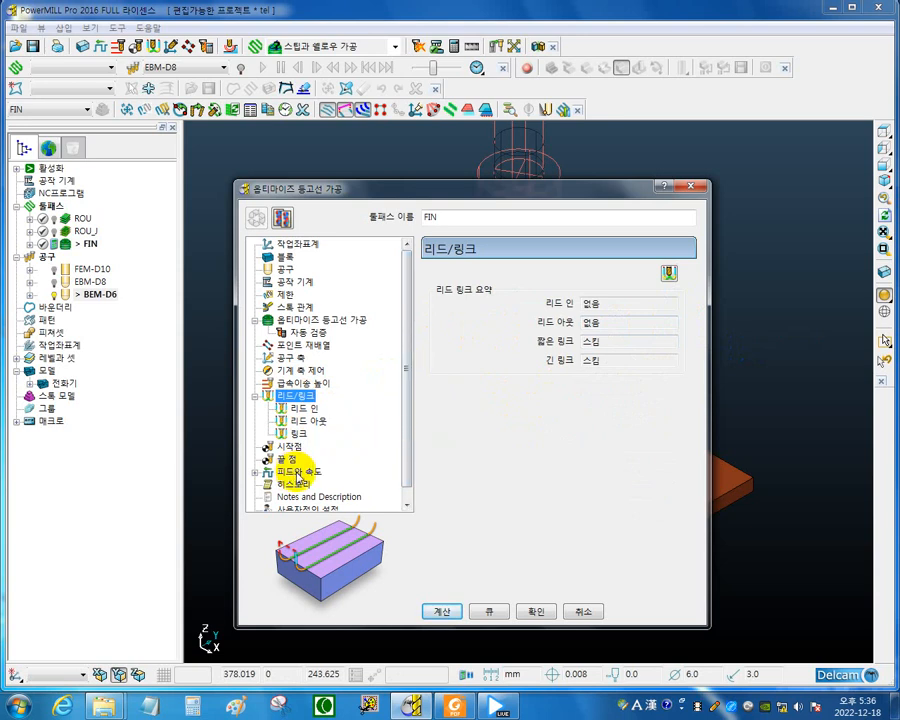
Set the spindle speed to 8000 rpm and the cutting feed rate to 2500 mm/min for toolpath FIN.
{"action": "left_click", "coordinate": [300, 472]}
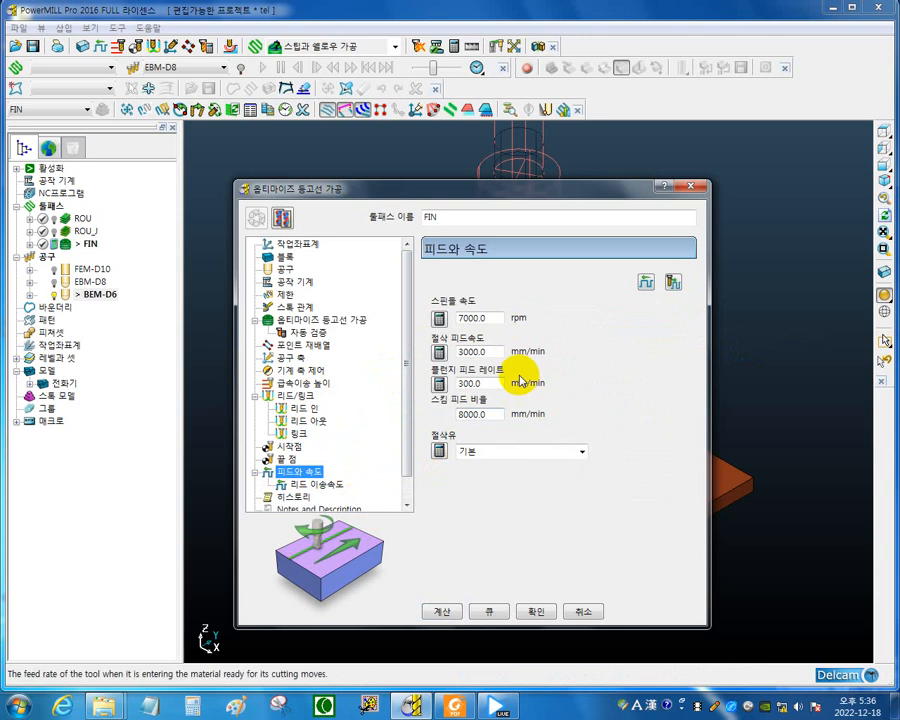
{"action": "double_click", "coordinate": [472, 317]}
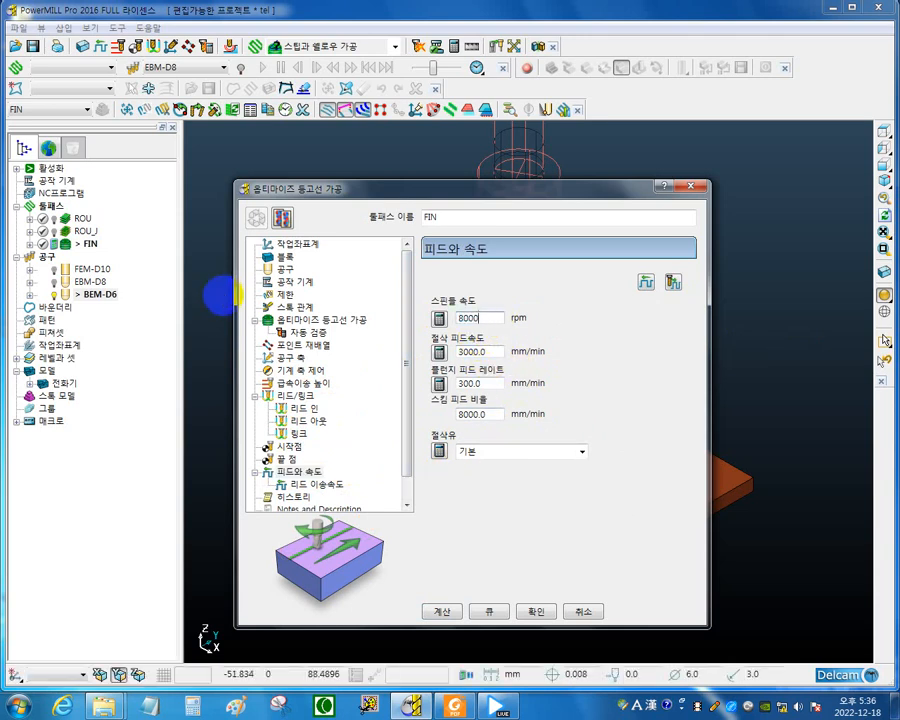
{"action": "type", "text": "8000"}
{"action": "double_click", "coordinate": [490, 351]}
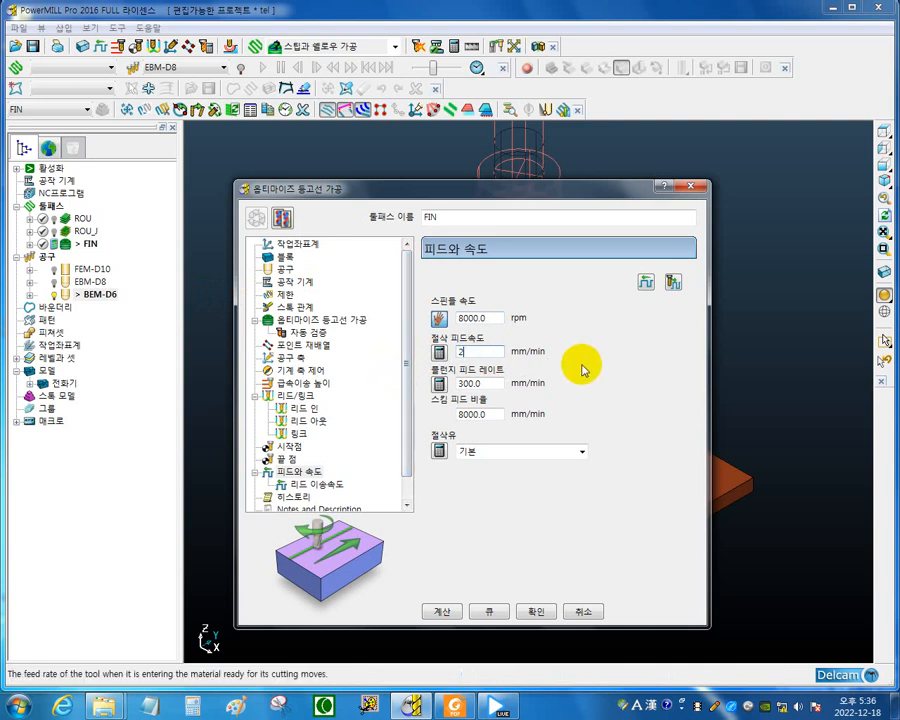
{"action": "type", "text": "00"}
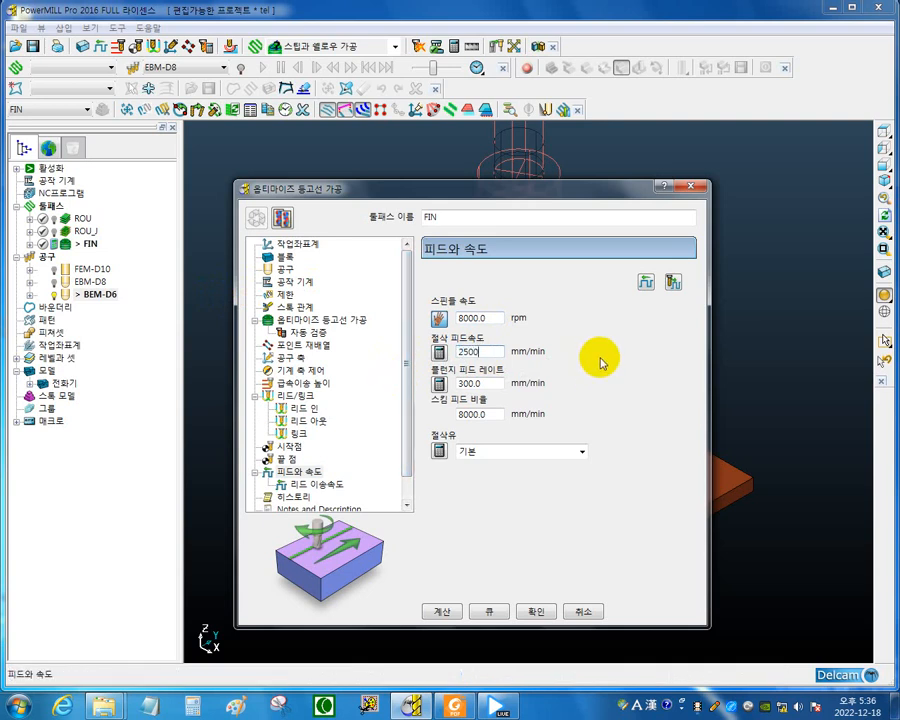
Set the plunge feed rate to 600 mm/min and calculate toolpath FIN.
{"action": "left_click", "coordinate": [491, 383]}
{"action": "double_click", "coordinate": [491, 383]}
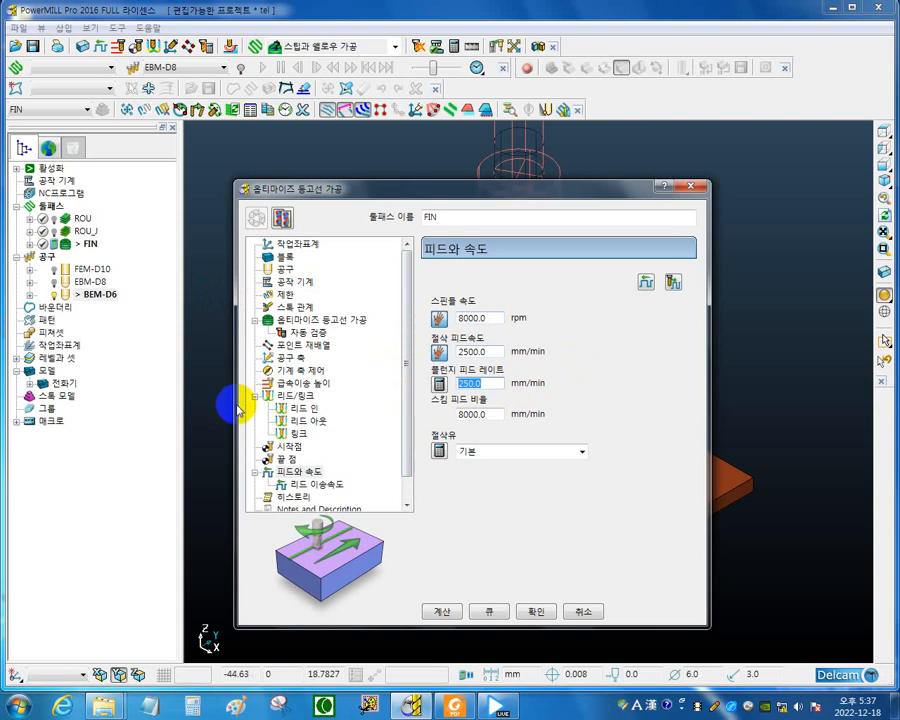
{"action": "type", "text": "600"}
{"action": "left_click", "coordinate": [490, 415]}
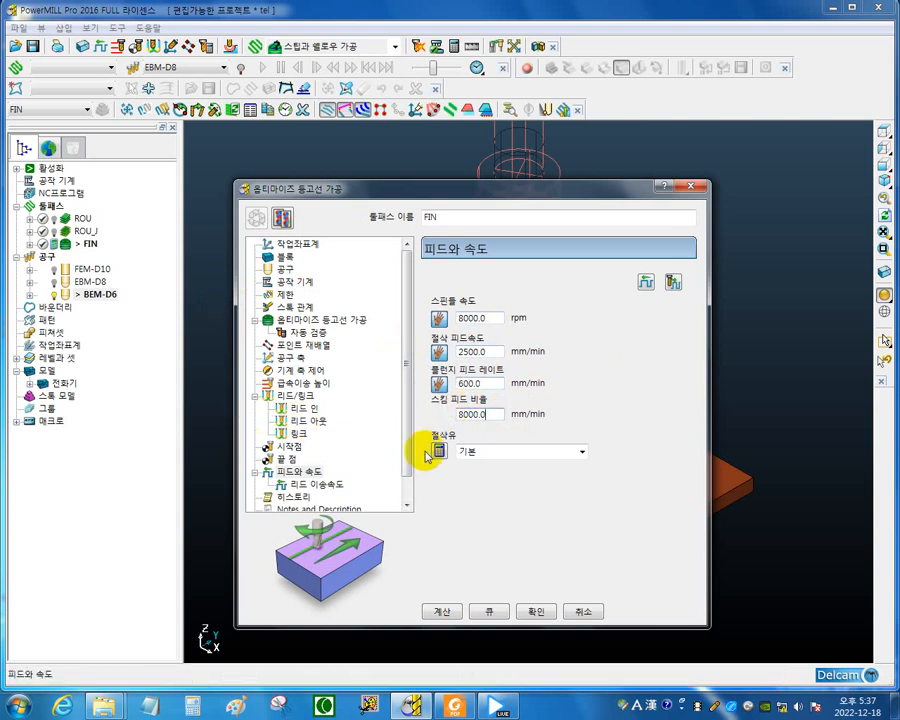
{"action": "left_click", "coordinate": [449, 613]}
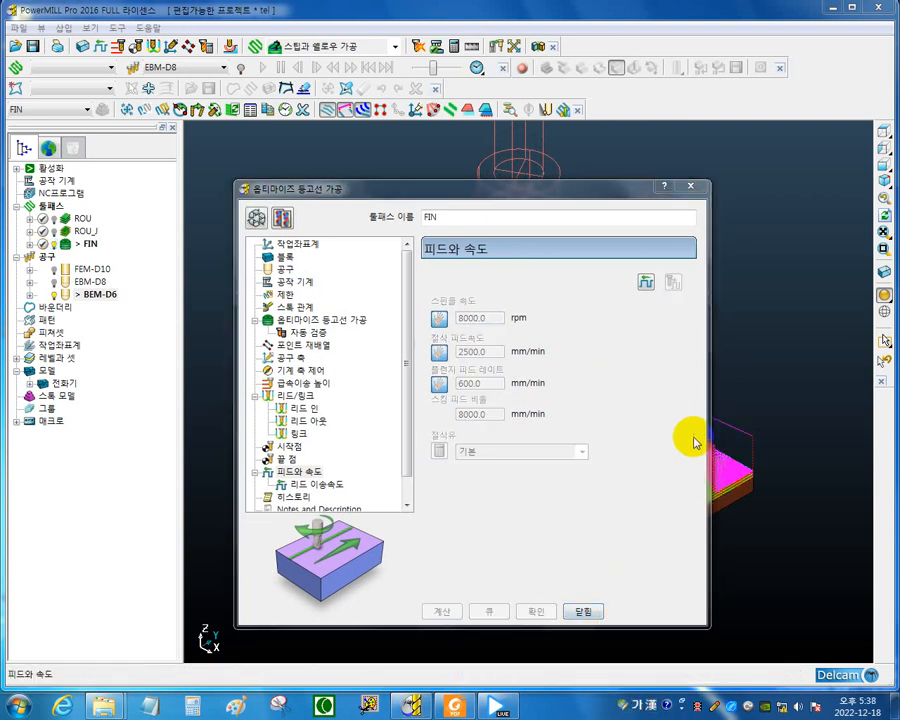
Examine the link moves of the calculated toolpath across the model's upper face and inside the round button holes.
{"action": "left_click_drag", "start_coordinate": [629, 194], "coordinate": [377, 576]}
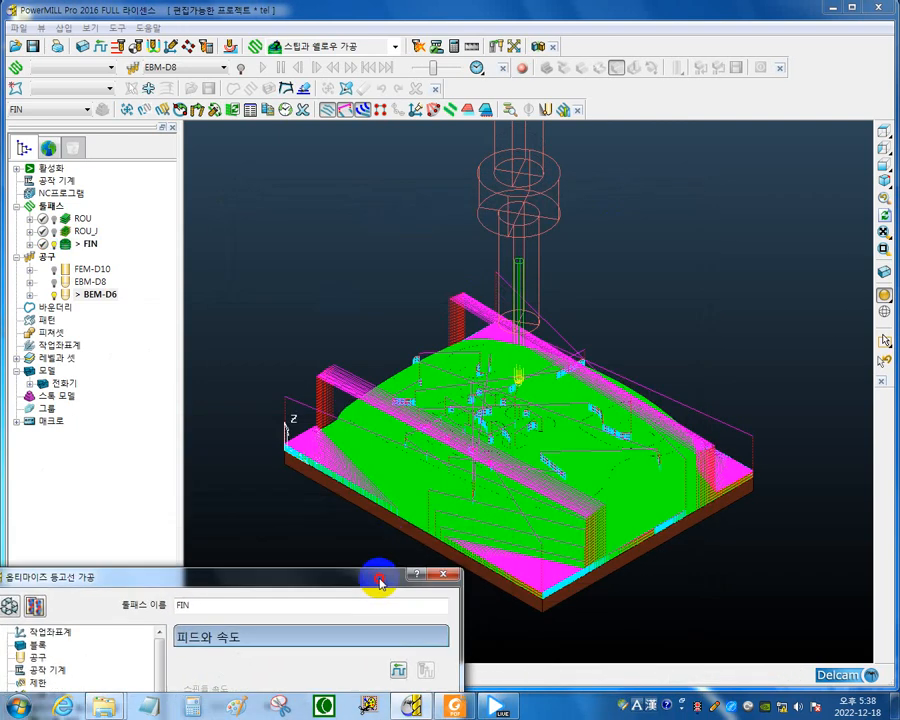
{"action": "scroll", "coordinate": [545, 448], "scroll_direction": "up", "scroll_amount": 5}
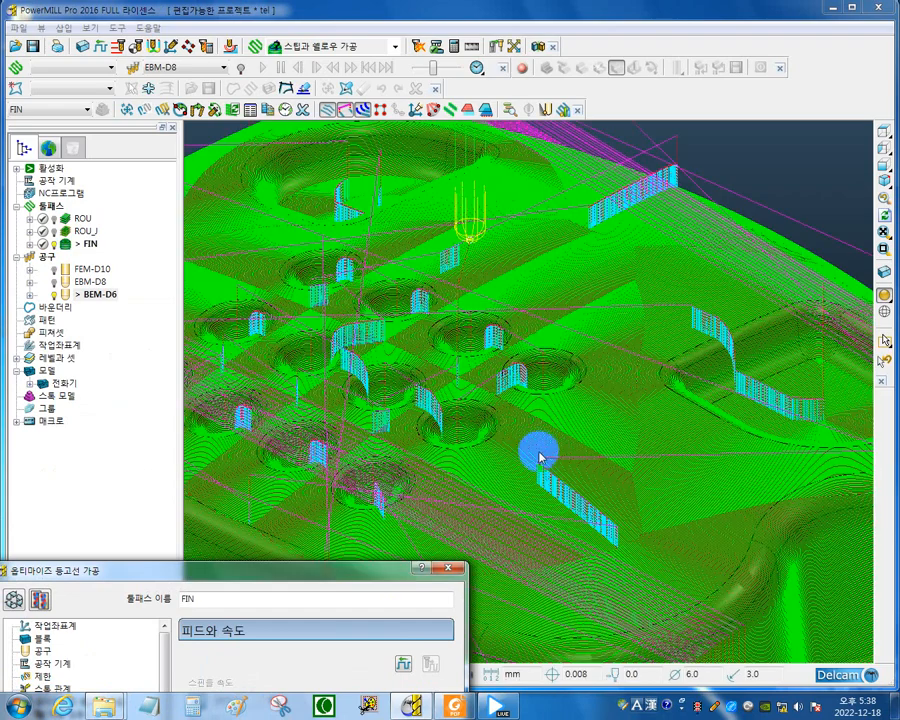
{"action": "scroll", "coordinate": [584, 458], "scroll_direction": "up", "scroll_amount": 2}
{"action": "mouse_move", "coordinate": [695, 429]}
{"action": "middle_mouse_down"}
{"action": "mouse_move", "coordinate": [671, 429]}
{"action": "mouse_move", "coordinate": [720, 392]}
{"action": "middle_mouse_up"}
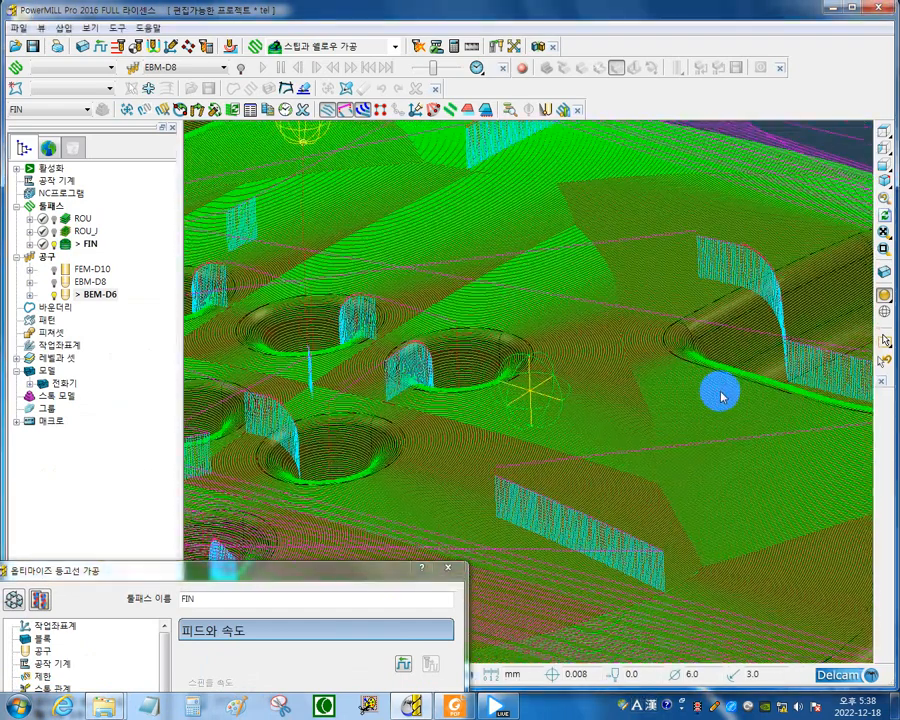
{"action": "scroll", "coordinate": [510, 500], "scroll_direction": "up", "scroll_amount": 3}
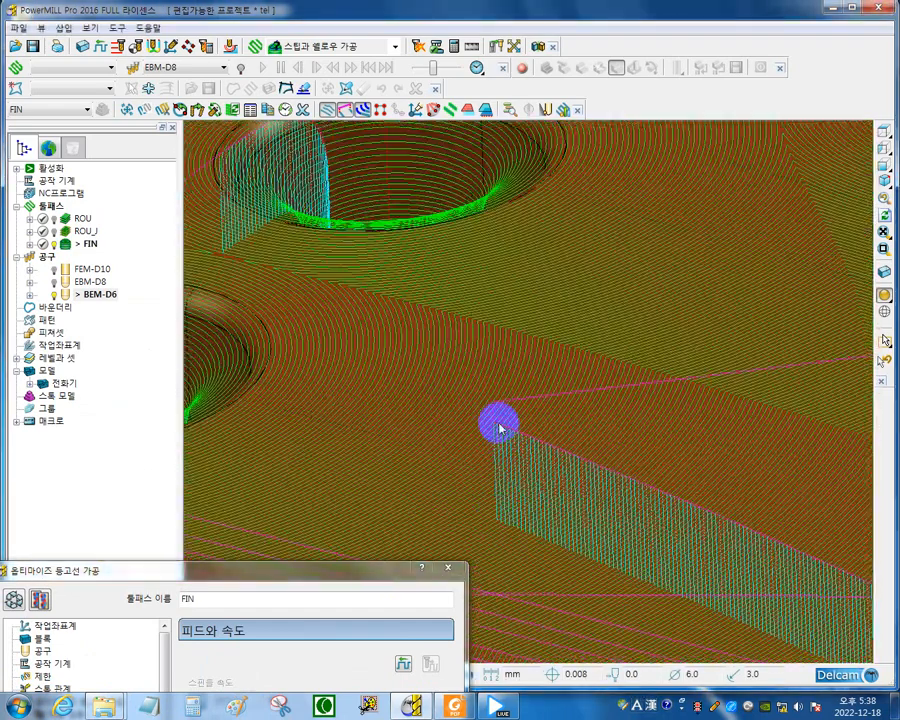
{"action": "scroll", "coordinate": [490, 518], "scroll_direction": "down", "scroll_amount": 5}
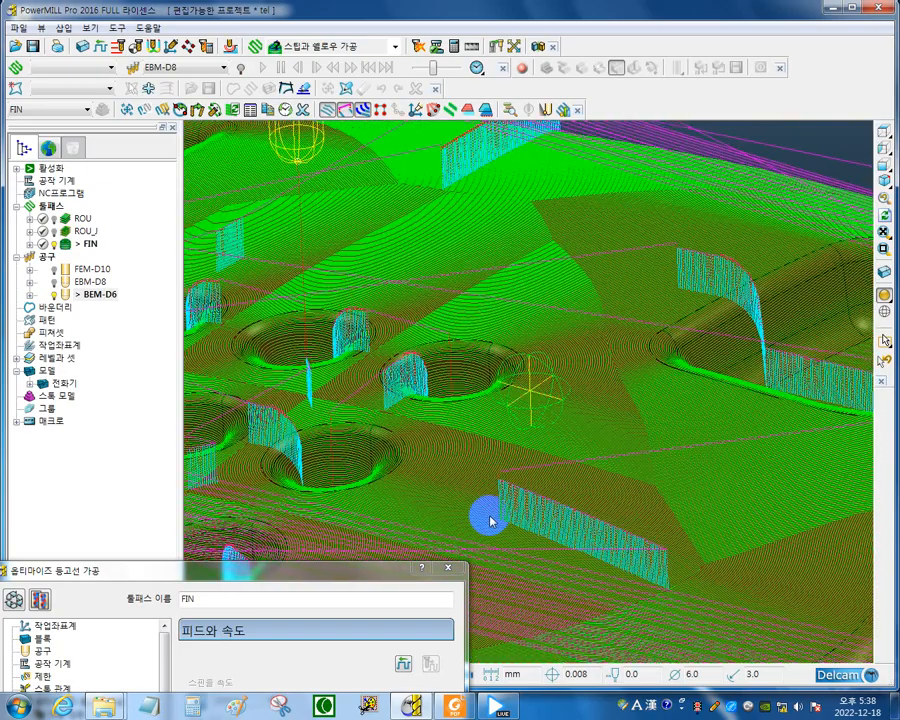
{"action": "scroll", "coordinate": [490, 518], "scroll_direction": "up", "scroll_amount": 2}
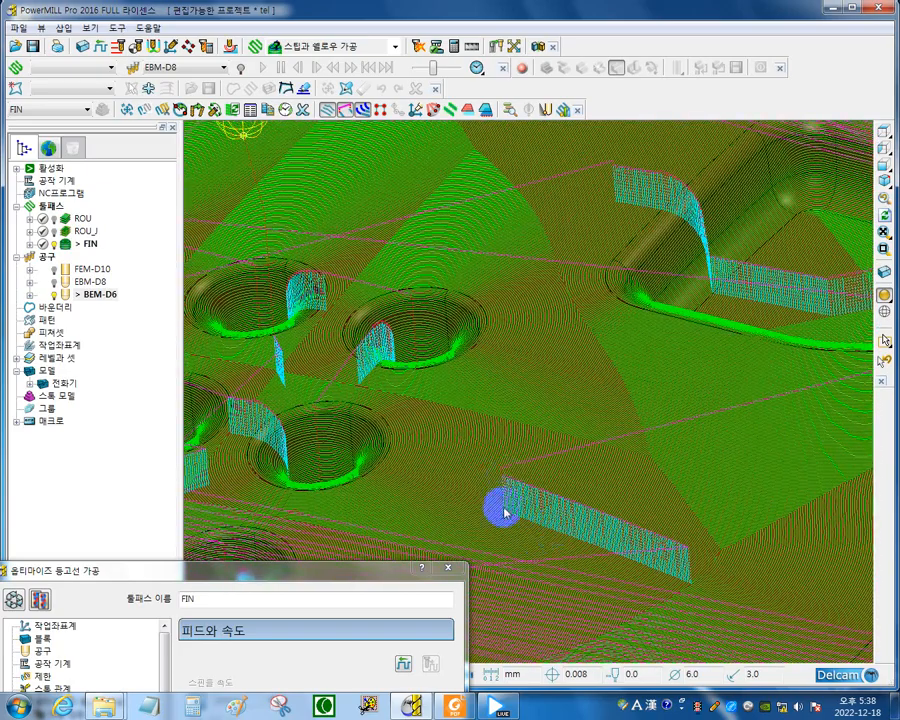
{"action": "scroll", "coordinate": [505, 549], "scroll_direction": "up", "scroll_amount": 4}
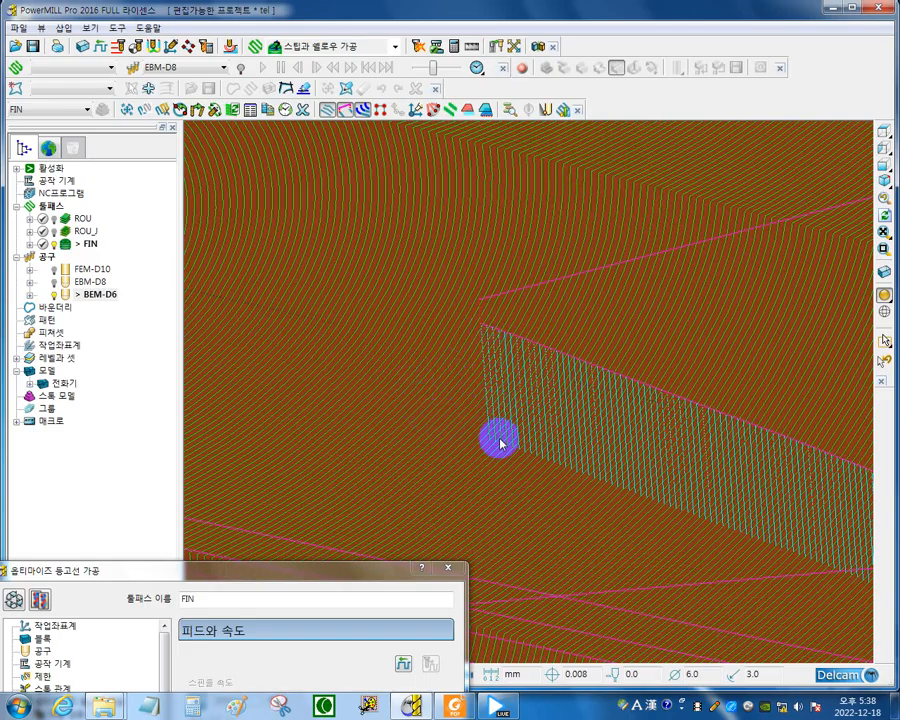
{"action": "scroll", "coordinate": [530, 432], "scroll_direction": "down", "scroll_amount": 8}
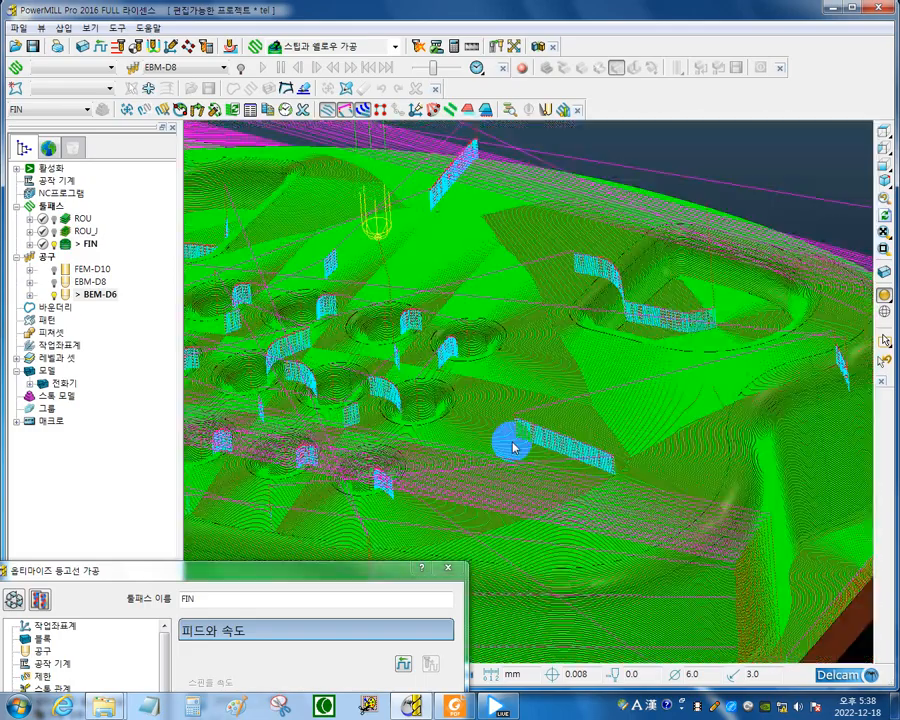
{"action": "scroll", "coordinate": [490, 424], "scroll_direction": "up", "scroll_amount": 10}
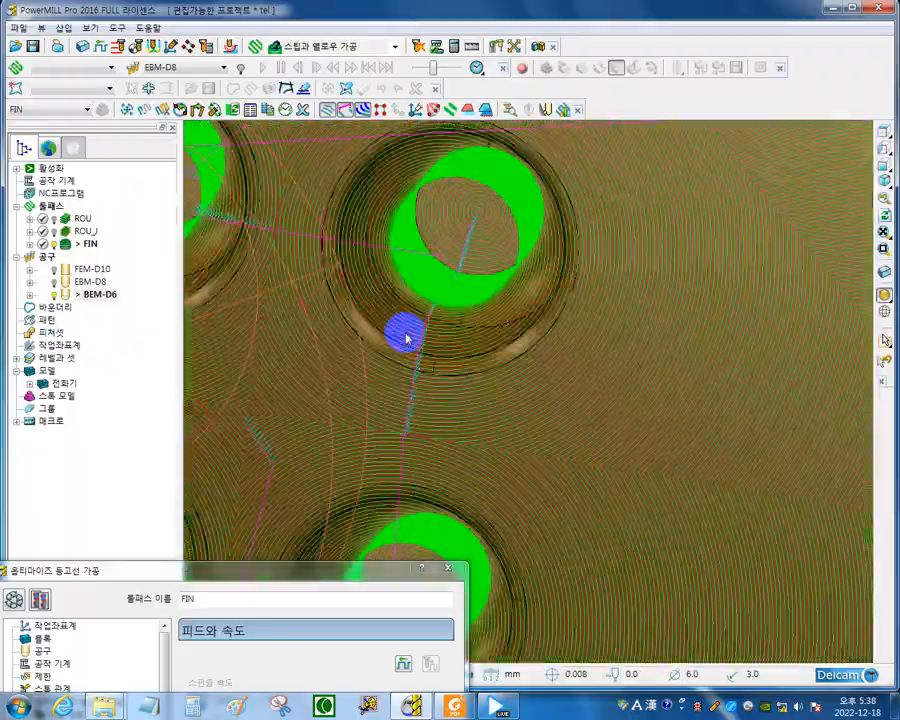
{"action": "middle_click_drag", "start_coordinate": [406, 338], "coordinate": [403, 312]}
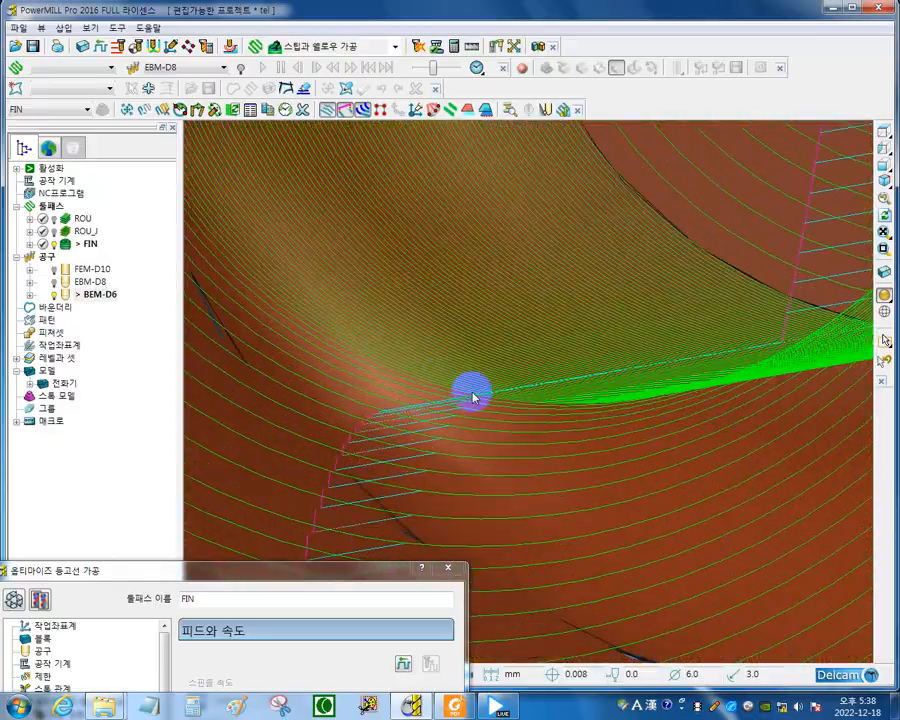
{"action": "middle_click_drag", "start_coordinate": [473, 397], "coordinate": [383, 371]}
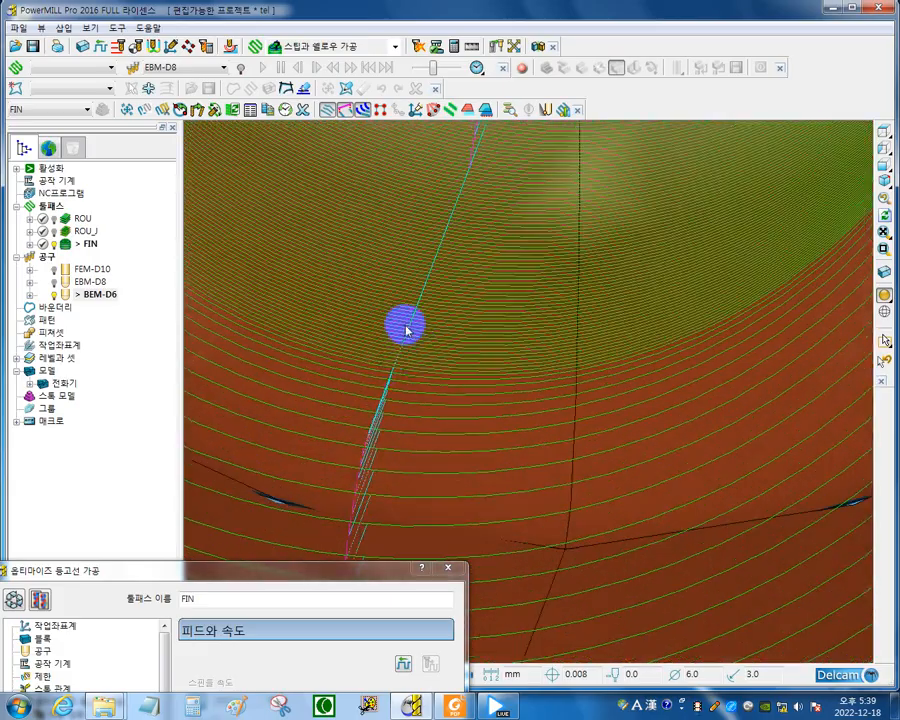
{"action": "middle_click_drag", "start_coordinate": [440, 323], "coordinate": [565, 384]}
{"action": "scroll", "coordinate": [602, 454], "scroll_direction": "up", "scroll_amount": 5}
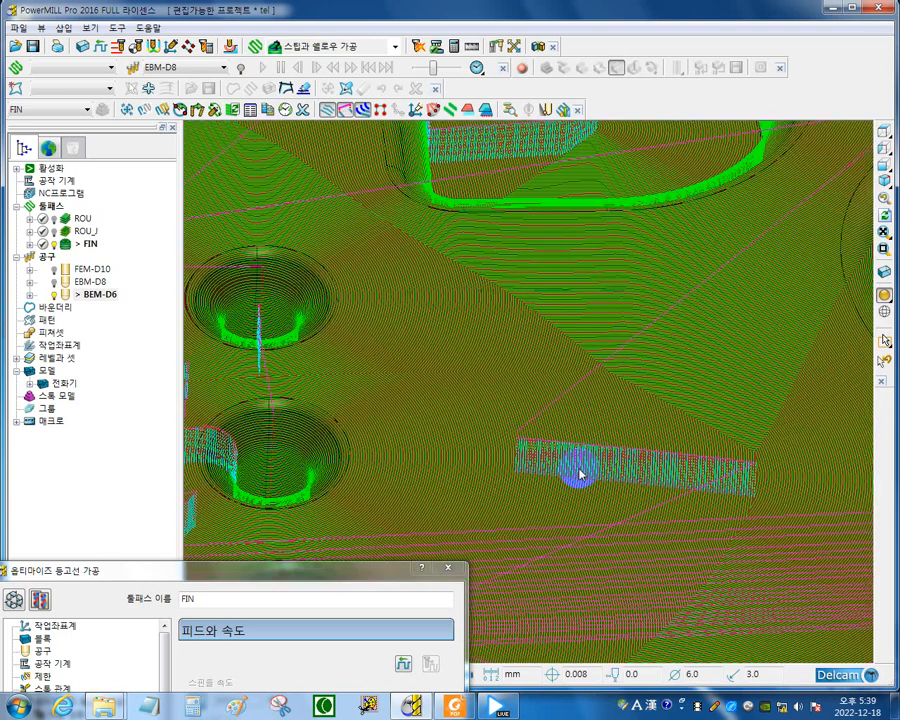
{"action": "scroll", "coordinate": [348, 338], "scroll_direction": "down", "scroll_amount": 6}
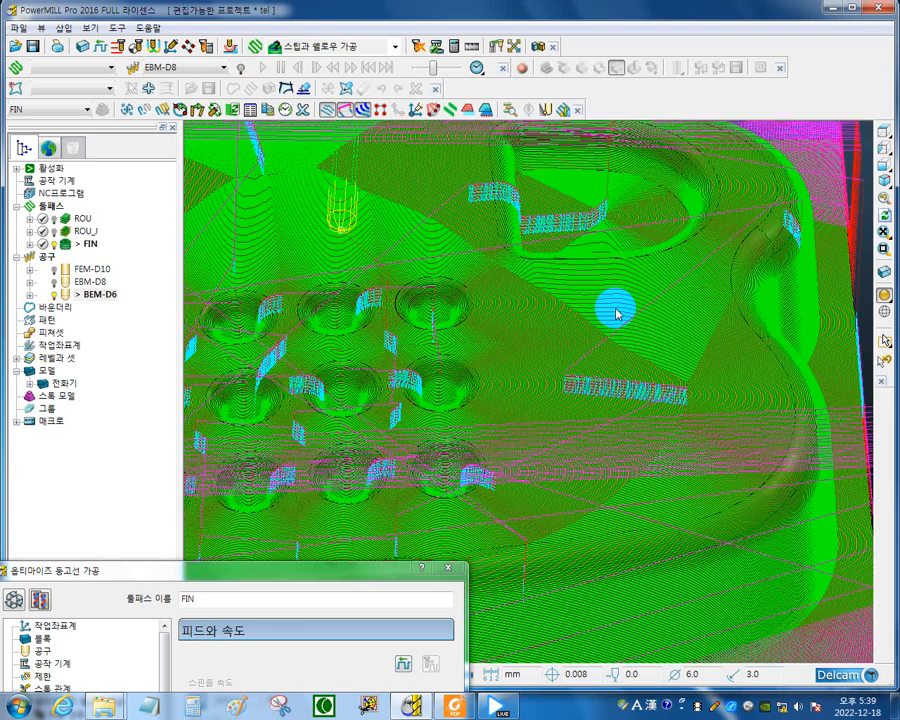
Examine the link moves between passes along the outer side walls and around the large recess.
{"action": "middle_click_drag", "start_coordinate": [622, 388], "coordinate": [764, 240]}
{"action": "scroll", "coordinate": [420, 426], "scroll_direction": "up", "scroll_amount": 2}
{"action": "scroll", "coordinate": [380, 438], "scroll_direction": "up", "scroll_amount": 4}
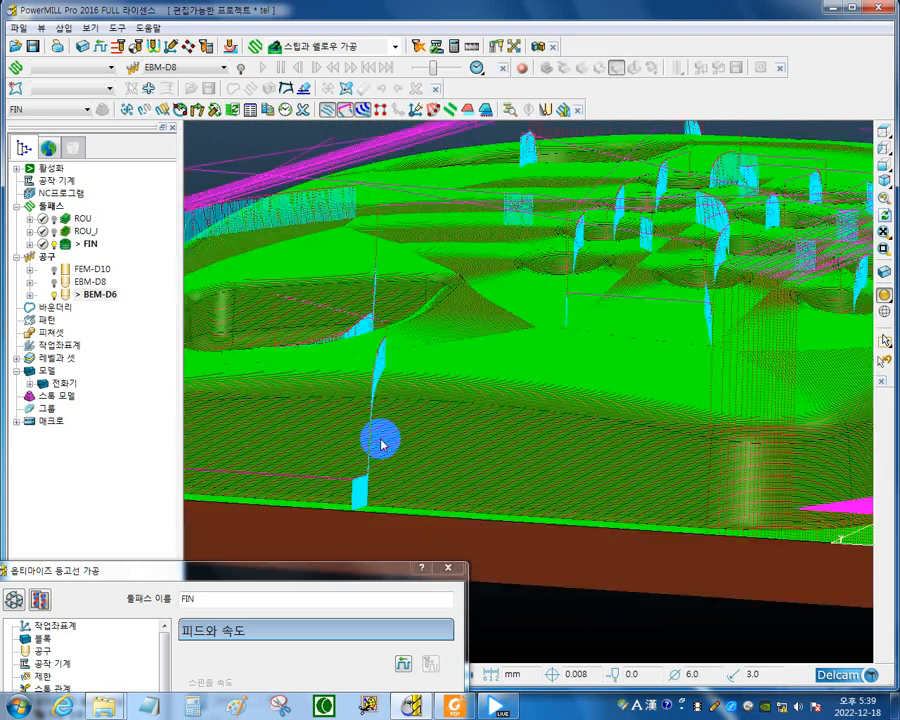
{"action": "scroll", "coordinate": [388, 412], "scroll_direction": "up", "scroll_amount": 2}
{"action": "scroll", "coordinate": [503, 421], "scroll_direction": "up", "scroll_amount": 2}
{"action": "scroll", "coordinate": [630, 431], "scroll_direction": "up", "scroll_amount": 5}
{"action": "middle_click_drag", "start_coordinate": [540, 374], "coordinate": [611, 403]}
{"action": "scroll", "coordinate": [611, 403], "scroll_direction": "down", "scroll_amount": 2}
{"action": "scroll", "coordinate": [611, 401], "scroll_direction": "down", "scroll_amount": 5}
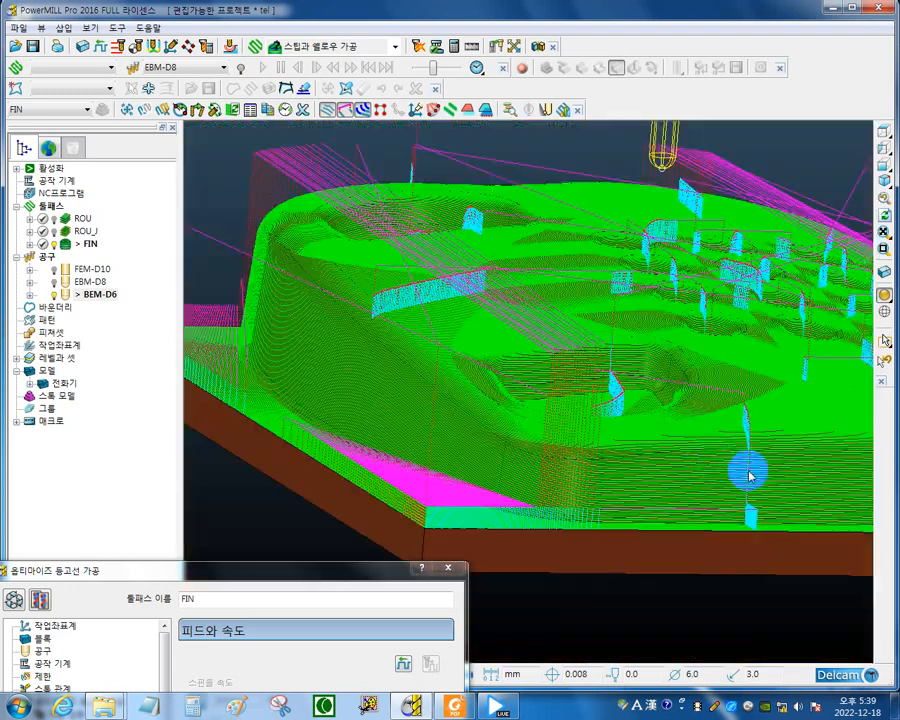
{"action": "middle_click_drag", "start_coordinate": [737, 487], "coordinate": [659, 475]}
{"action": "middle_click_drag", "start_coordinate": [281, 320], "coordinate": [611, 465]}
{"action": "middle_click_drag", "start_coordinate": [654, 388], "coordinate": [386, 368]}
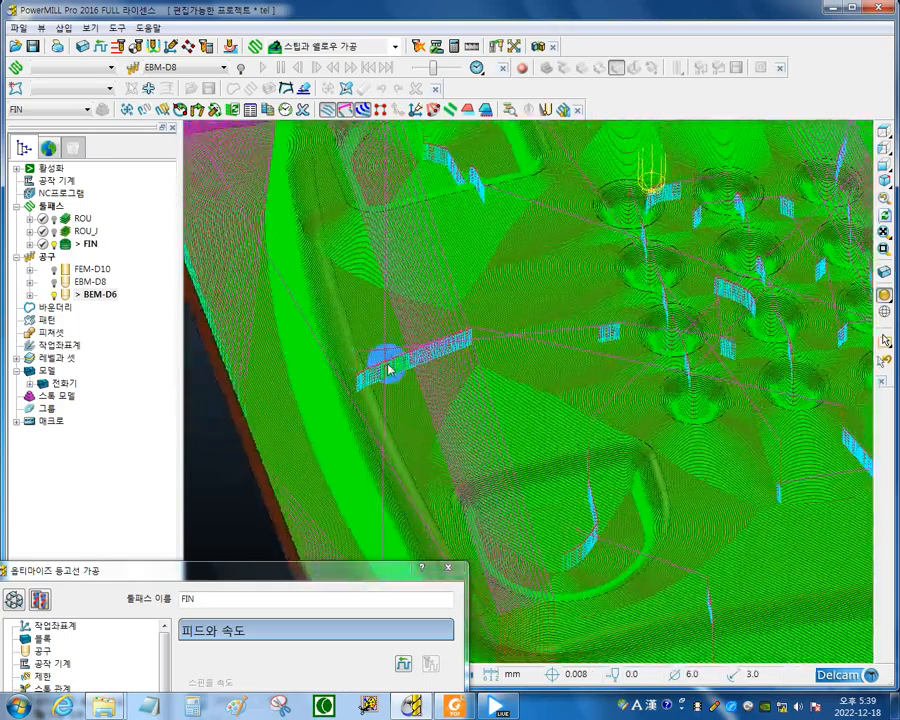
{"action": "middle_click_drag", "start_coordinate": [597, 428], "coordinate": [388, 434]}
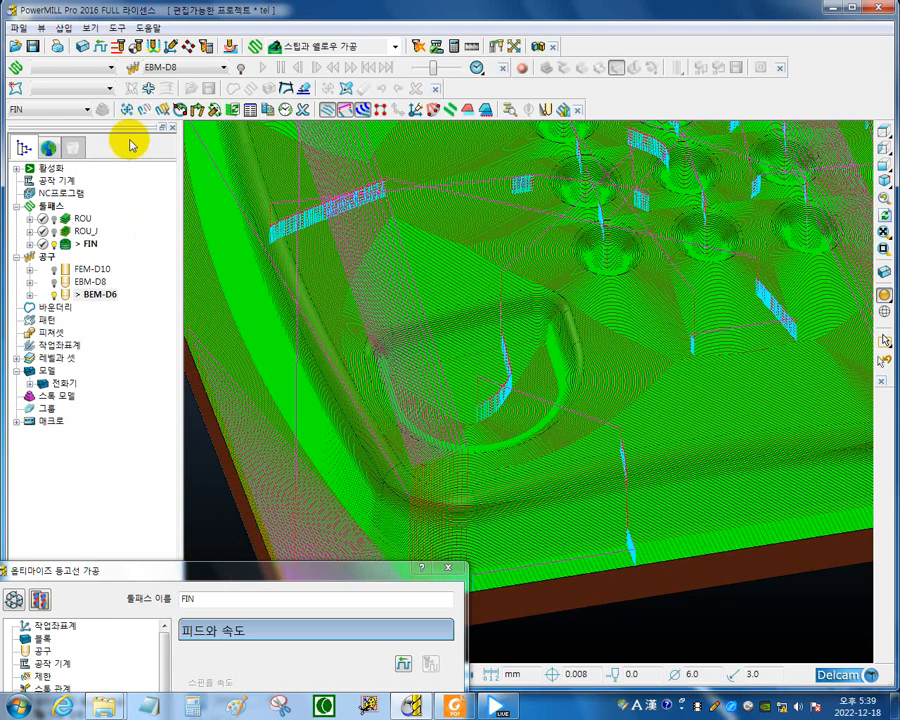
Set the first-choice lead-in of toolpath FIN to a vertical arc with a 90° angle and 1.0 mm radius.
{"action": "left_click", "coordinate": [150, 47]}
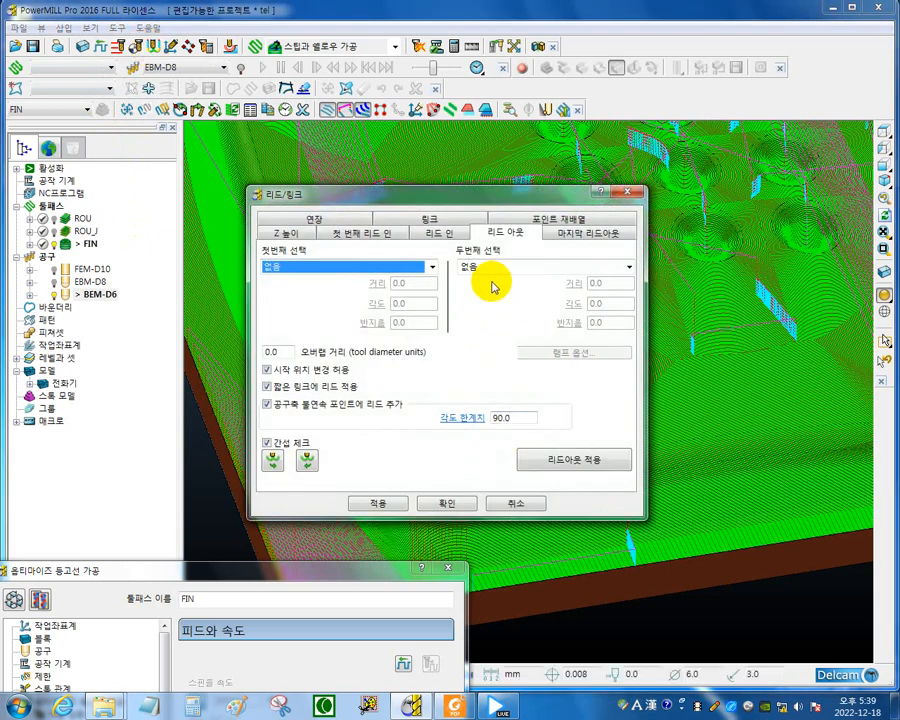
{"action": "left_click", "coordinate": [455, 233]}
{"action": "left_click_drag", "start_coordinate": [478, 202], "coordinate": [244, 342]}
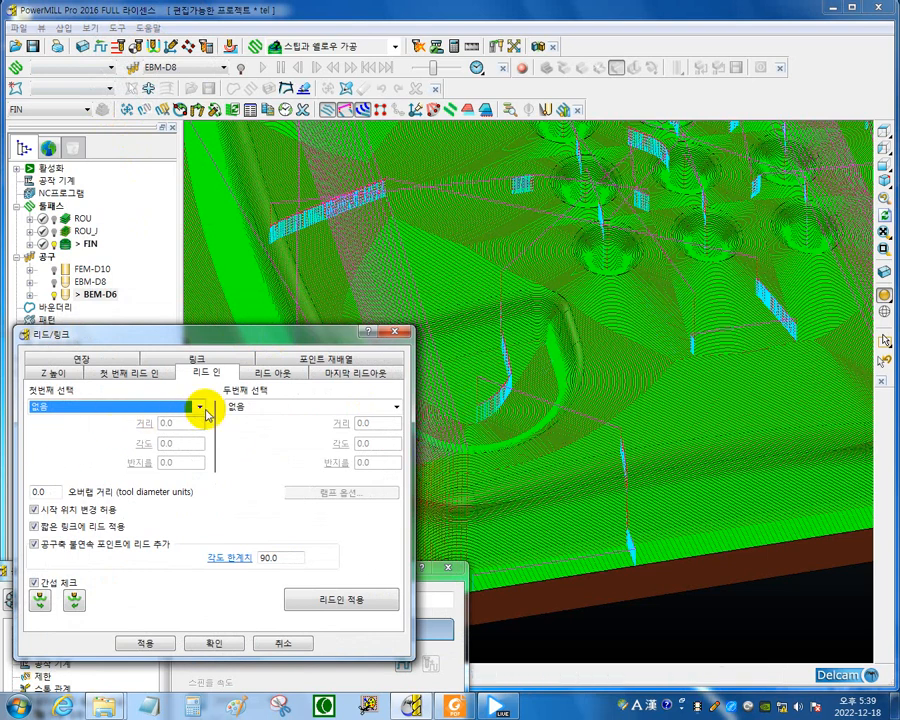
{"action": "left_click", "coordinate": [200, 407]}
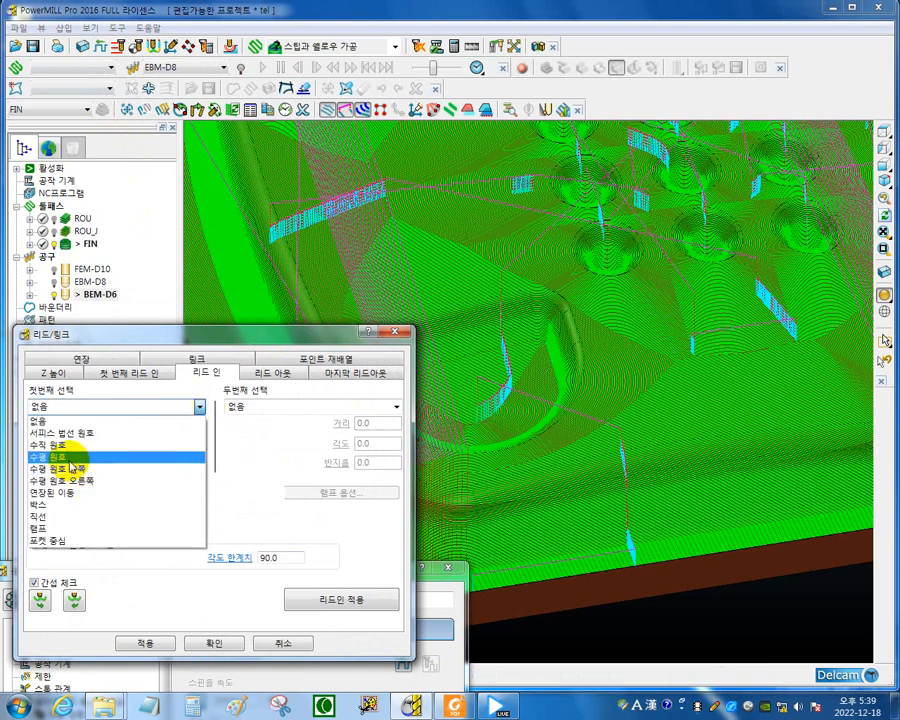
{"action": "left_click", "coordinate": [60, 444]}
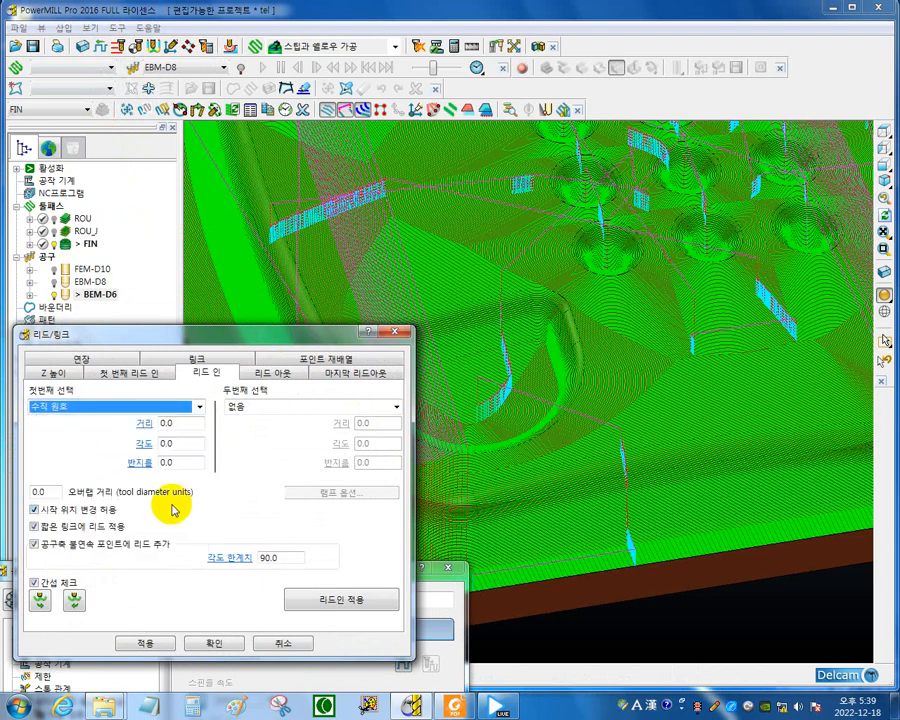
{"action": "left_click", "coordinate": [168, 443]}
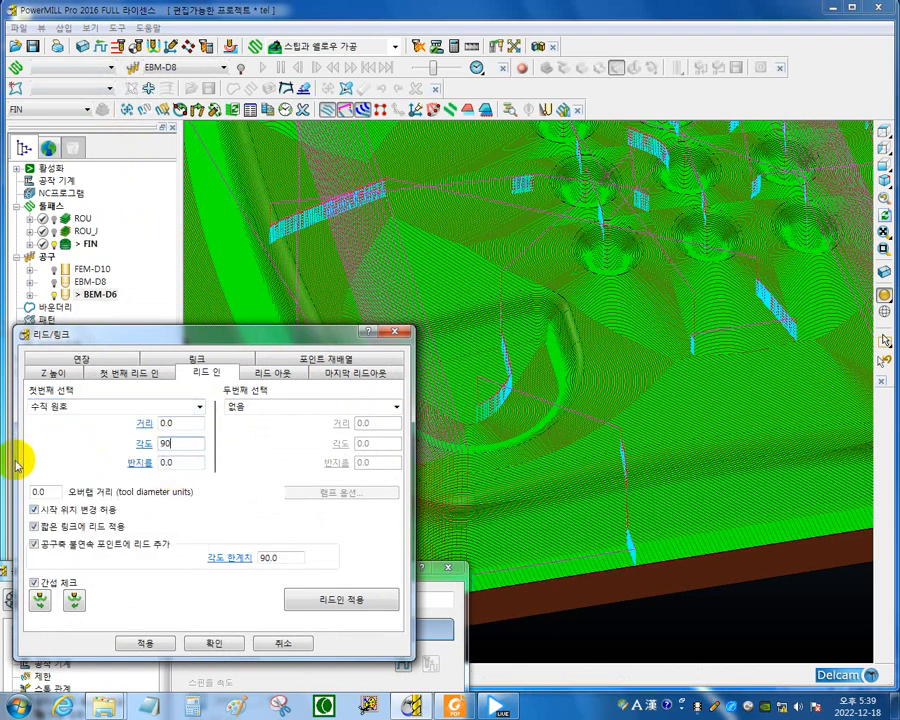
{"action": "left_click", "coordinate": [188, 460]}
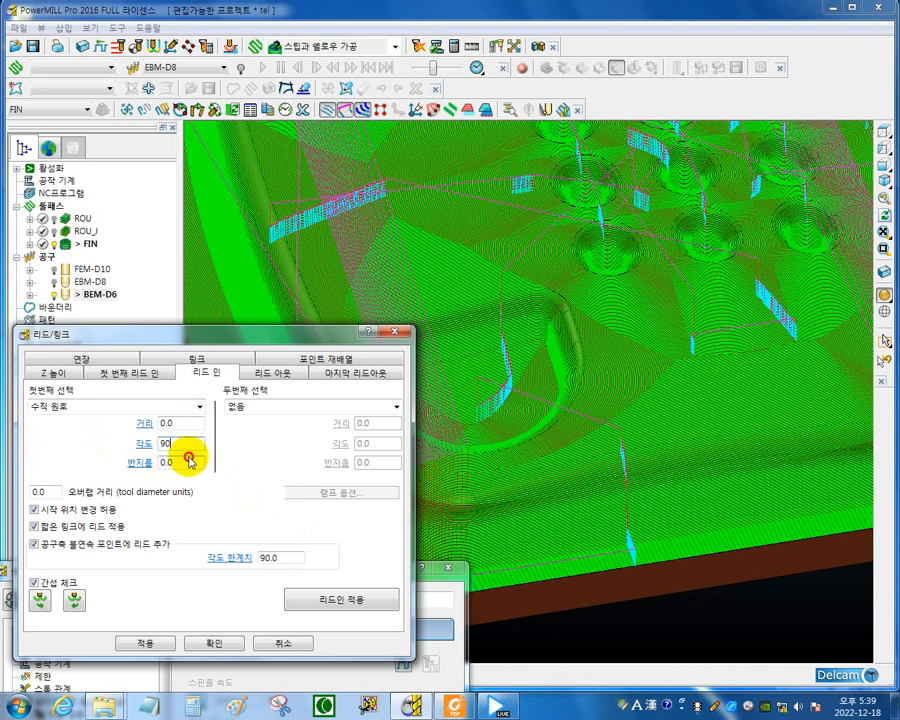
{"action": "type", "text": "1"}
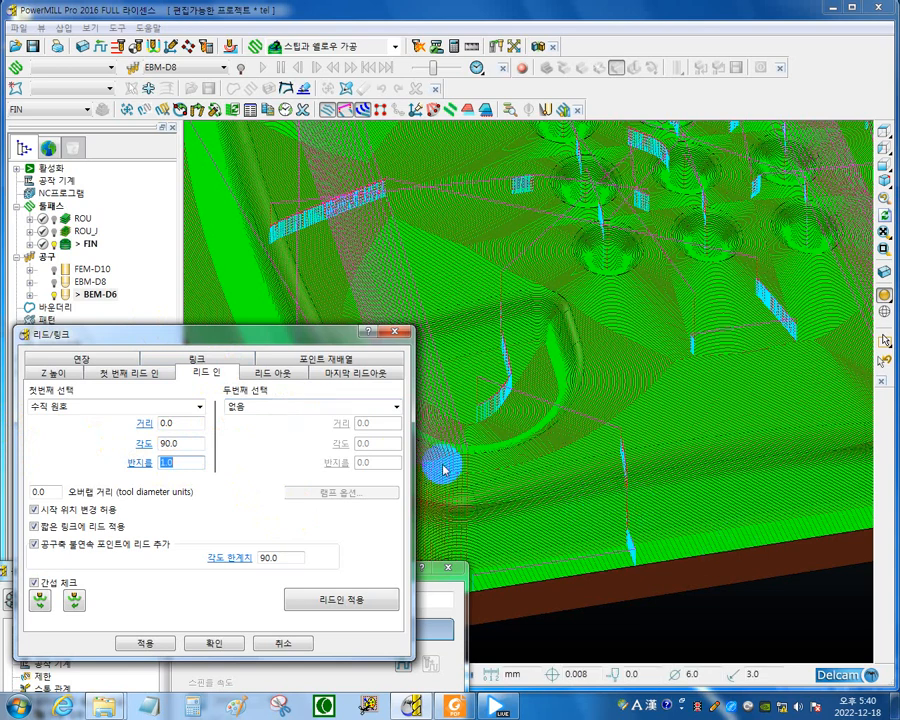
Set the second-choice lead-in to a horizontal arc with a 90° angle and 1.0 mm radius, and apply the lead-ins.
{"action": "left_click", "coordinate": [397, 408]}
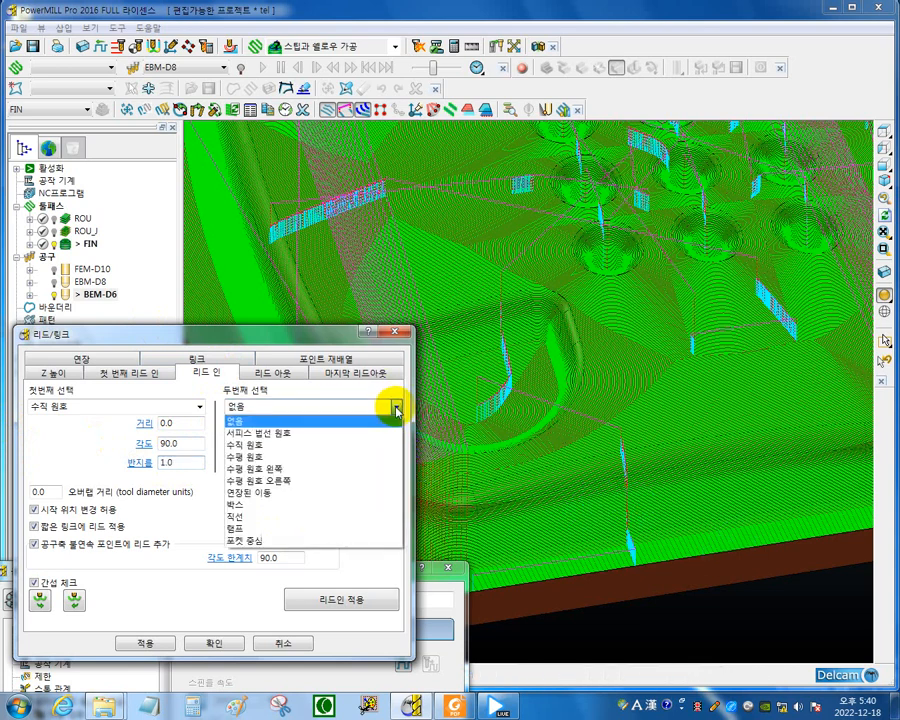
{"action": "left_click", "coordinate": [259, 457]}
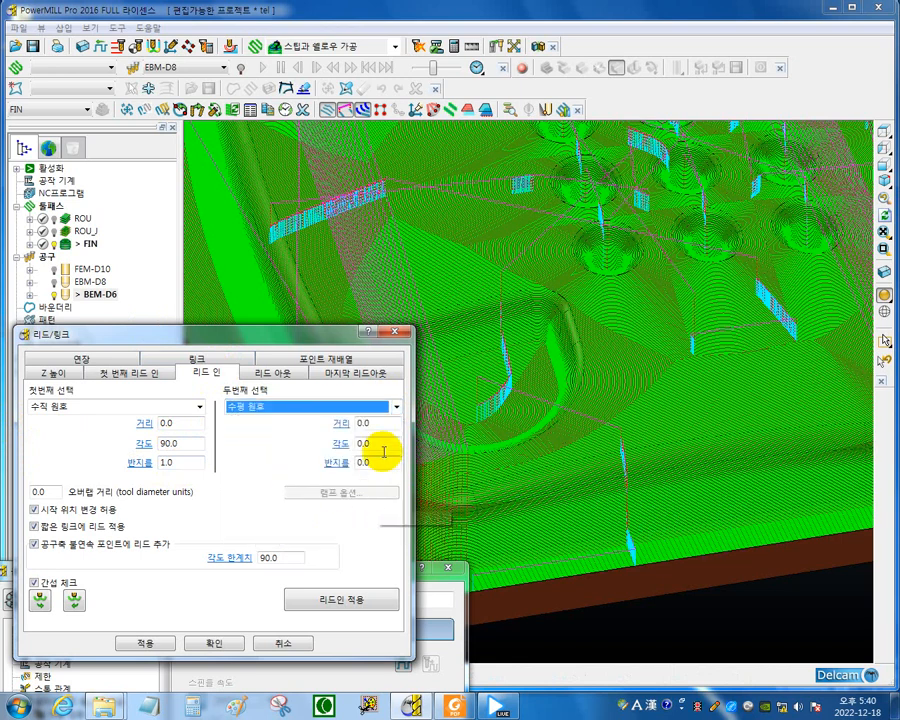
{"action": "left_click", "coordinate": [383, 444]}
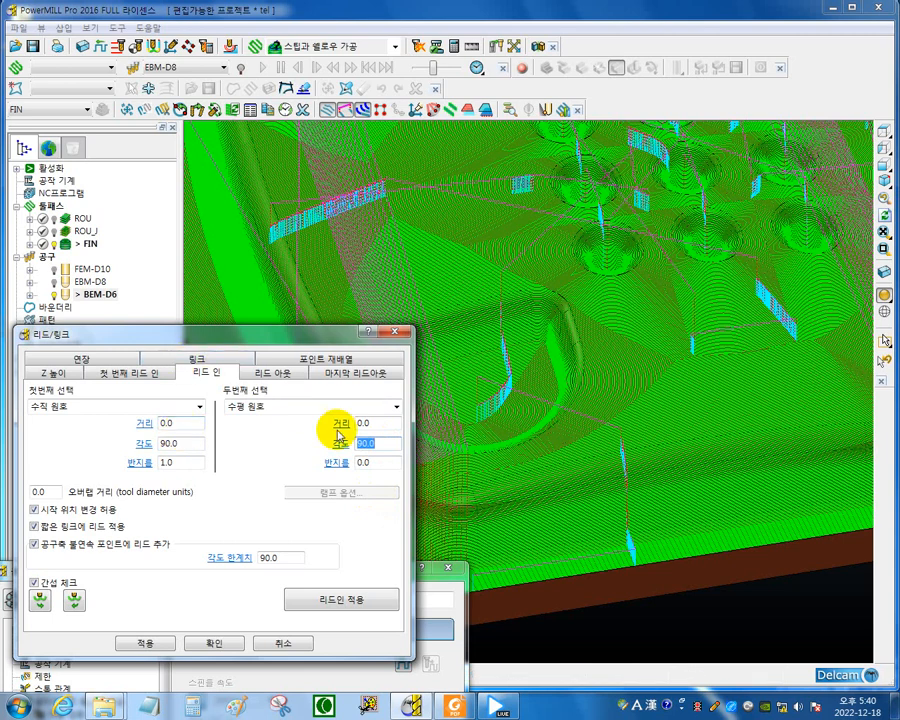
{"action": "left_click", "coordinate": [371, 463]}
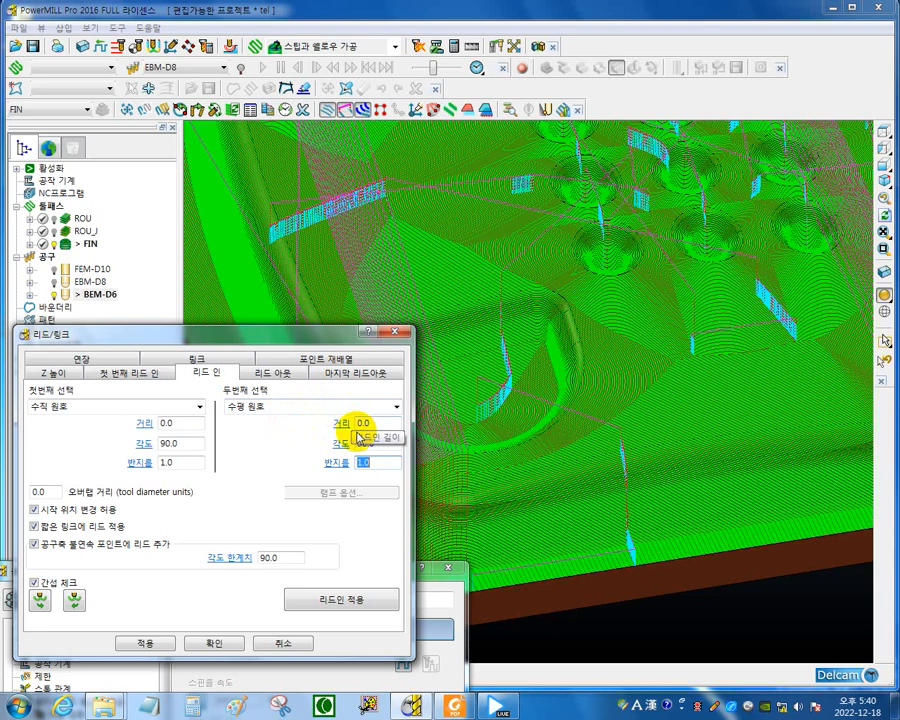
{"action": "left_click", "coordinate": [349, 603]}
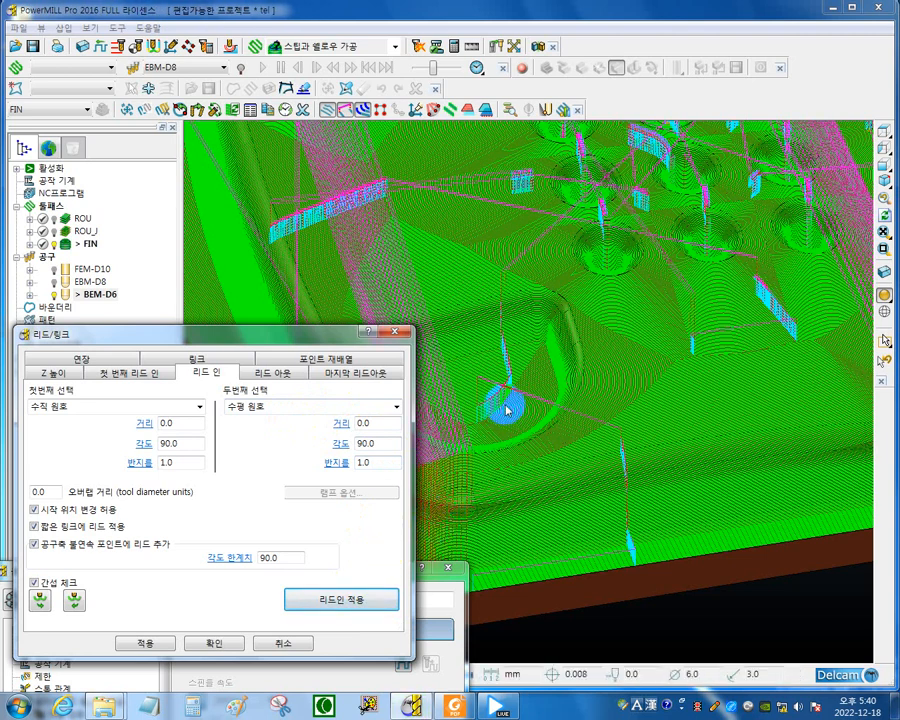
Copy the lead-in settings to the lead-out and apply the lead-outs to toolpath FIN.
{"action": "left_click", "coordinate": [281, 374]}
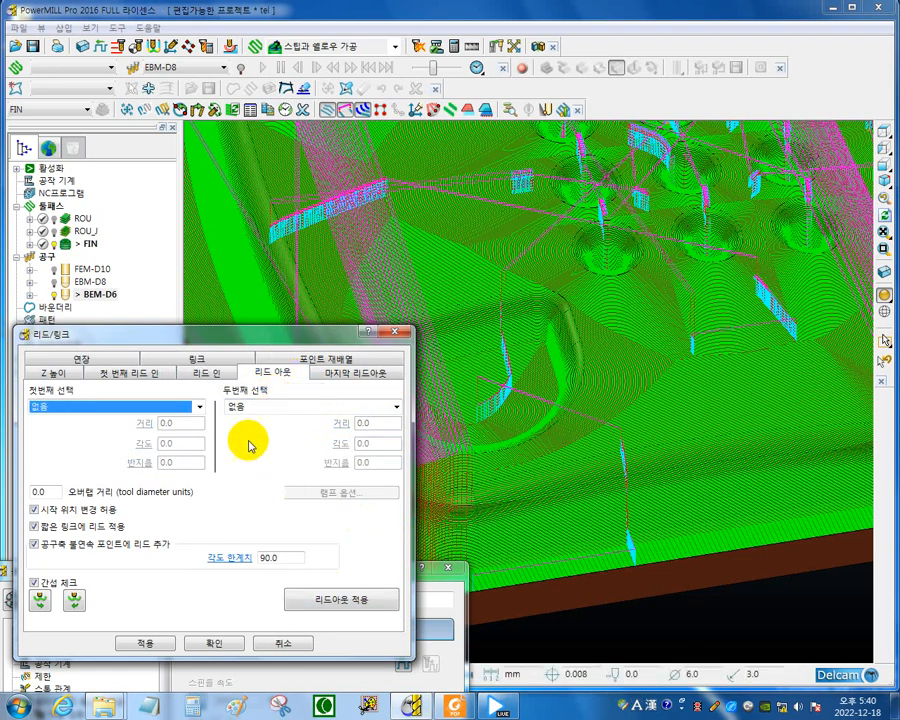
{"action": "left_click", "coordinate": [41, 604]}
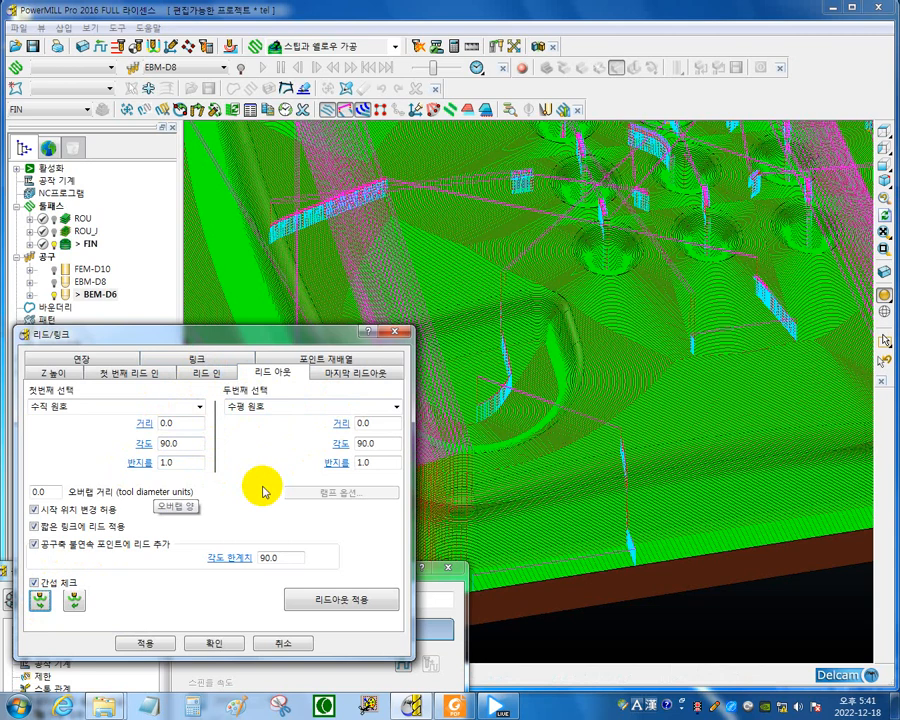
{"action": "left_click", "coordinate": [348, 603]}
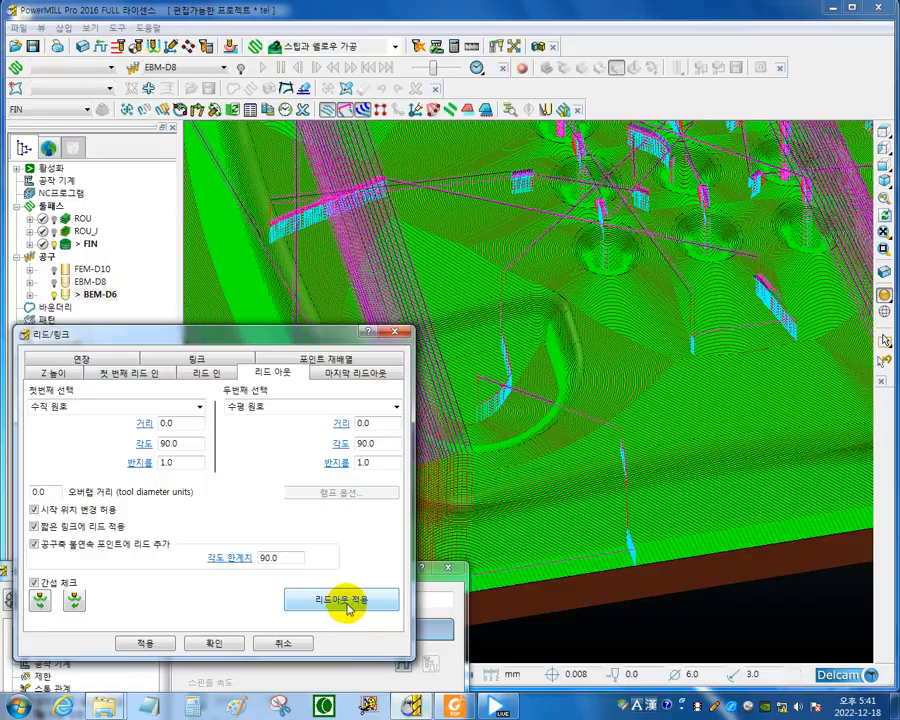
Examine the arc lead-in and lead-out moves around the large recess and where the passes converge on the flat surface.
{"action": "scroll", "coordinate": [737, 457], "scroll_direction": "up", "scroll_amount": 5}
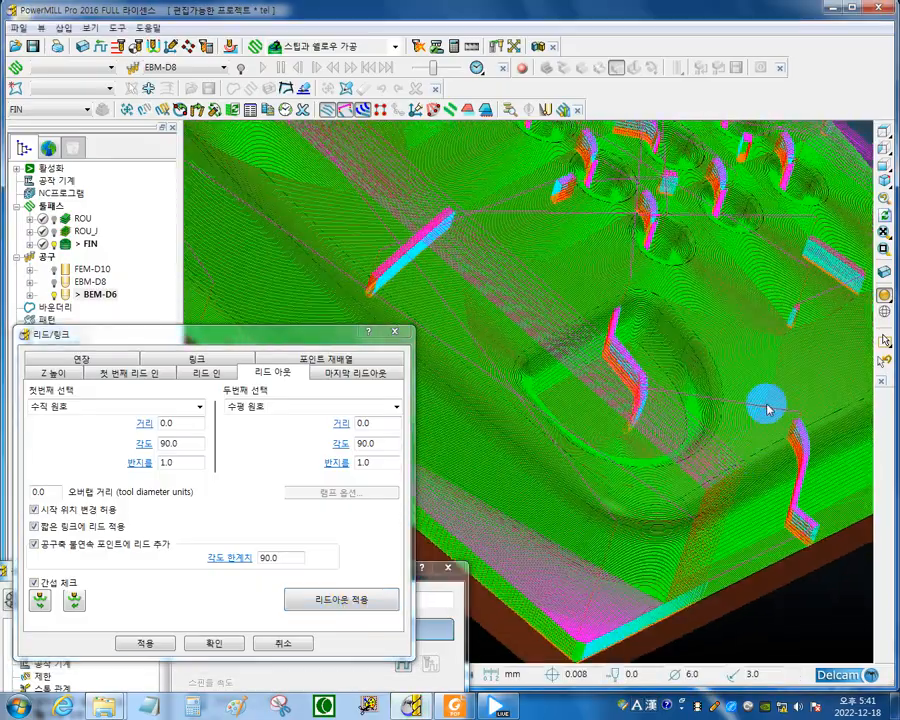
{"action": "middle_click_drag", "start_coordinate": [649, 444], "coordinate": [677, 440]}
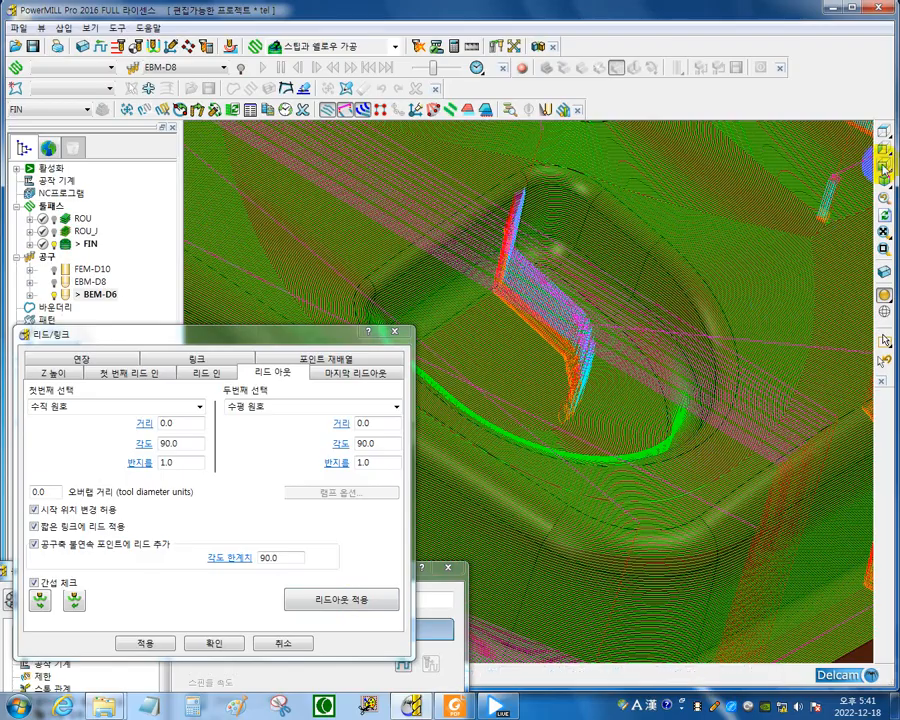
{"action": "scroll", "coordinate": [729, 311], "scroll_direction": "up", "scroll_amount": 10}
{"action": "scroll", "coordinate": [757, 330], "scroll_direction": "down", "scroll_amount": 5}
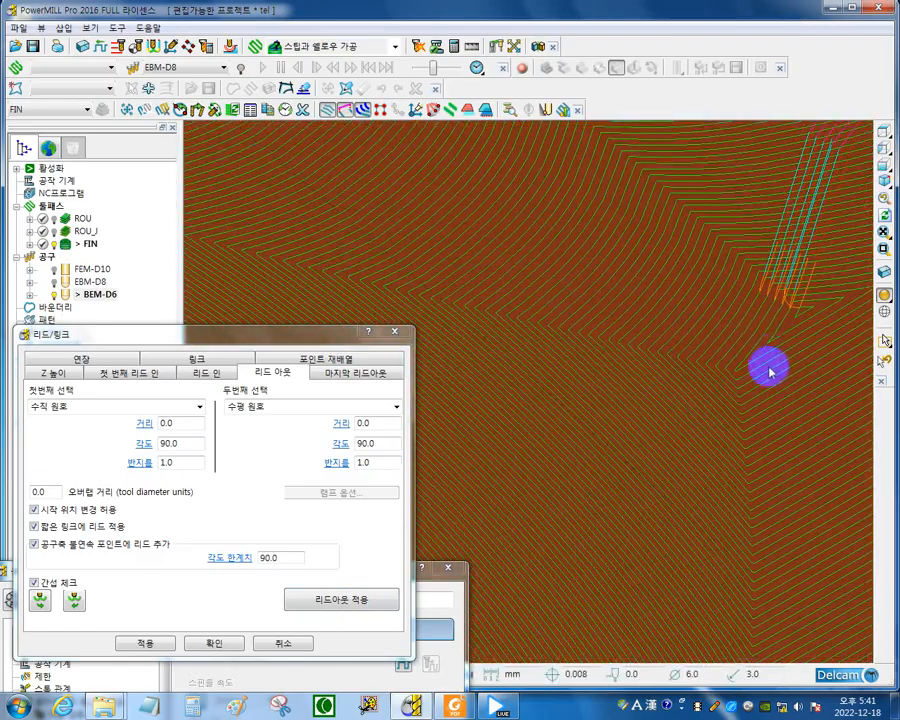
{"action": "middle_click_drag", "start_coordinate": [768, 368], "coordinate": [641, 365]}
{"action": "middle_click_drag", "start_coordinate": [510, 326], "coordinate": [685, 366], "text": "shift"}
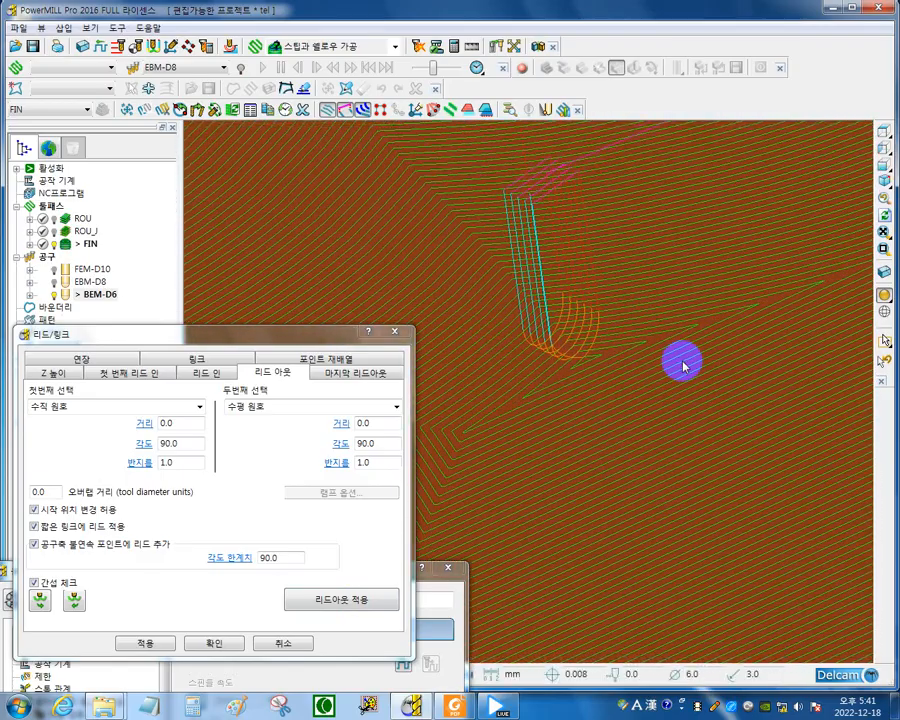
{"action": "scroll", "coordinate": [548, 360], "scroll_direction": "up", "scroll_amount": 5}
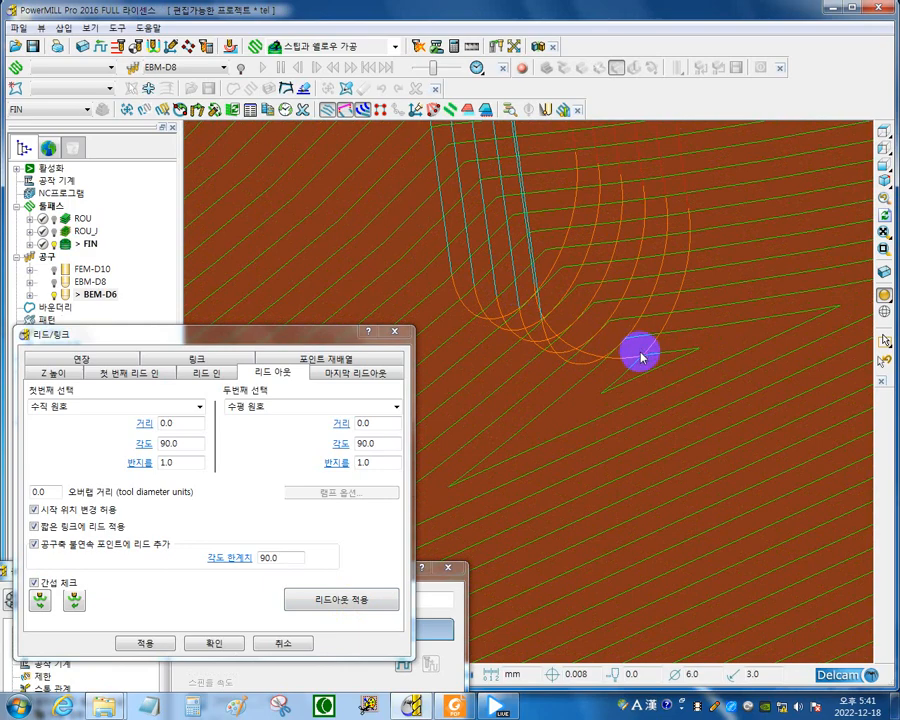
{"action": "scroll", "coordinate": [641, 357], "scroll_direction": "down", "scroll_amount": 6}
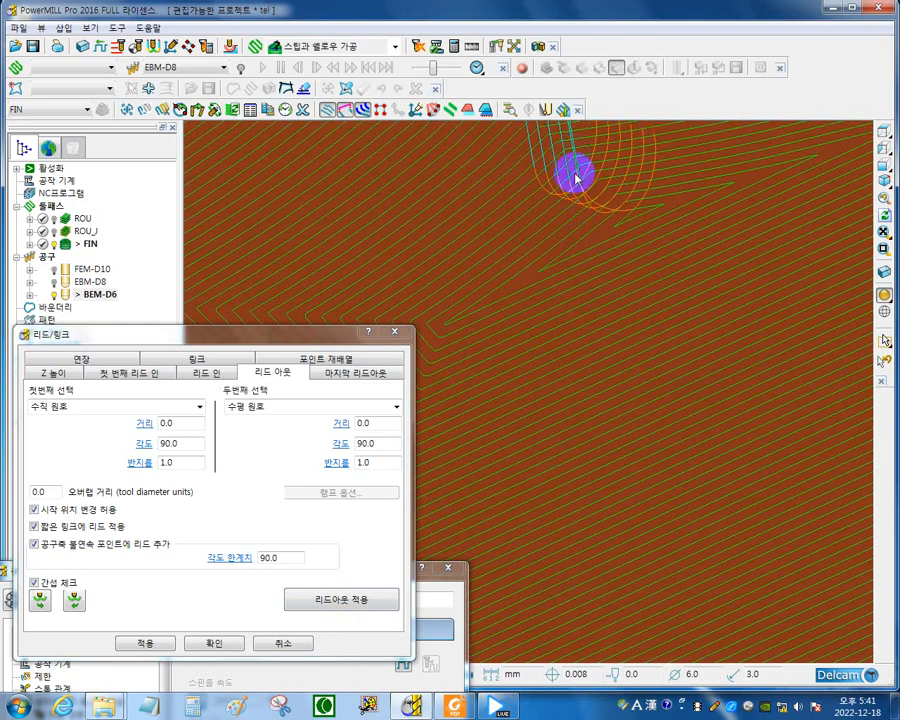
{"action": "scroll", "coordinate": [673, 235], "scroll_direction": "down", "scroll_amount": 6}
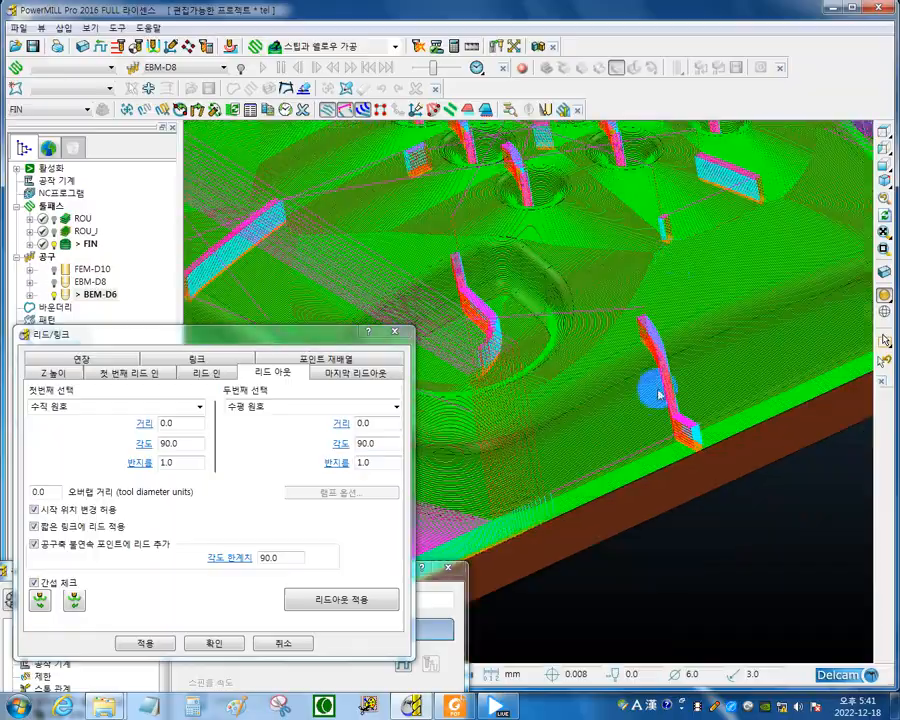
Examine the arc leads between passes along the outer side wall, on the upper face and in the round button holes.
{"action": "scroll", "coordinate": [693, 426], "scroll_direction": "up", "scroll_amount": 8}
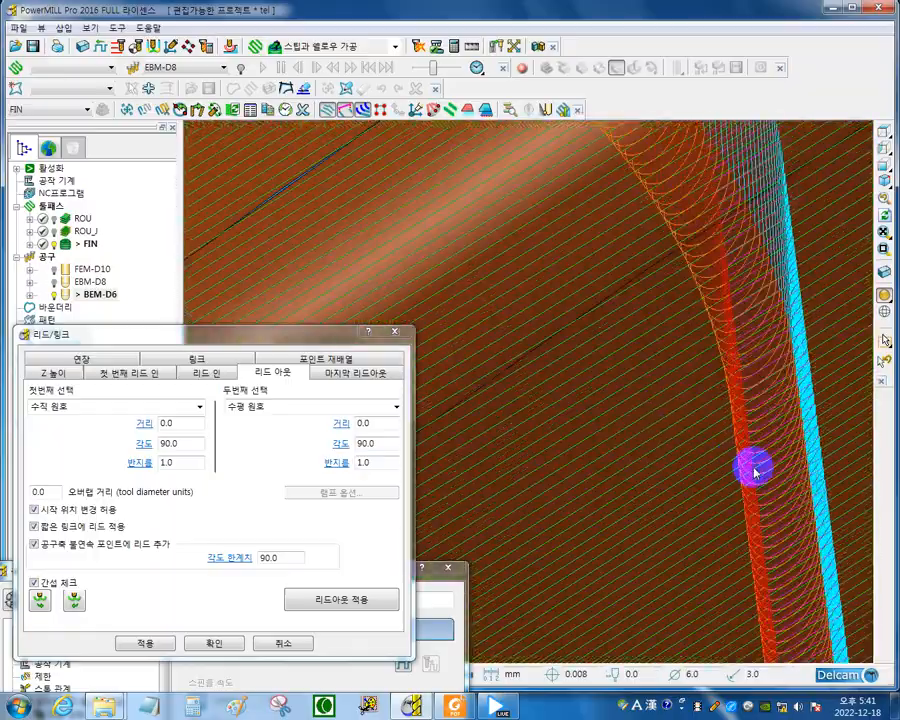
{"action": "scroll", "coordinate": [808, 414], "scroll_direction": "down", "scroll_amount": 6}
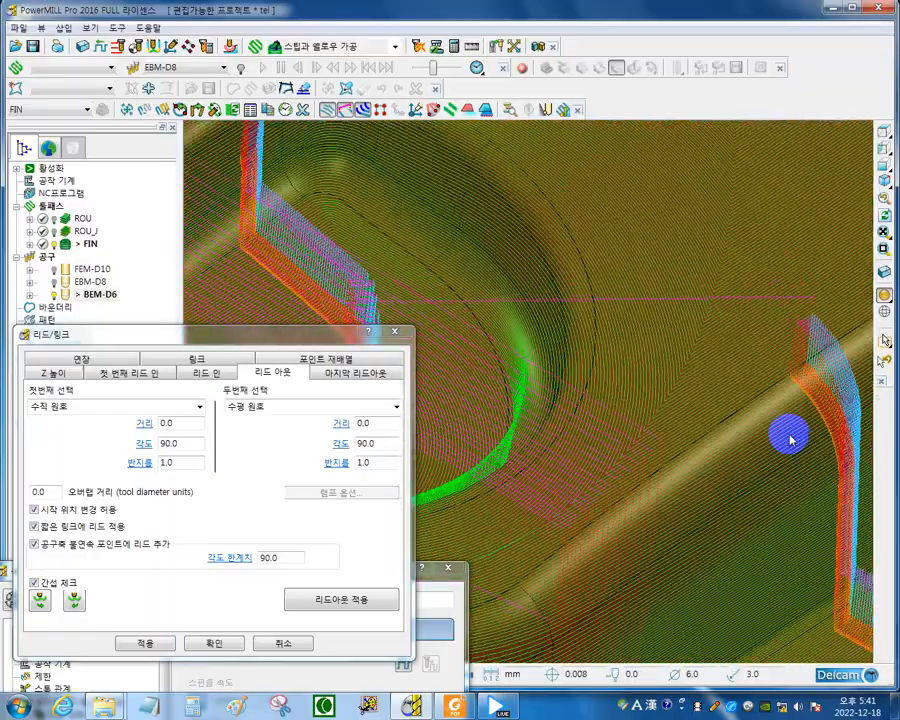
{"action": "scroll", "coordinate": [790, 438], "scroll_direction": "up", "scroll_amount": 10}
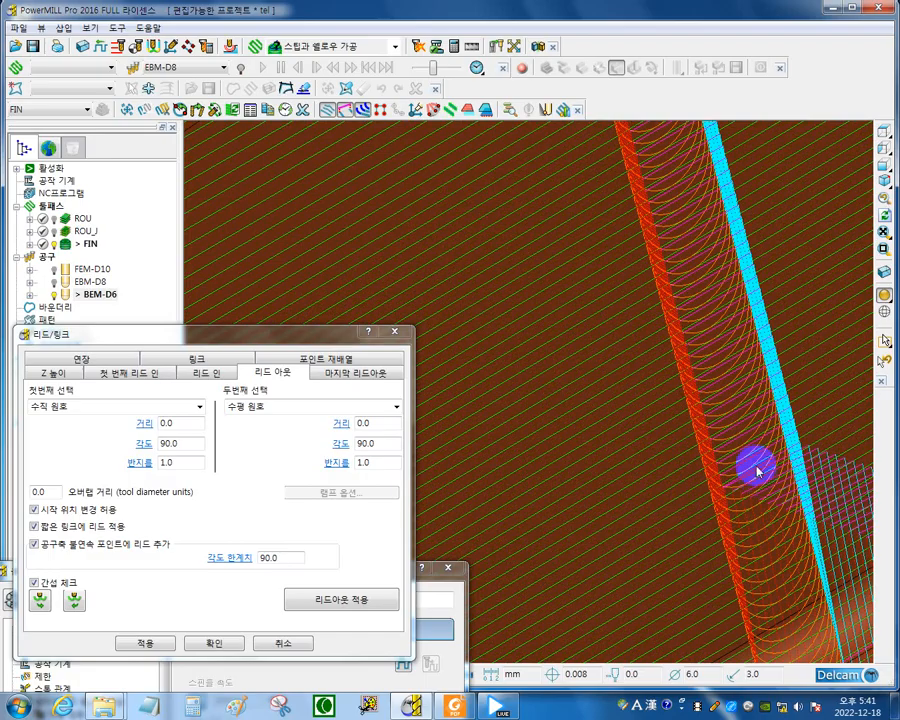
{"action": "scroll", "coordinate": [757, 470], "scroll_direction": "down", "scroll_amount": 5}
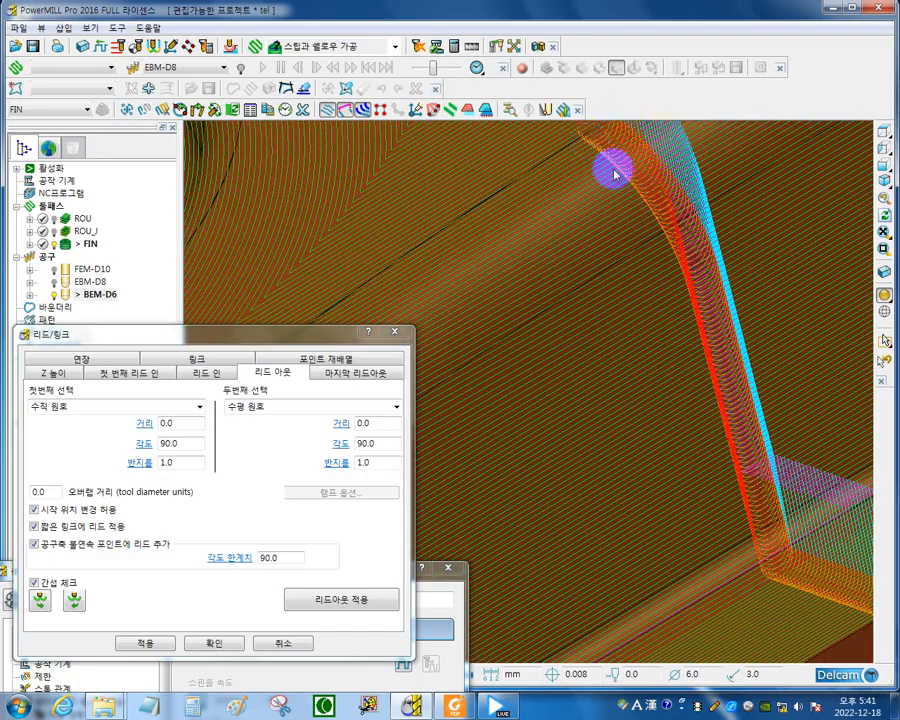
{"action": "scroll", "coordinate": [750, 400], "scroll_direction": "down", "scroll_amount": 5}
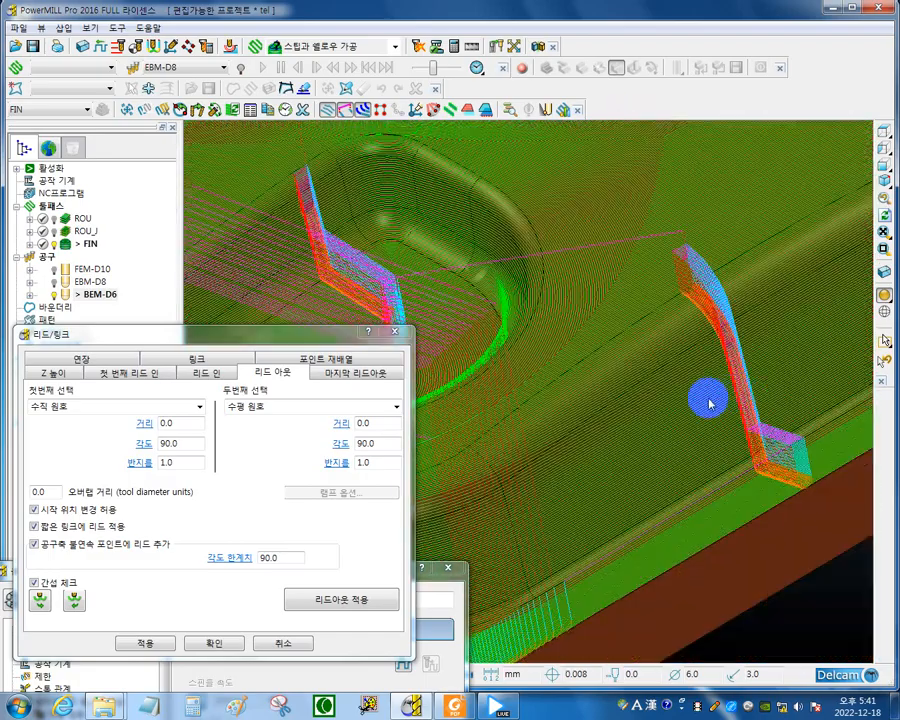
{"action": "scroll", "coordinate": [708, 402], "scroll_direction": "down", "scroll_amount": 5}
{"action": "scroll", "coordinate": [752, 390], "scroll_direction": "up", "scroll_amount": 5}
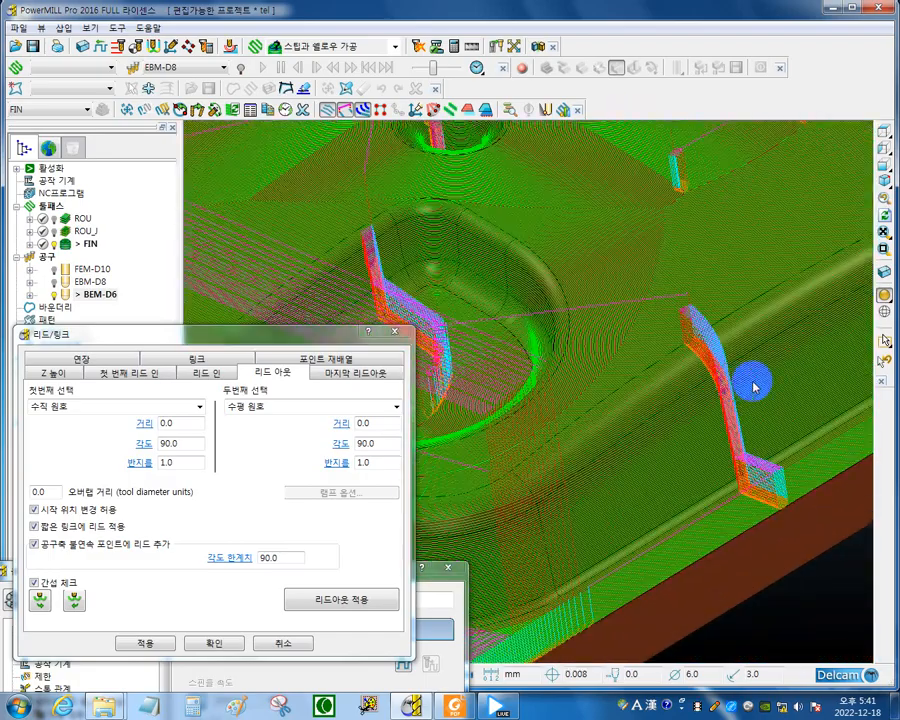
{"action": "scroll", "coordinate": [755, 387], "scroll_direction": "up", "scroll_amount": 5}
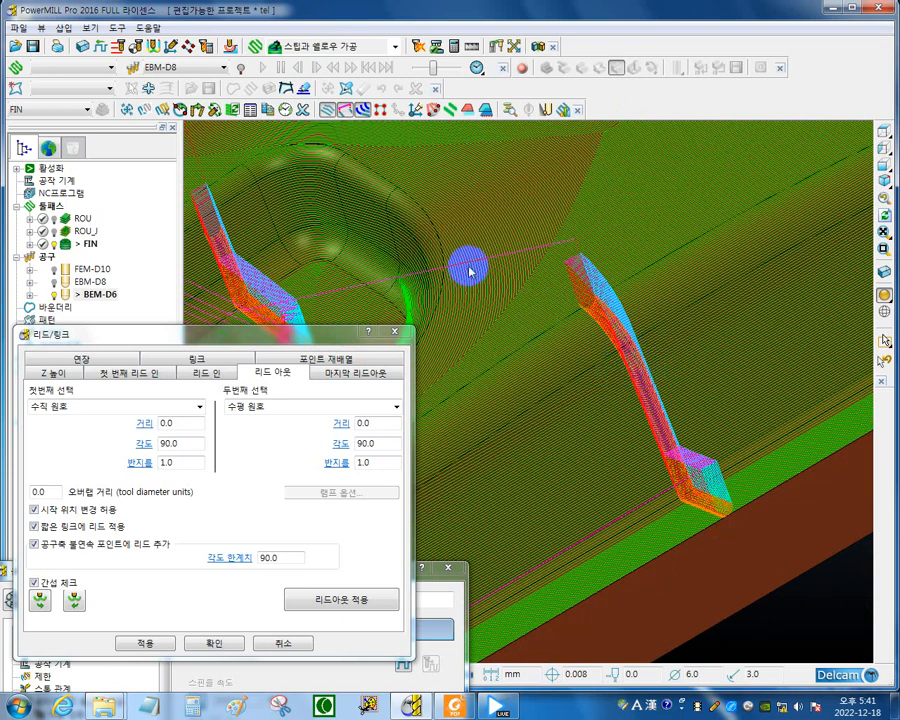
{"action": "scroll", "coordinate": [493, 261], "scroll_direction": "down", "scroll_amount": 5}
{"action": "middle_click_drag", "start_coordinate": [493, 261], "coordinate": [427, 629], "text": "shift"}
{"action": "scroll", "coordinate": [685, 346], "scroll_direction": "up", "scroll_amount": 5}
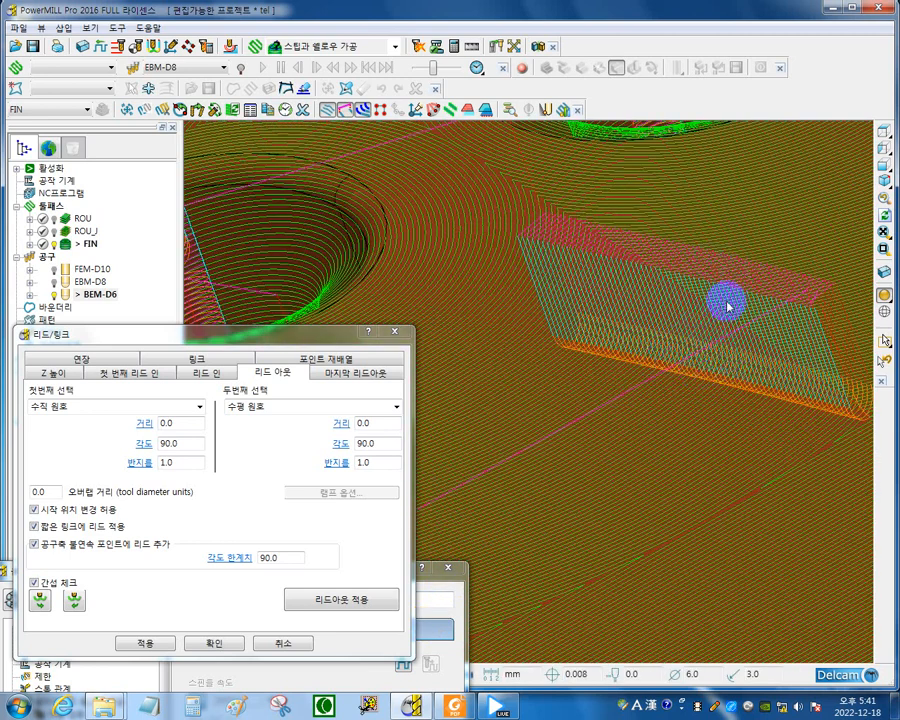
{"action": "scroll", "coordinate": [698, 420], "scroll_direction": "down", "scroll_amount": 2}
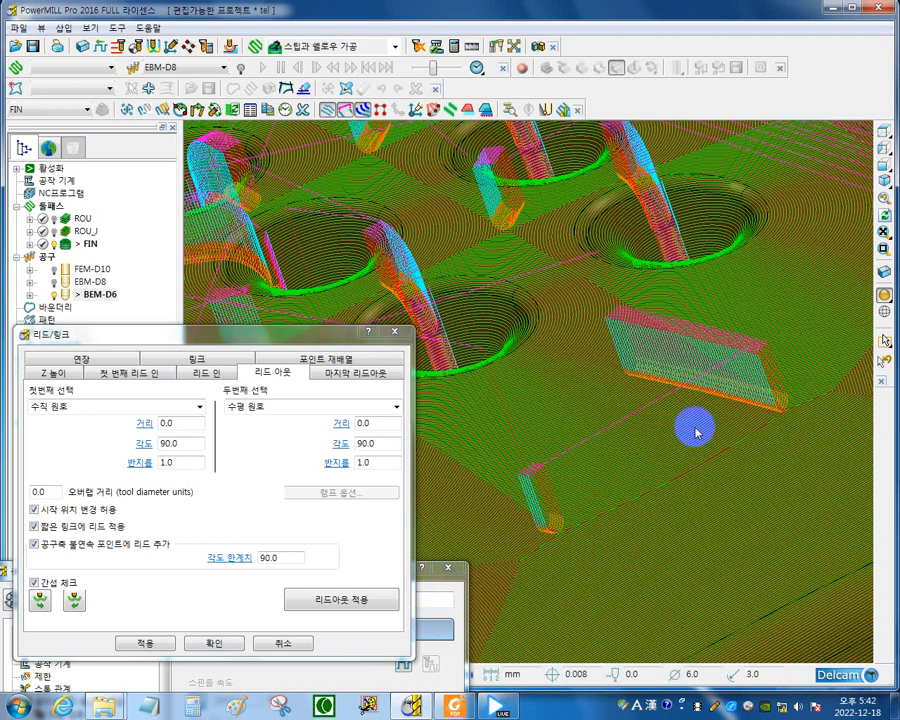
{"action": "scroll", "coordinate": [663, 443], "scroll_direction": "down", "scroll_amount": 4}
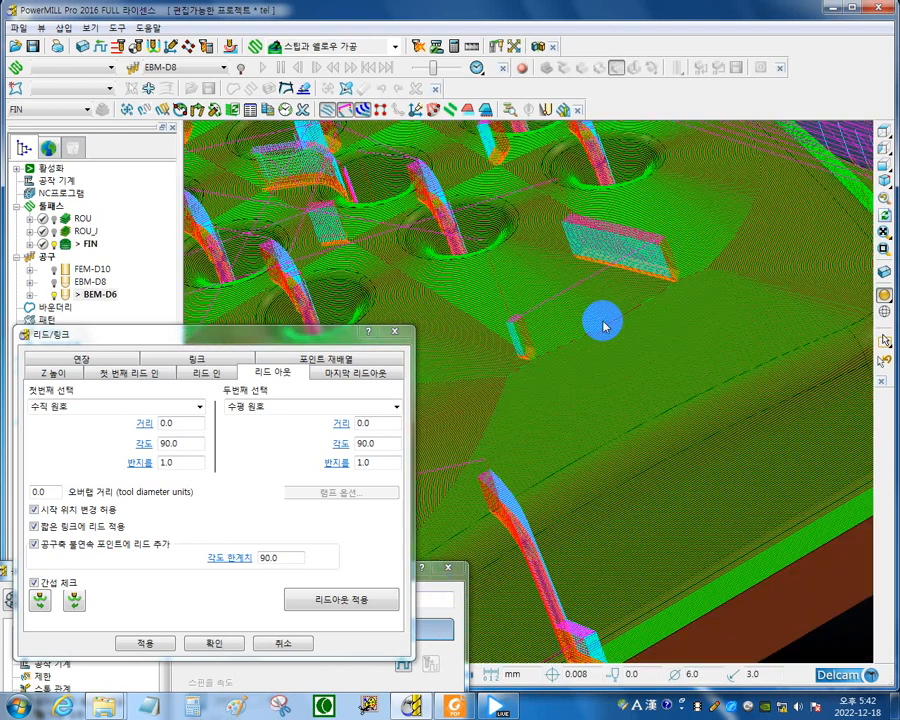
Set the short link type to circular arc (원 및 원호) and apply the links to toolpath FIN.
{"action": "left_click", "coordinate": [218, 362]}
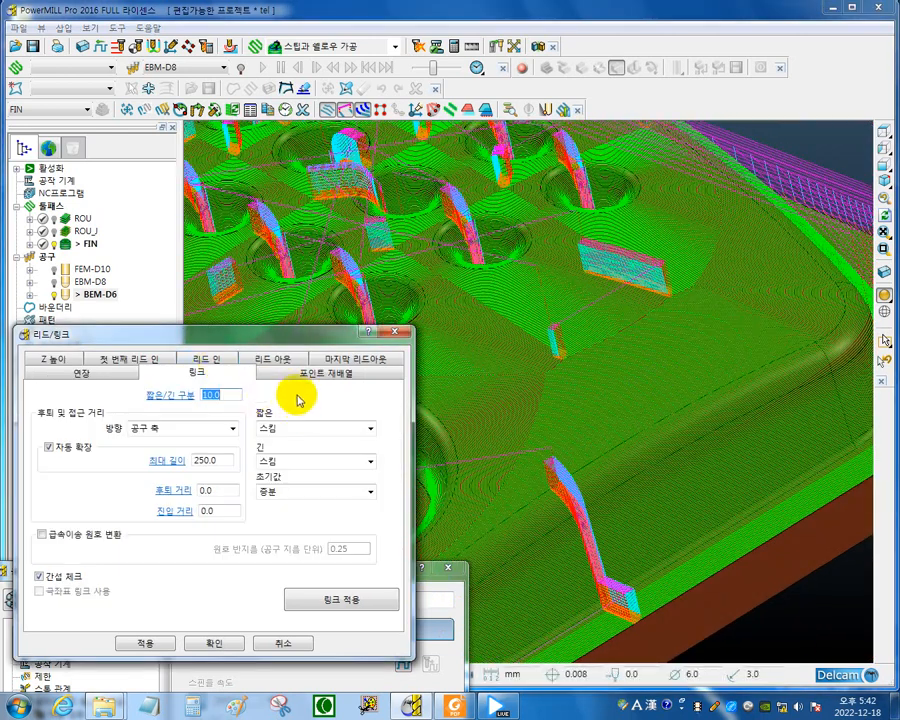
{"action": "left_click", "coordinate": [225, 398]}
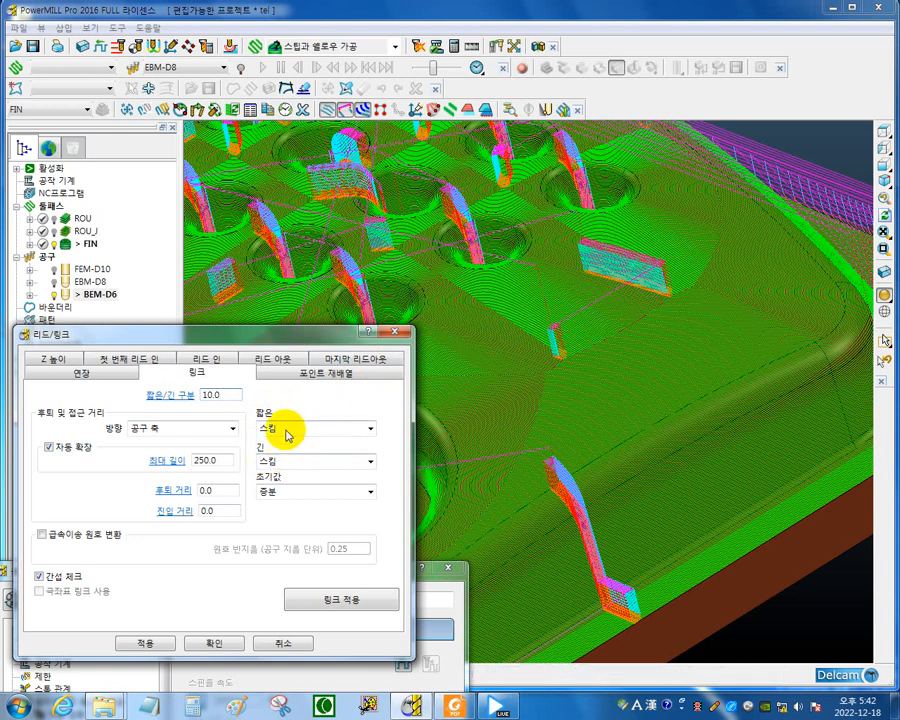
{"action": "middle_click_drag", "start_coordinate": [730, 277], "coordinate": [731, 278]}
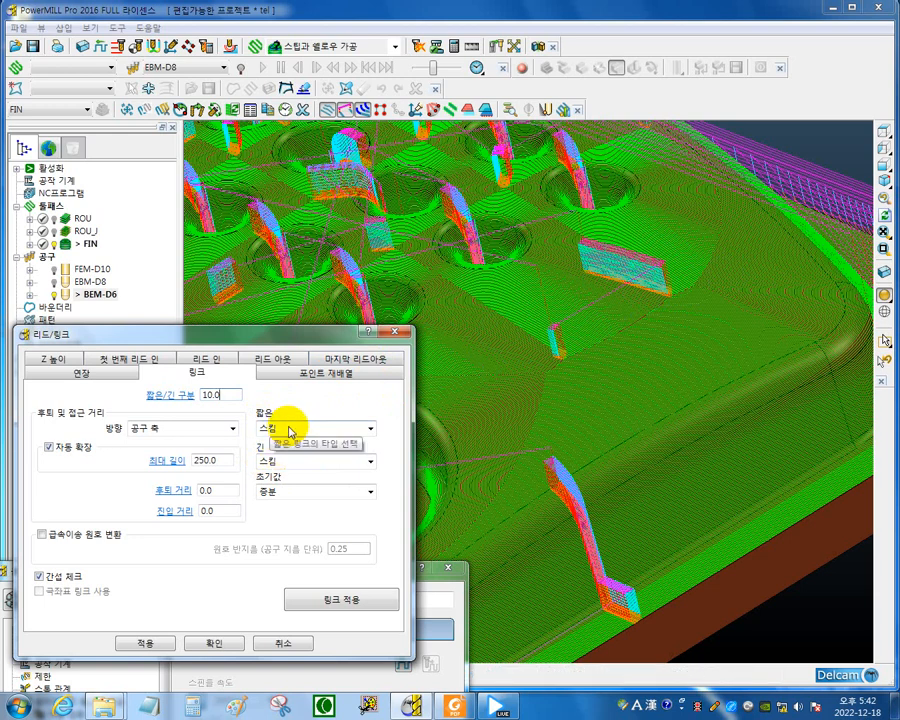
{"action": "left_click", "coordinate": [369, 428]}
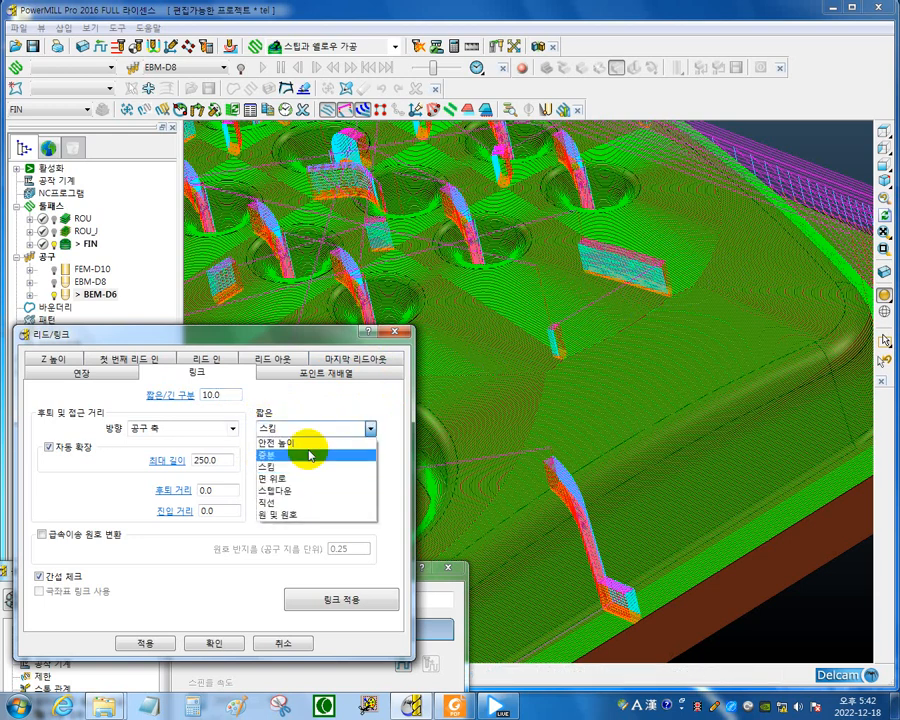
{"action": "left_click", "coordinate": [280, 516]}
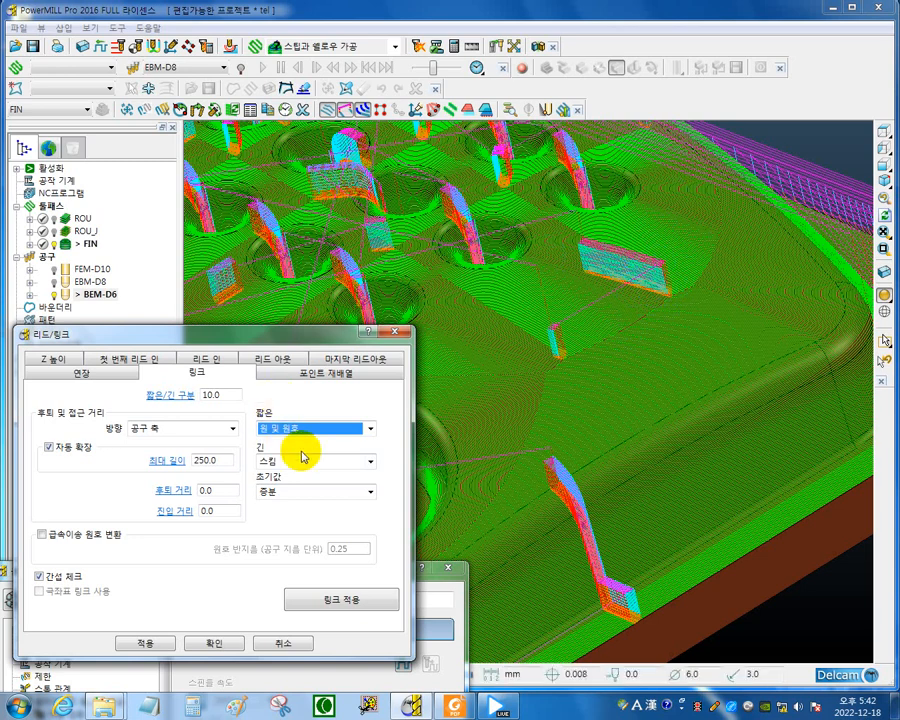
{"action": "left_click", "coordinate": [336, 605]}
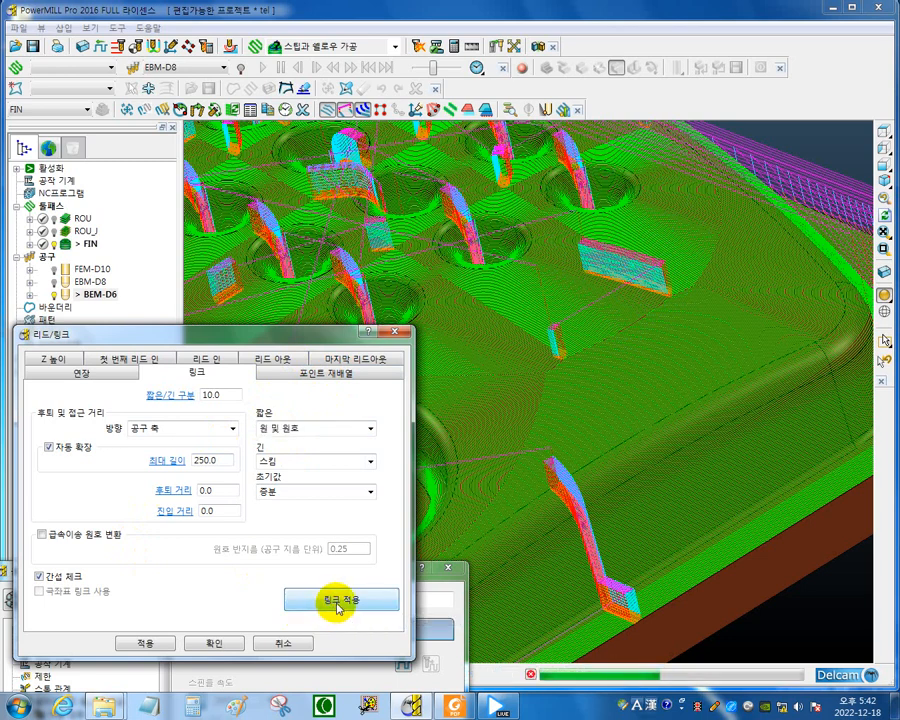
Examine the arc-shaped short links on the flat surface, outer side wall and button holes, and the long links across the whole part.
{"action": "middle_click_drag", "start_coordinate": [539, 428], "coordinate": [675, 275]}
{"action": "scroll", "coordinate": [675, 280], "scroll_direction": "up", "scroll_amount": 10}
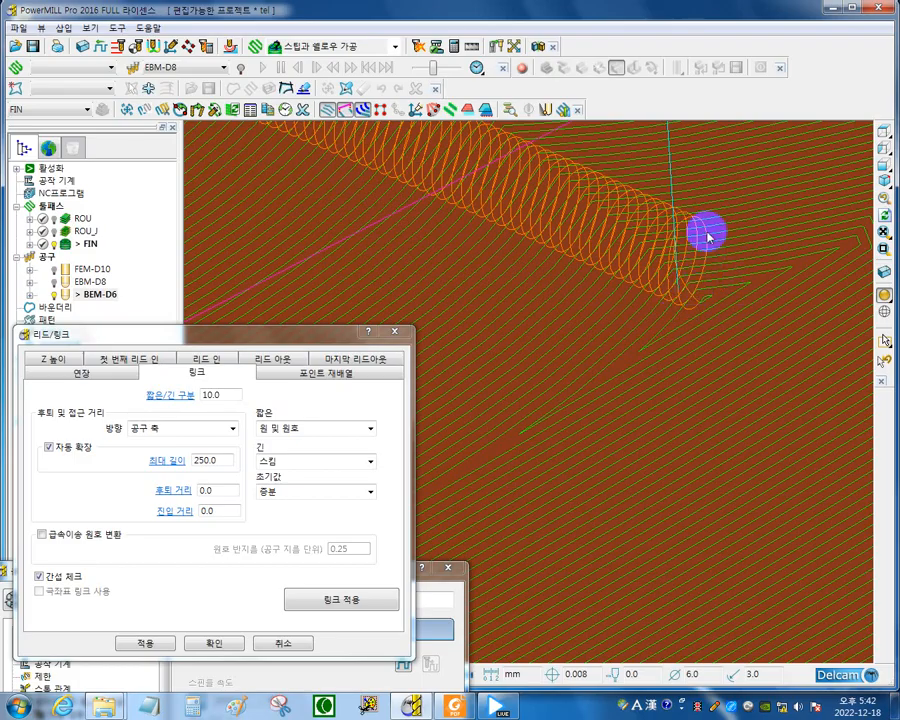
{"action": "scroll", "coordinate": [680, 420], "scroll_direction": "down", "scroll_amount": 10}
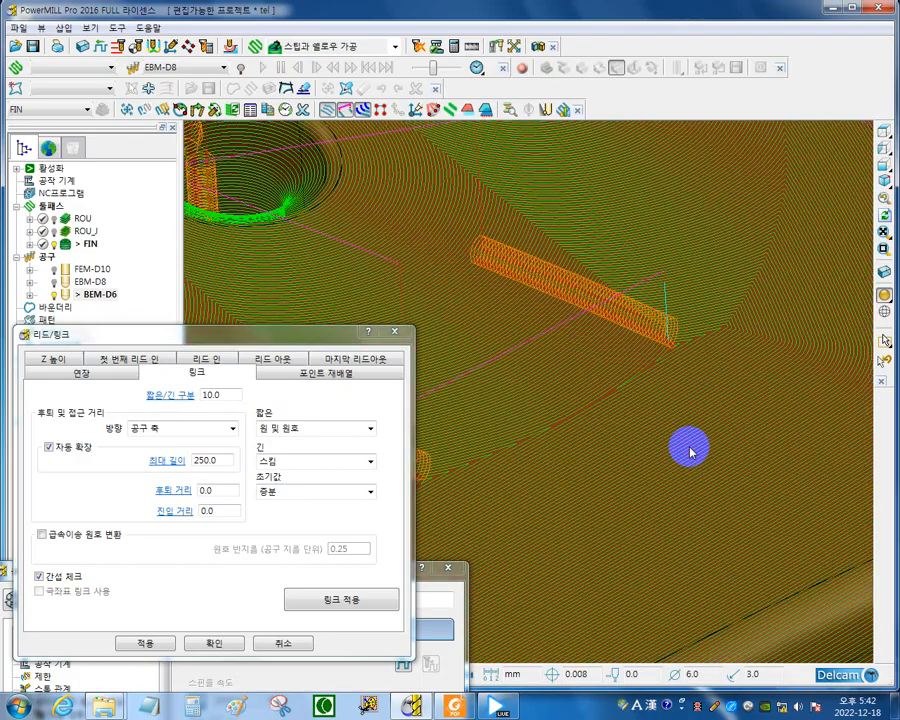
{"action": "scroll", "coordinate": [648, 557], "scroll_direction": "up", "scroll_amount": 10}
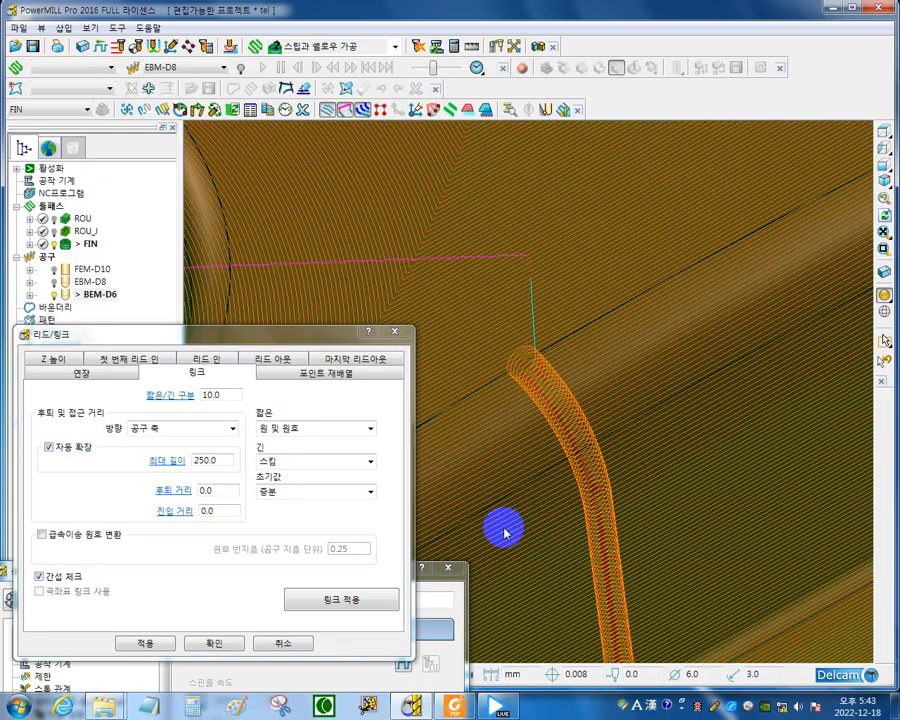
{"action": "scroll", "coordinate": [632, 408], "scroll_direction": "down", "scroll_amount": 5}
{"action": "scroll", "coordinate": [632, 408], "scroll_direction": "down", "scroll_amount": 5}
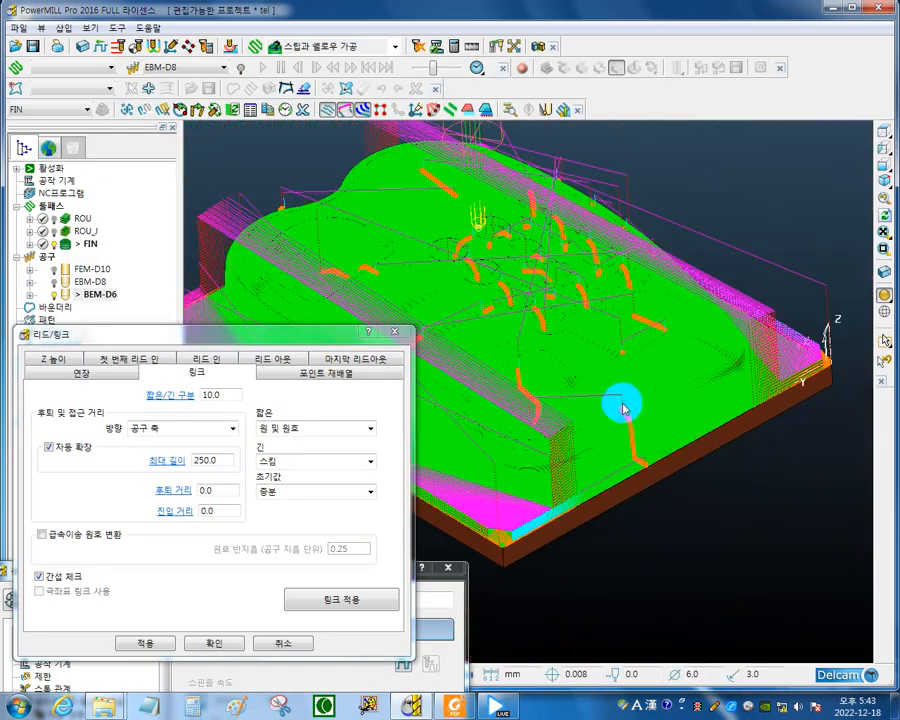
{"action": "scroll", "coordinate": [647, 372], "scroll_direction": "up", "scroll_amount": 5}
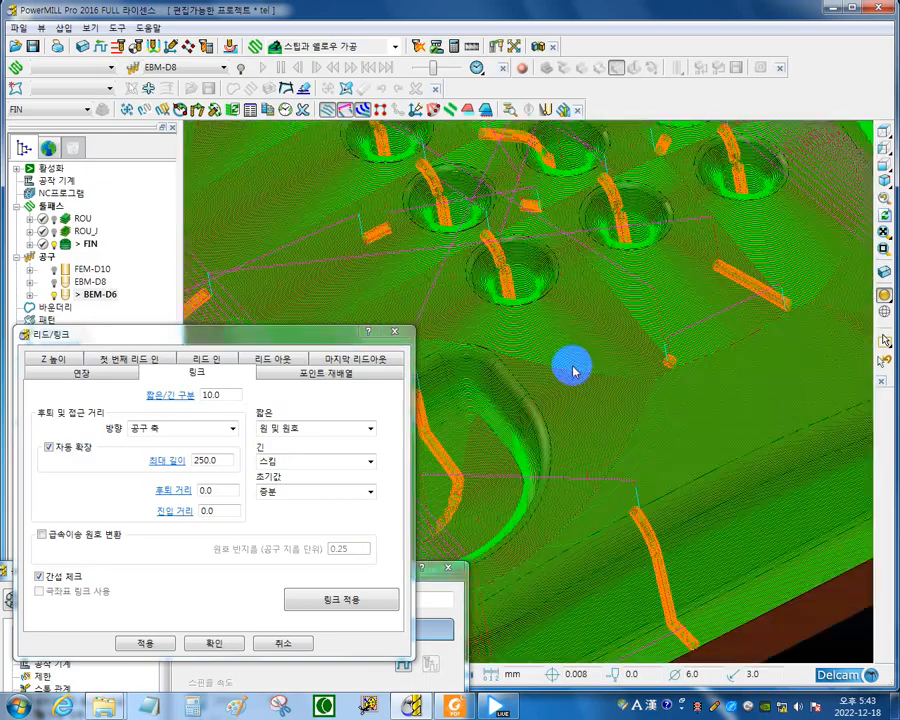
{"action": "scroll", "coordinate": [576, 371], "scroll_direction": "down", "scroll_amount": 5}
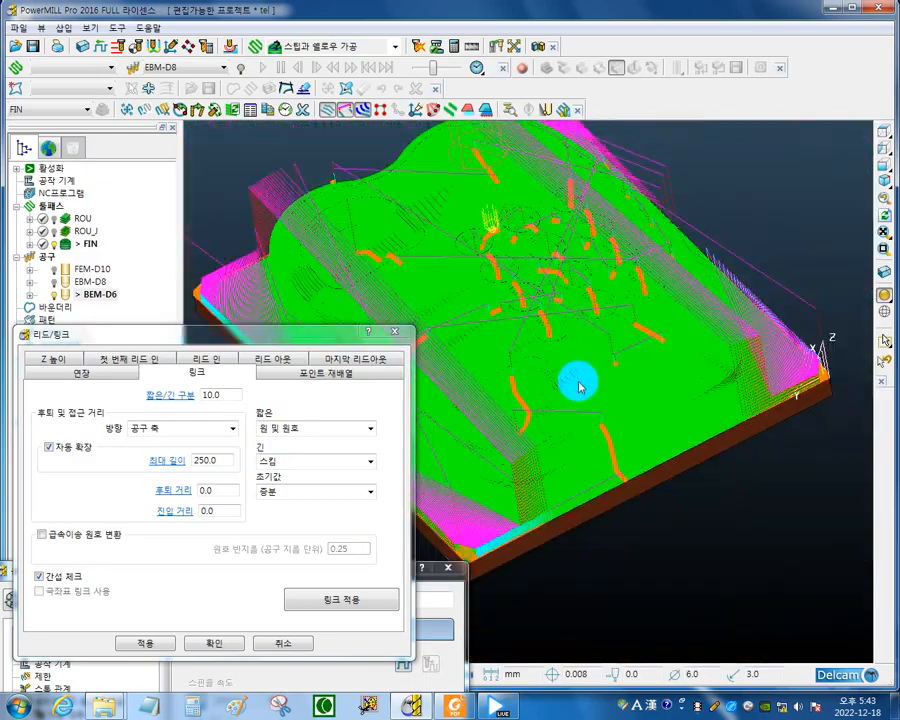
{"action": "middle_click_drag", "start_coordinate": [578, 385], "coordinate": [620, 360]}
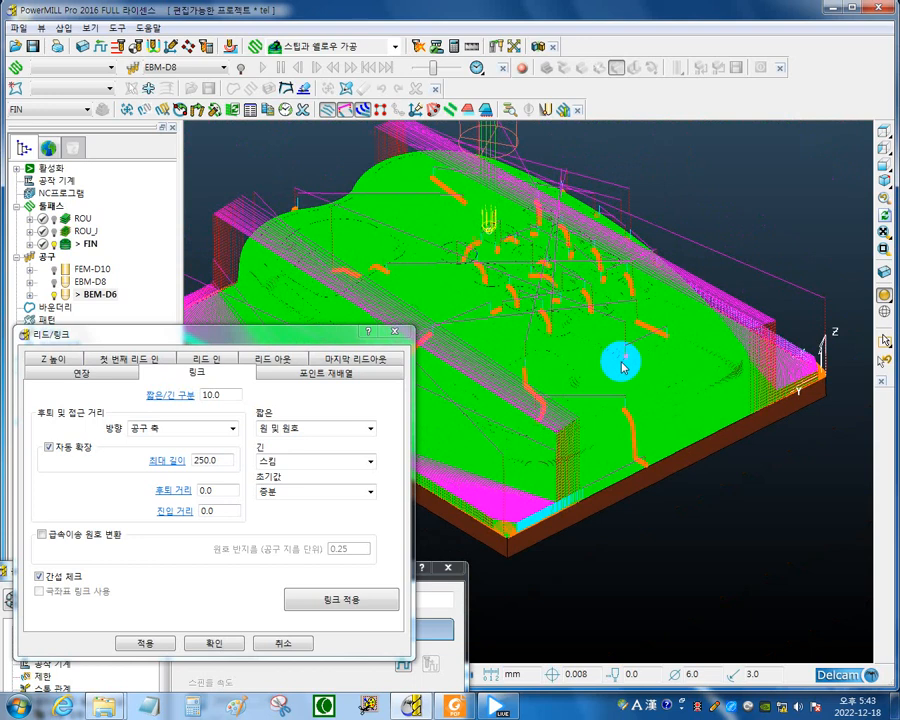
{"action": "middle_click_drag", "start_coordinate": [737, 385], "coordinate": [603, 416]}
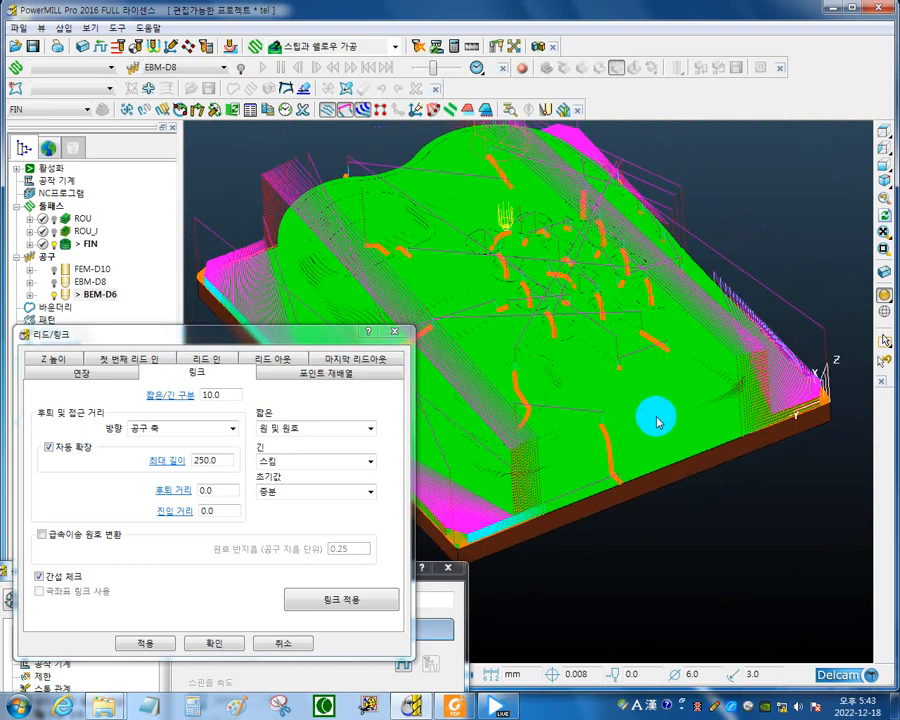
{"action": "middle_click_drag", "start_coordinate": [657, 421], "coordinate": [633, 421]}
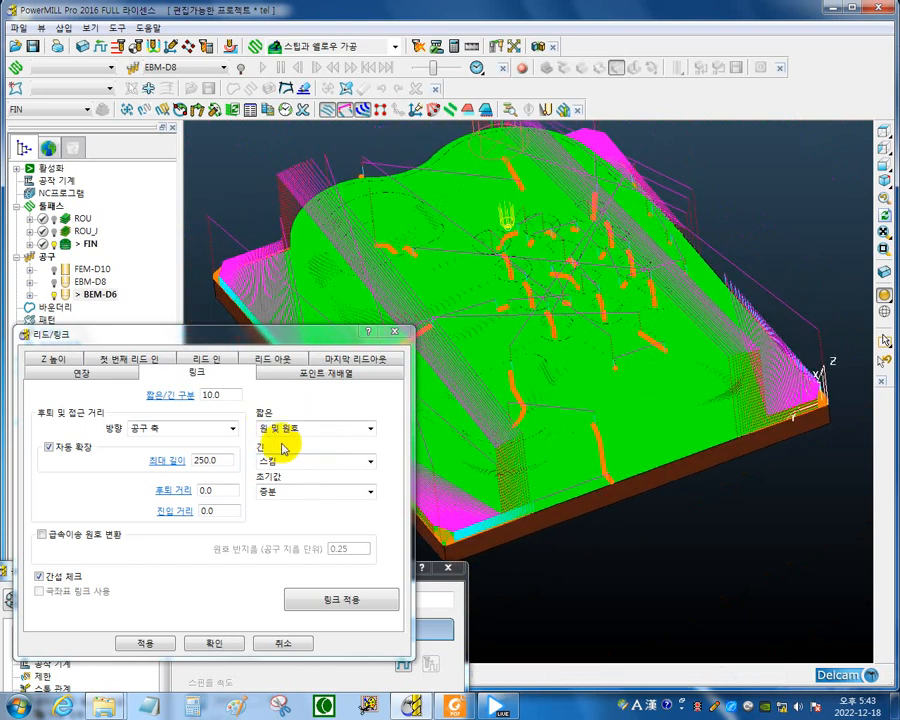
{"action": "middle_click_drag", "start_coordinate": [504, 413], "coordinate": [605, 400]}
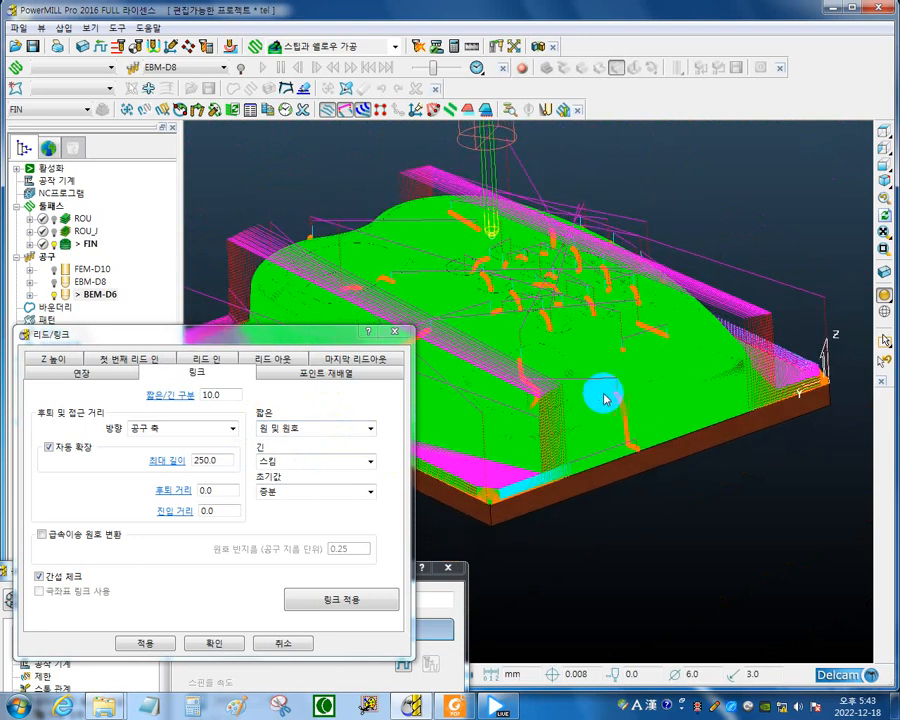
{"action": "middle_click_drag", "start_coordinate": [571, 478], "coordinate": [496, 476]}
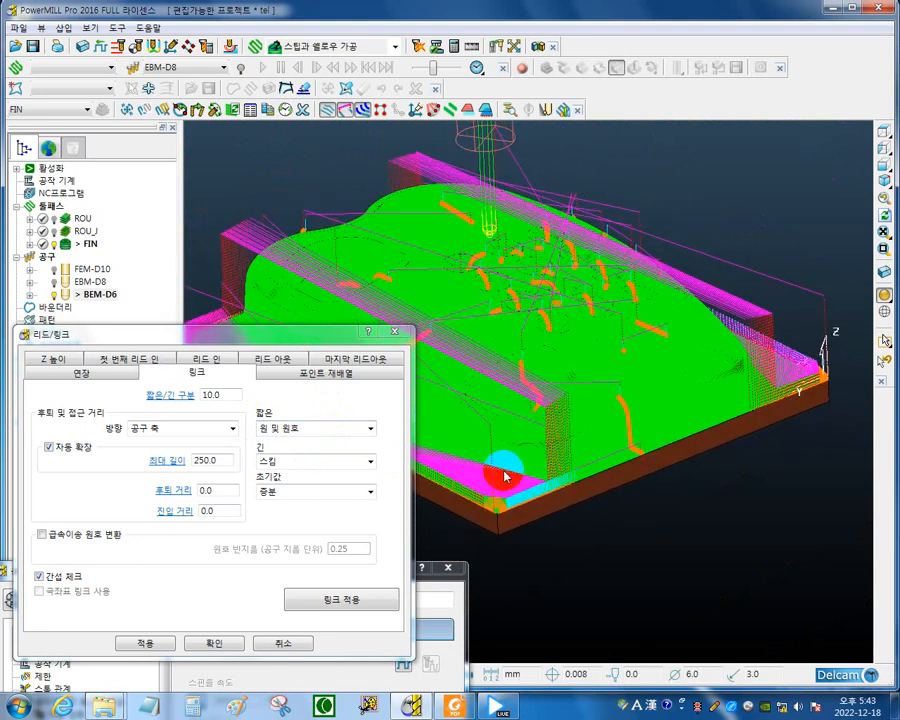
Accept the lead and link settings and close the optimised constant Z dialog of toolpath FIN.
{"action": "left_click_drag", "start_coordinate": [320, 340], "coordinate": [474, 257]}
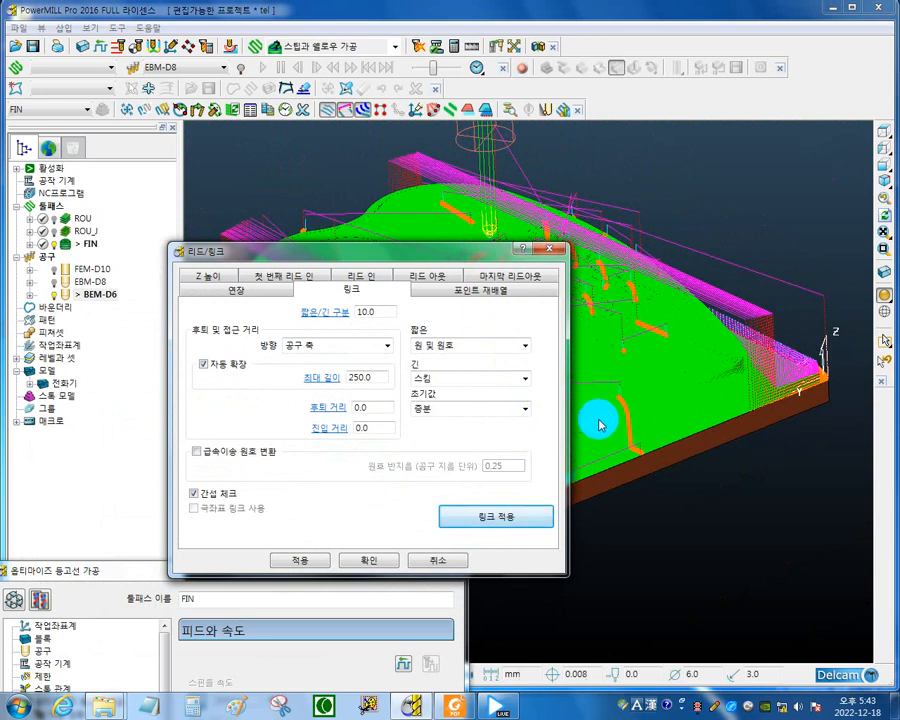
{"action": "left_click", "coordinate": [361, 563]}
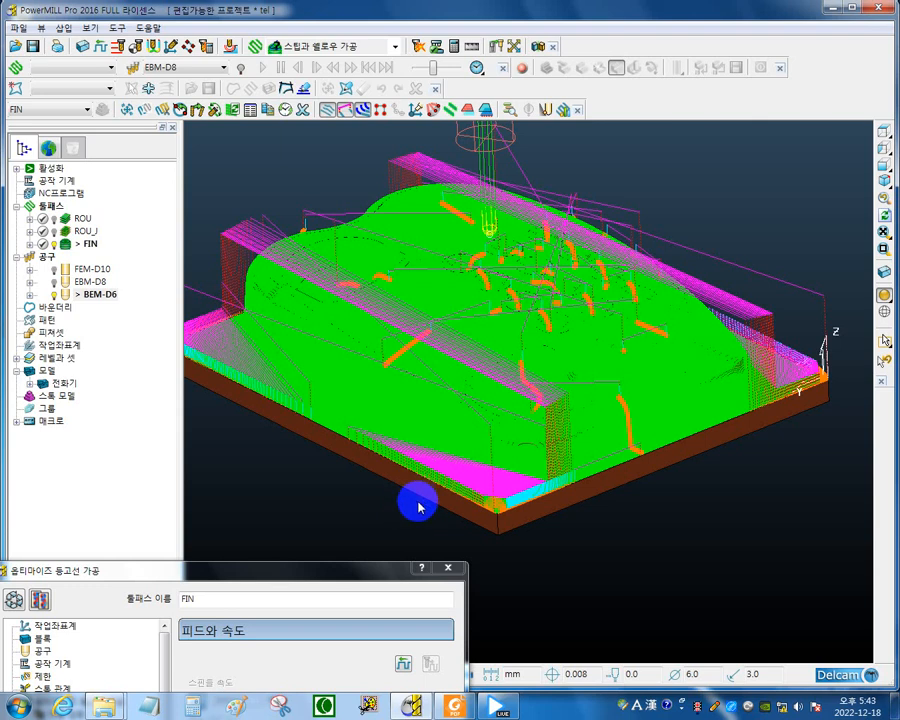
{"action": "left_click_drag", "start_coordinate": [392, 572], "coordinate": [470, 224]}
{"action": "left_click", "coordinate": [424, 645]}
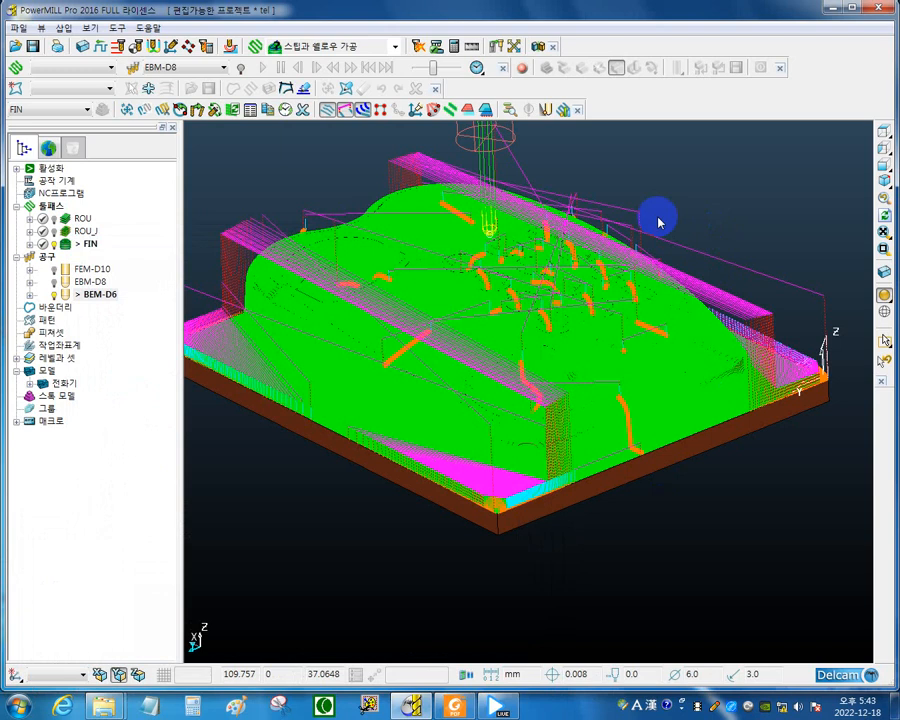
Show the whole part in an isometric view and turn on the ViewMill stock simulation with the solid block.
{"action": "key", "text": "ctrl+1"}
{"action": "scroll", "coordinate": [510, 492], "scroll_direction": "up", "scroll_amount": 5}
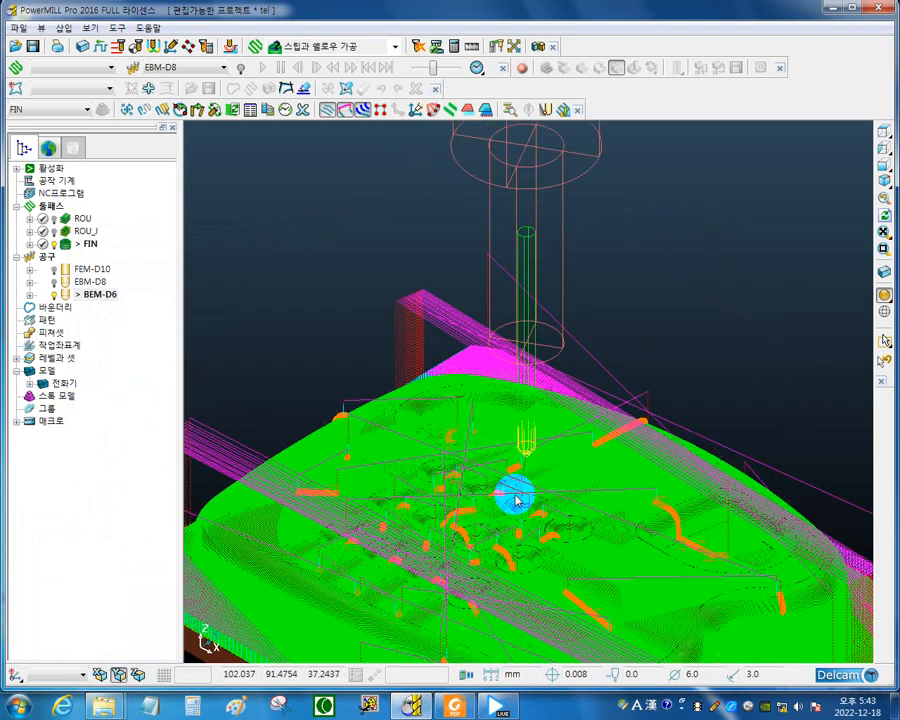
{"action": "scroll", "coordinate": [551, 487], "scroll_direction": "down", "scroll_amount": 3}
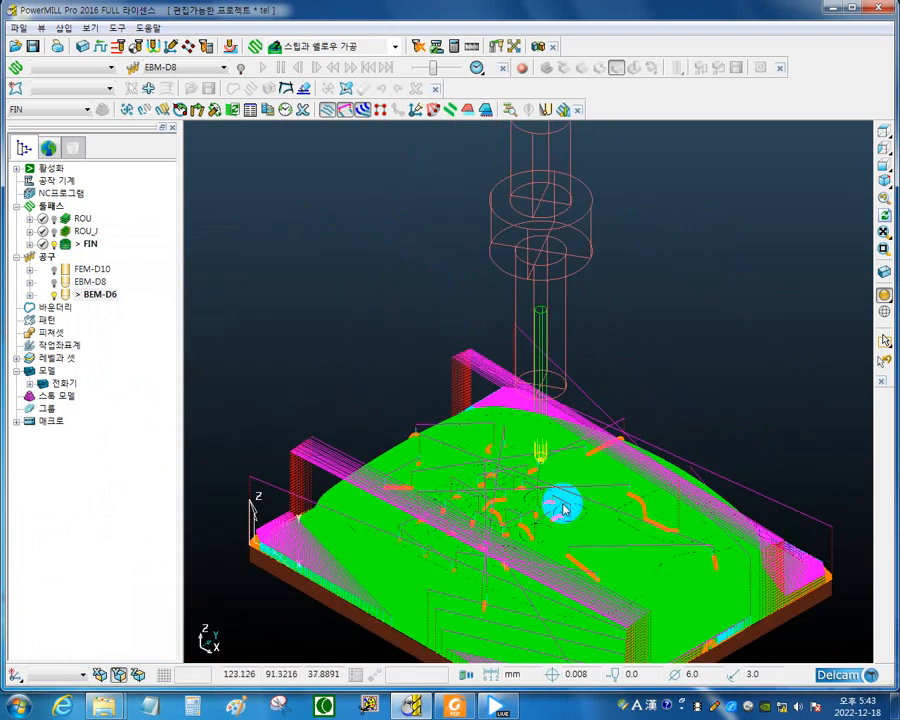
{"action": "middle_click_drag", "start_coordinate": [556, 492], "coordinate": [579, 376], "text": "shift"}
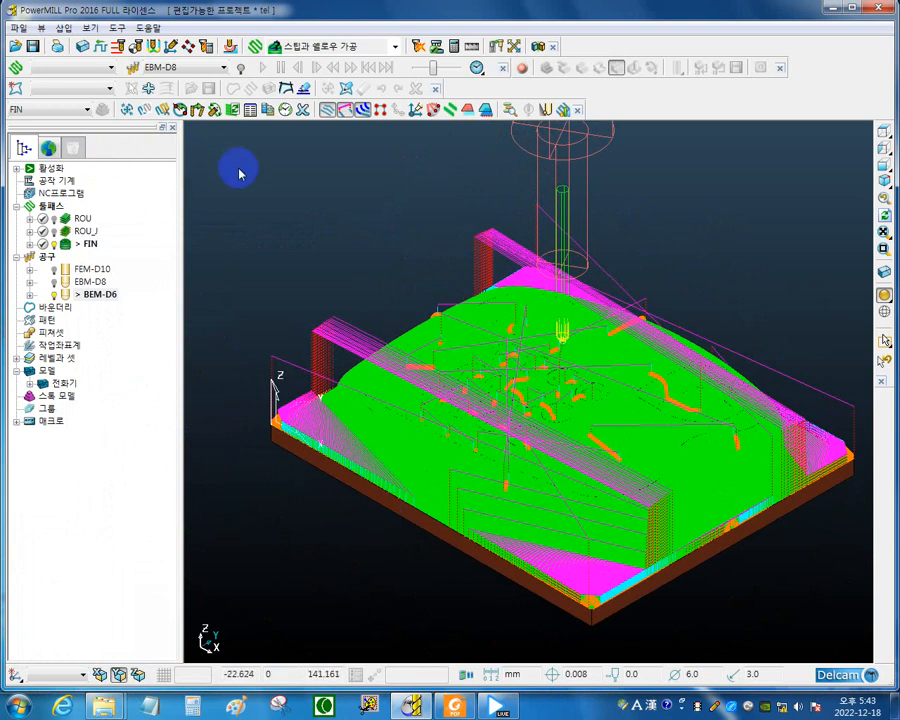
{"action": "left_click", "coordinate": [521, 69]}
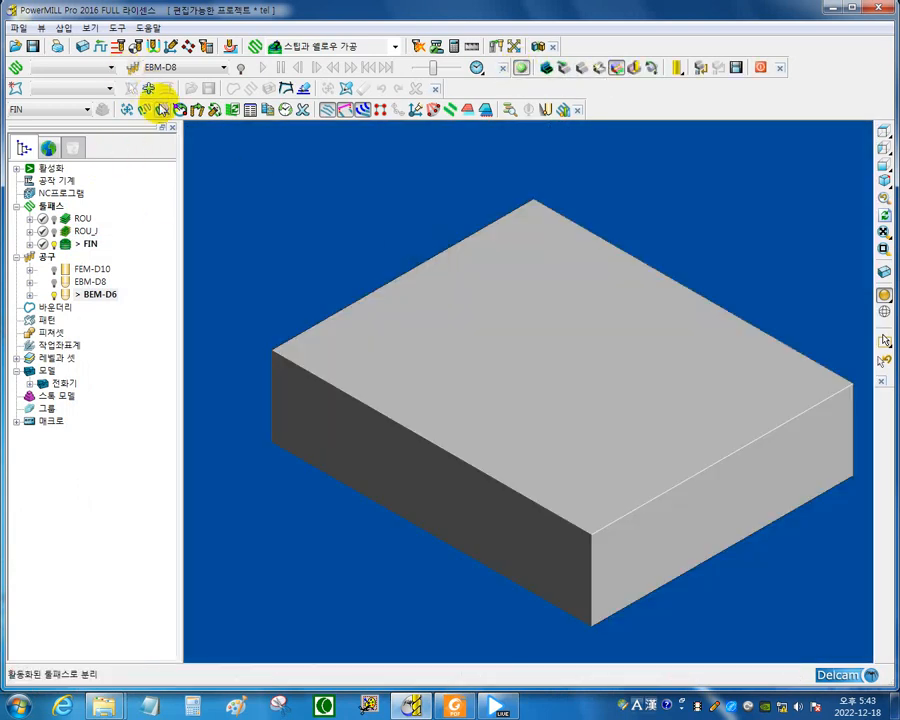
Simulate the roughing toolpath ROU on the block at the maximum playback speed.
{"action": "left_click", "coordinate": [112, 69]}
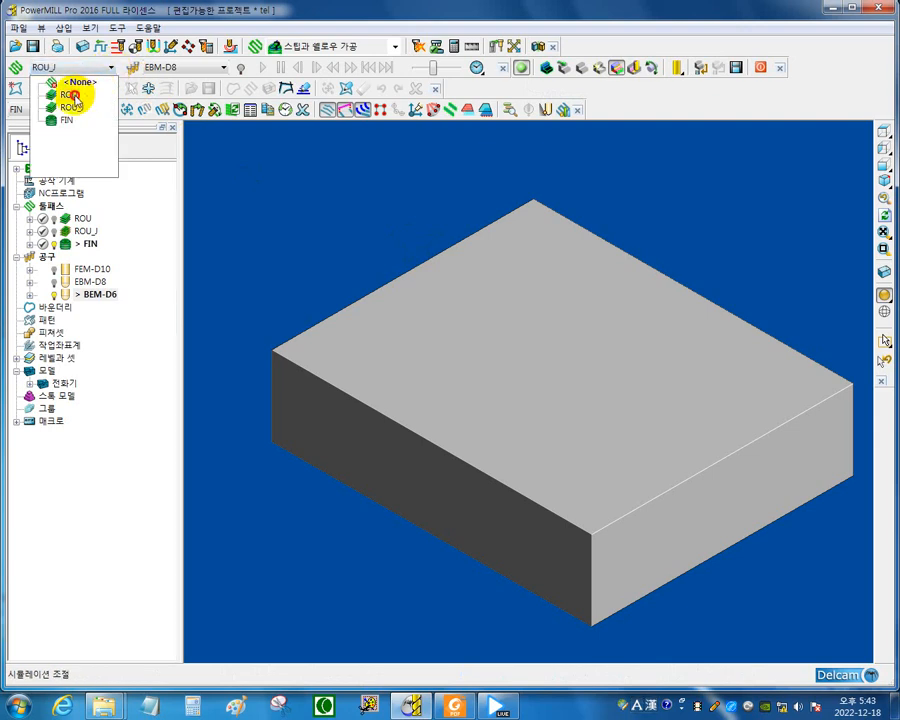
{"action": "left_click", "coordinate": [73, 96]}
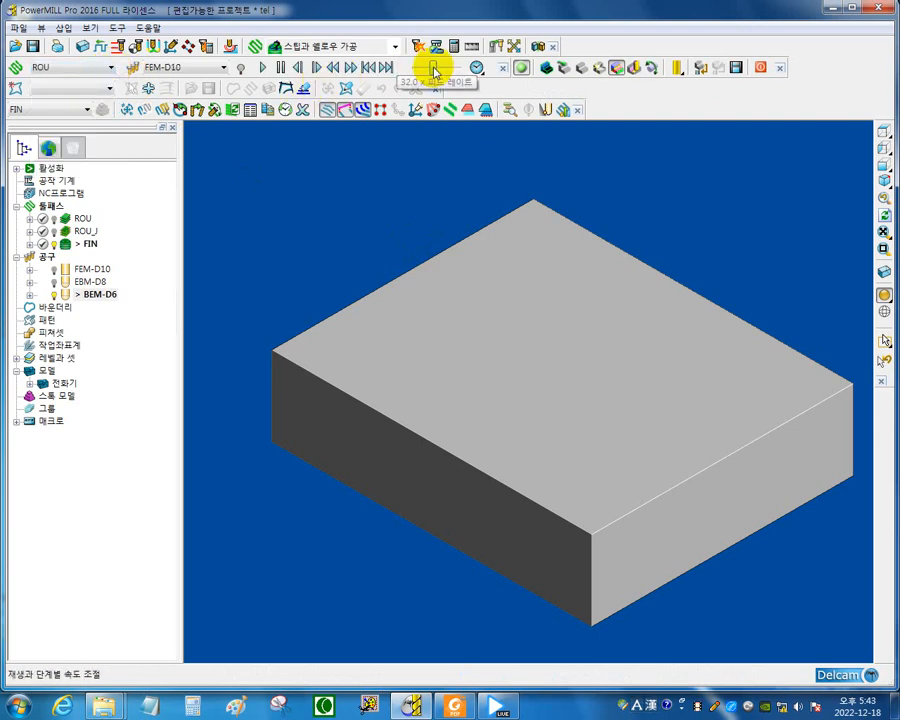
{"action": "left_click_drag", "start_coordinate": [434, 70], "coordinate": [474, 66]}
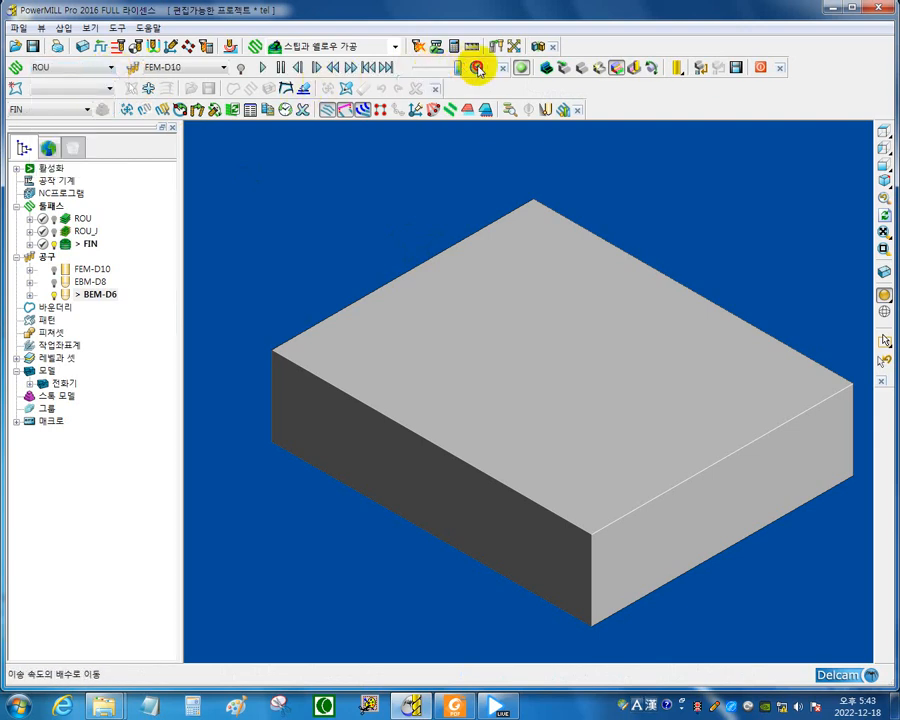
{"action": "left_click", "coordinate": [260, 68]}
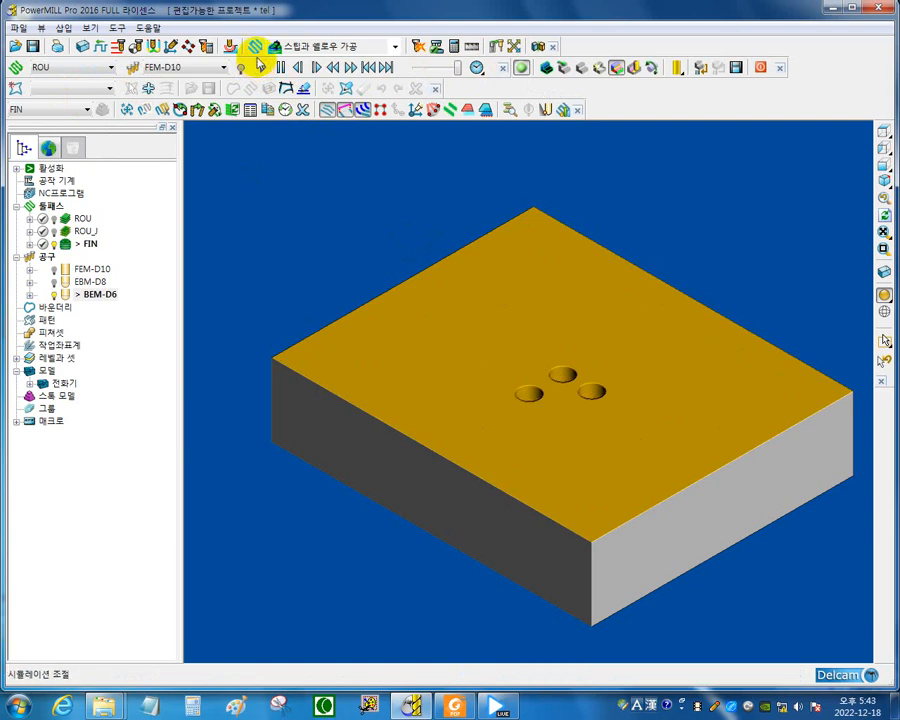
{"action": "left_click", "coordinate": [258, 64]}
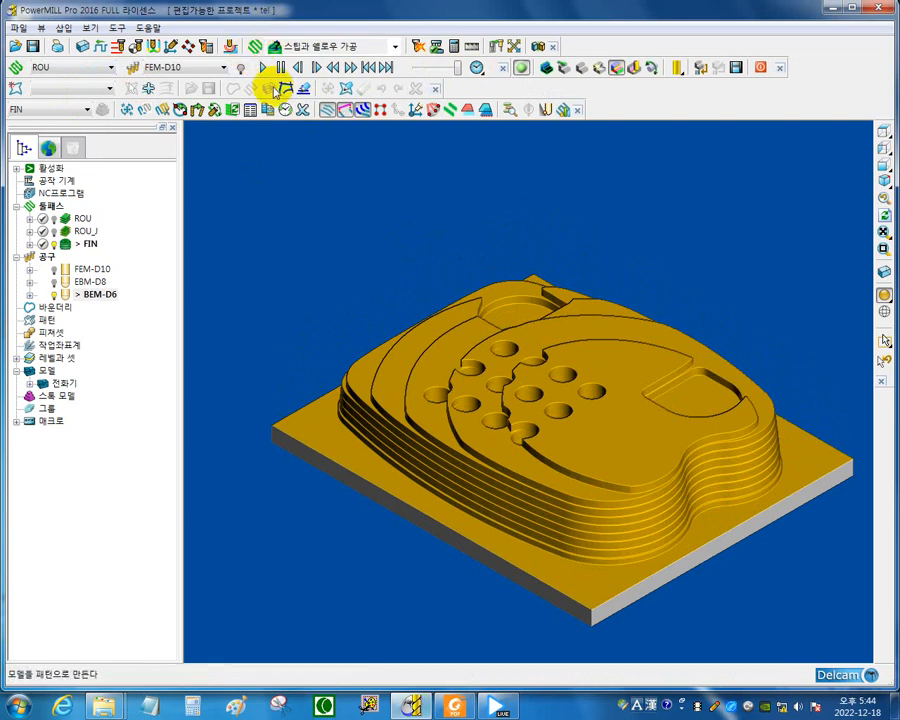
Simulate toolpath ROU_J with tool EBM-D8 on the roughed stock.
{"action": "left_click", "coordinate": [112, 68]}
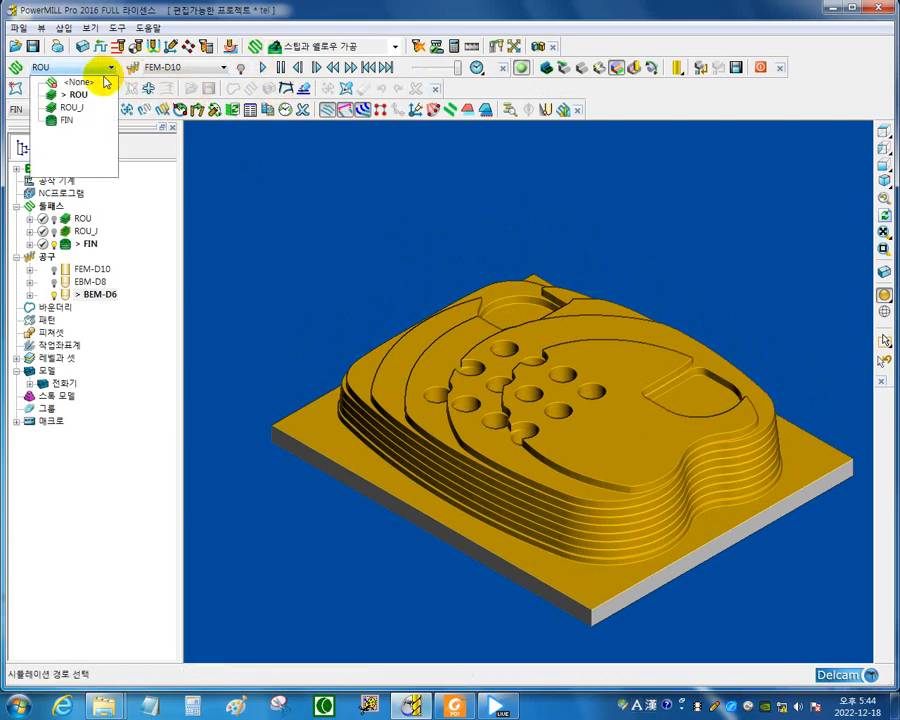
{"action": "left_click", "coordinate": [72, 112]}
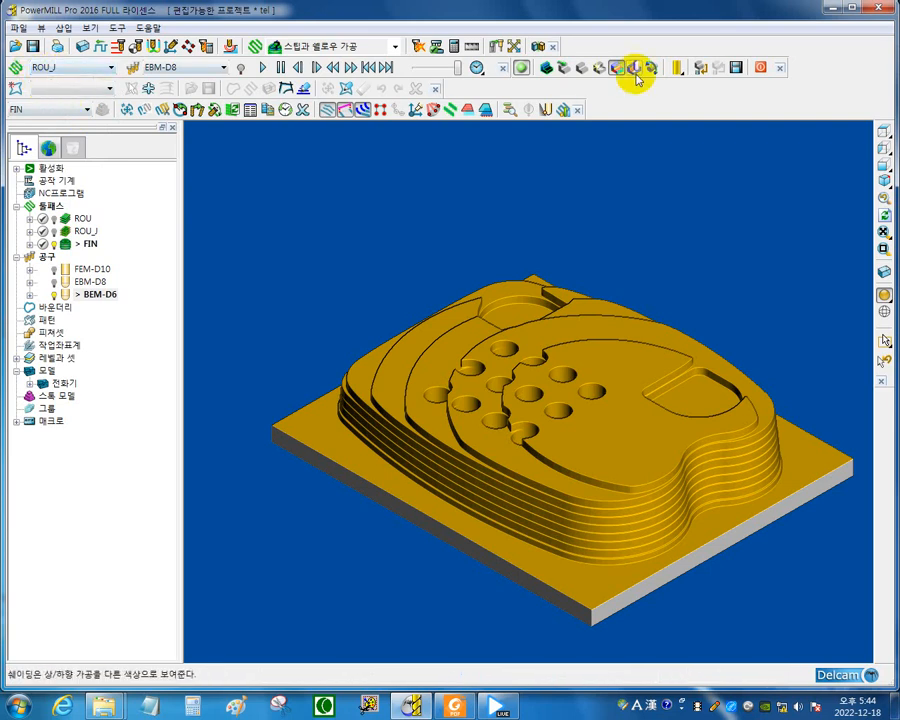
{"action": "left_click", "coordinate": [262, 68]}
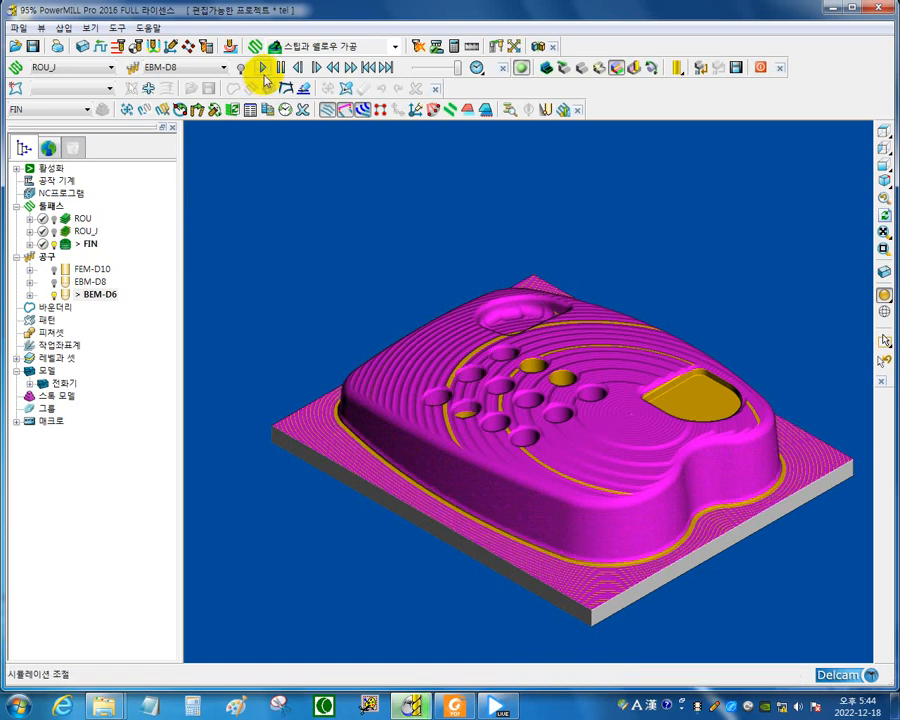
{"action": "left_click", "coordinate": [263, 68]}
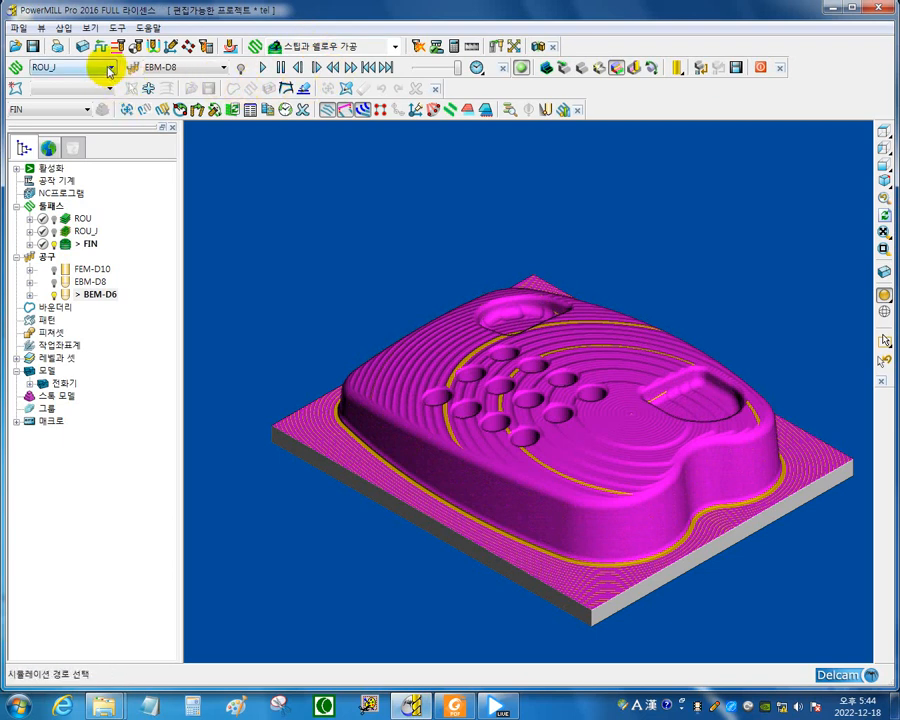
Start the stock simulation of finishing toolpath FIN with tool BEM-D6.
{"action": "left_click", "coordinate": [110, 67]}
{"action": "left_click", "coordinate": [67, 119]}
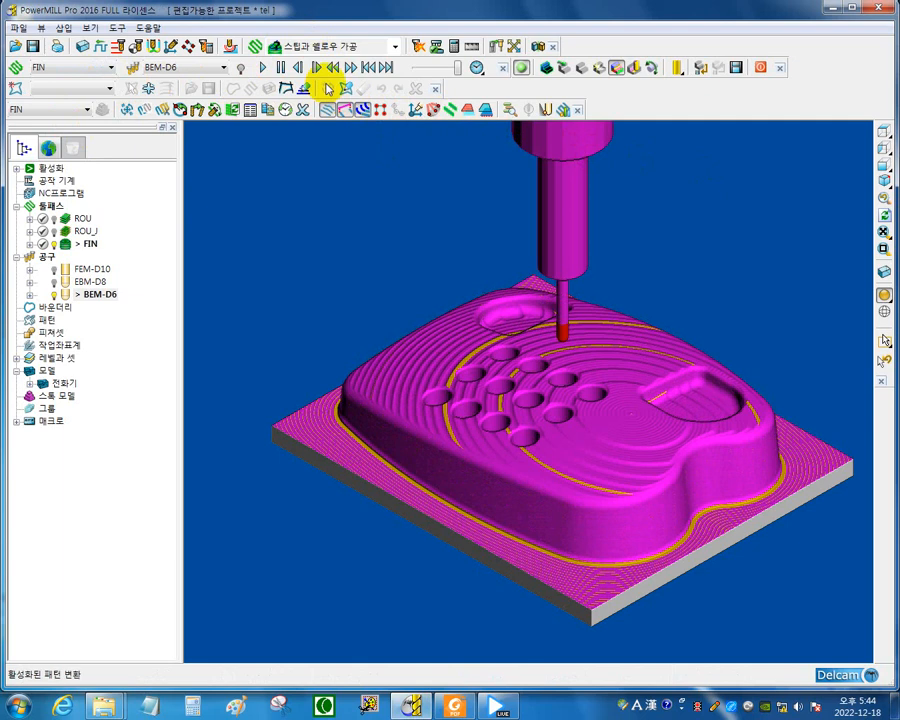
{"action": "left_click", "coordinate": [262, 68]}
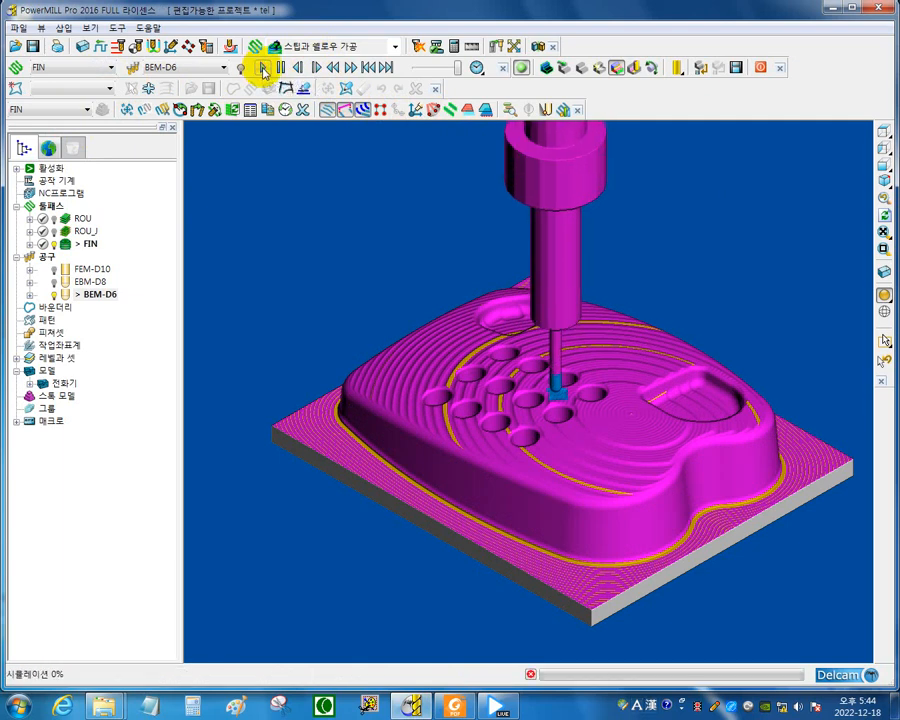
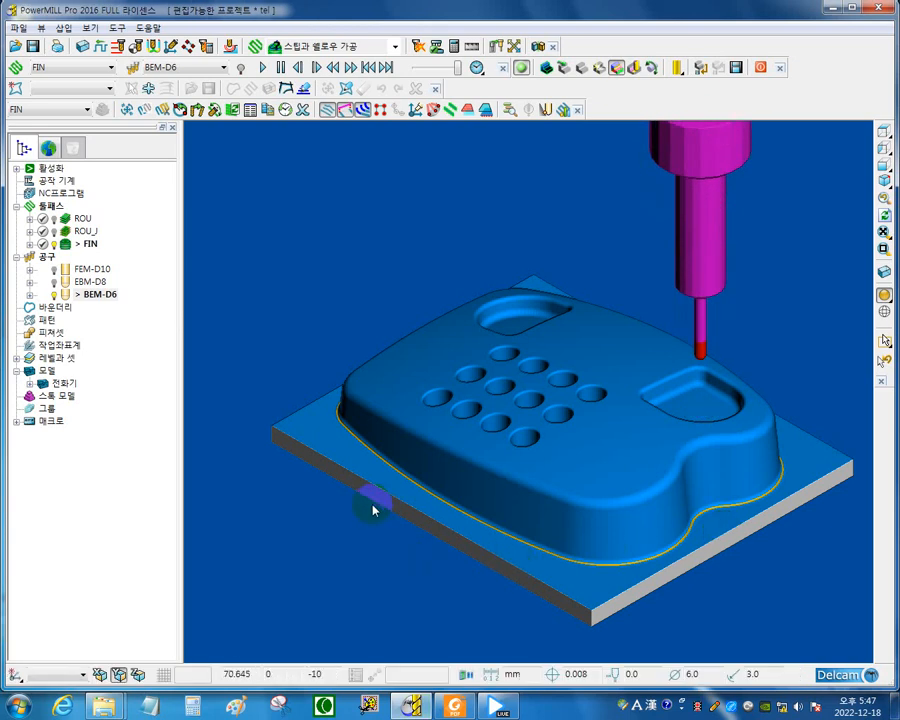
Annotate the R1 corner at the part's base and the R3 tool tip with the screen pen.
{"action": "key", "text": "F9"}
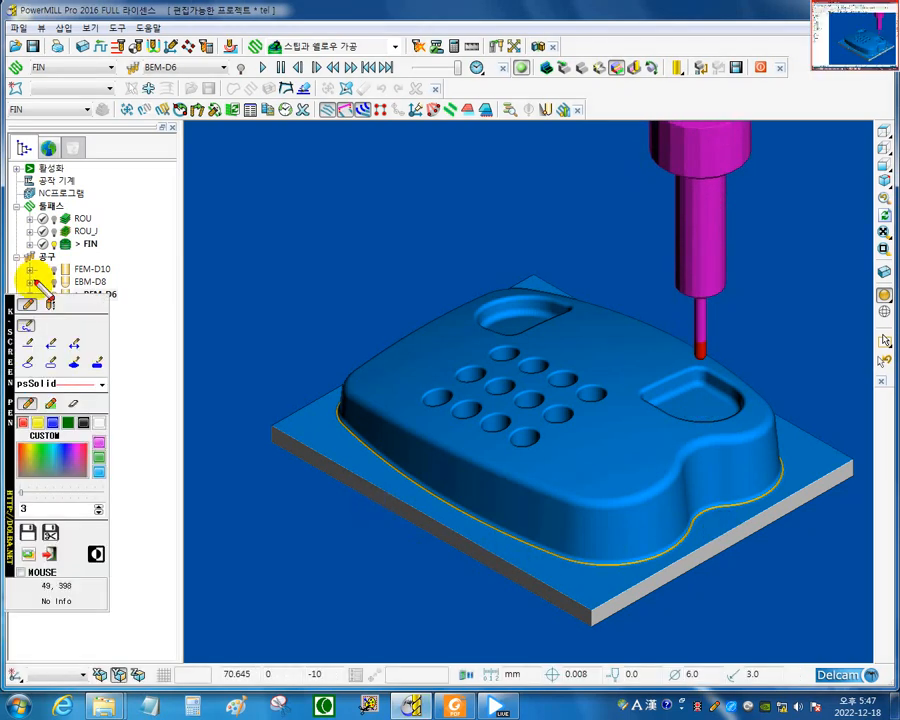
{"action": "left_click", "coordinate": [25, 325]}
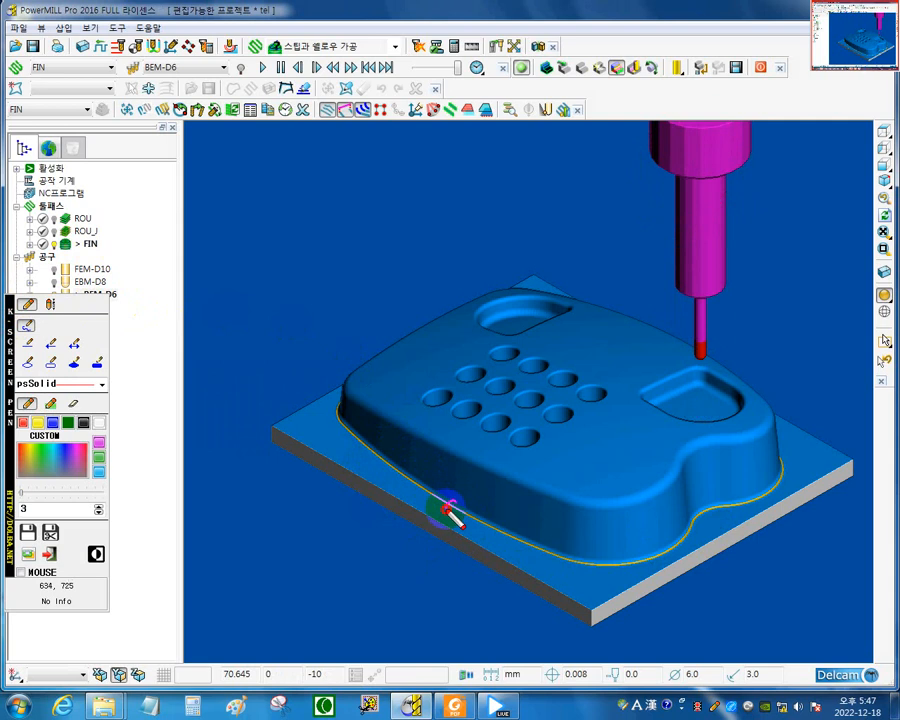
{"action": "left_click_drag", "start_coordinate": [452, 505], "coordinate": [371, 554]}
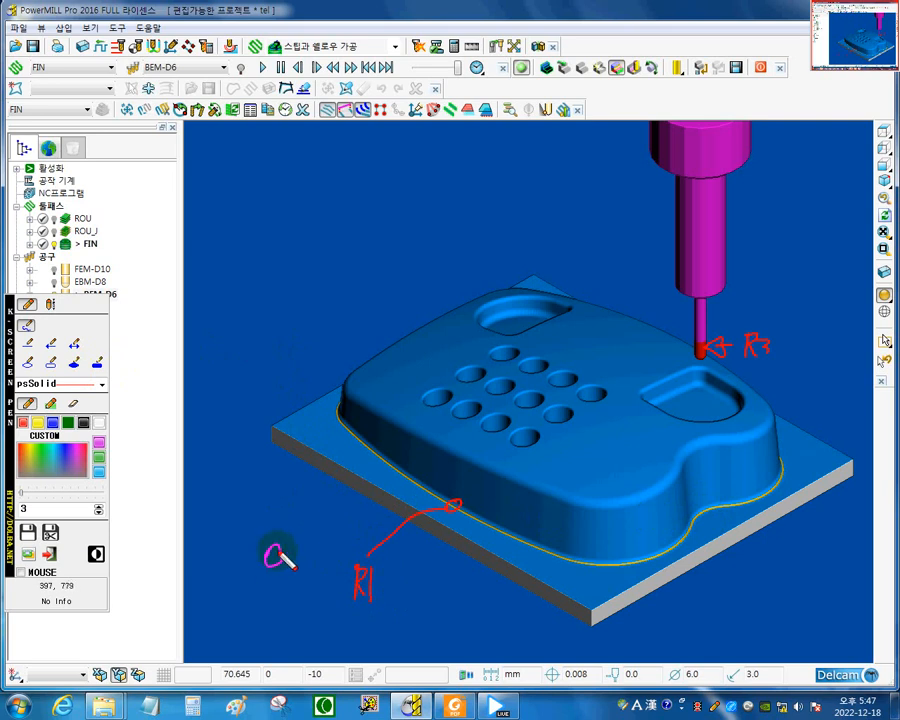
{"action": "left_click_drag", "start_coordinate": [280, 558], "coordinate": [268, 582]}
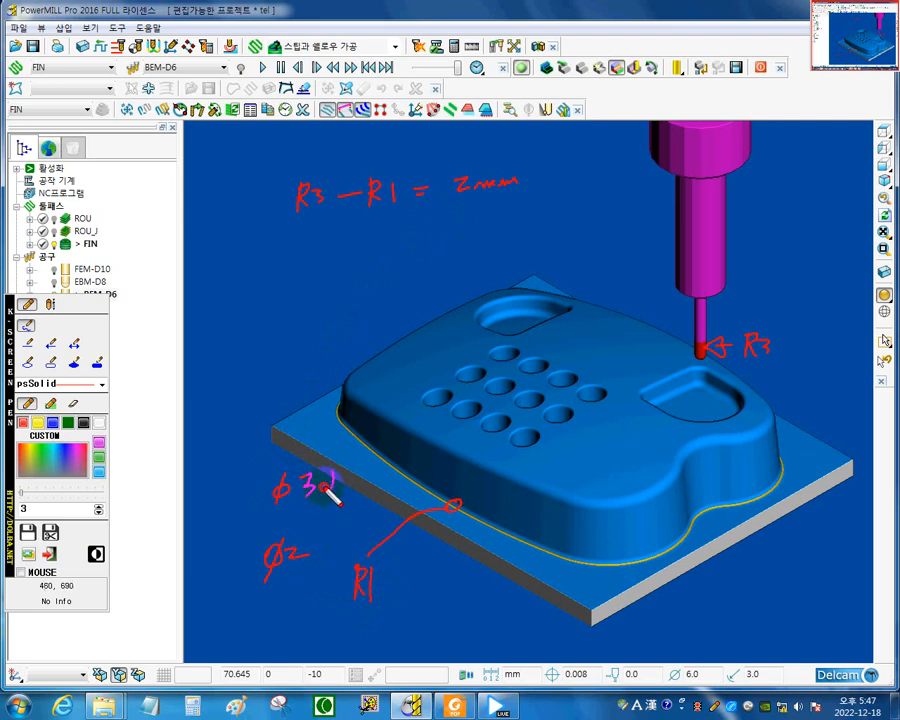
{"action": "left_click_drag", "start_coordinate": [328, 469], "coordinate": [326, 472]}
{"action": "mouse_move", "coordinate": [354, 475]}
{"action": "left_mouse_down"}
{"action": "mouse_move", "coordinate": [366, 470]}
{"action": "mouse_move", "coordinate": [366, 485]}
{"action": "left_mouse_up"}
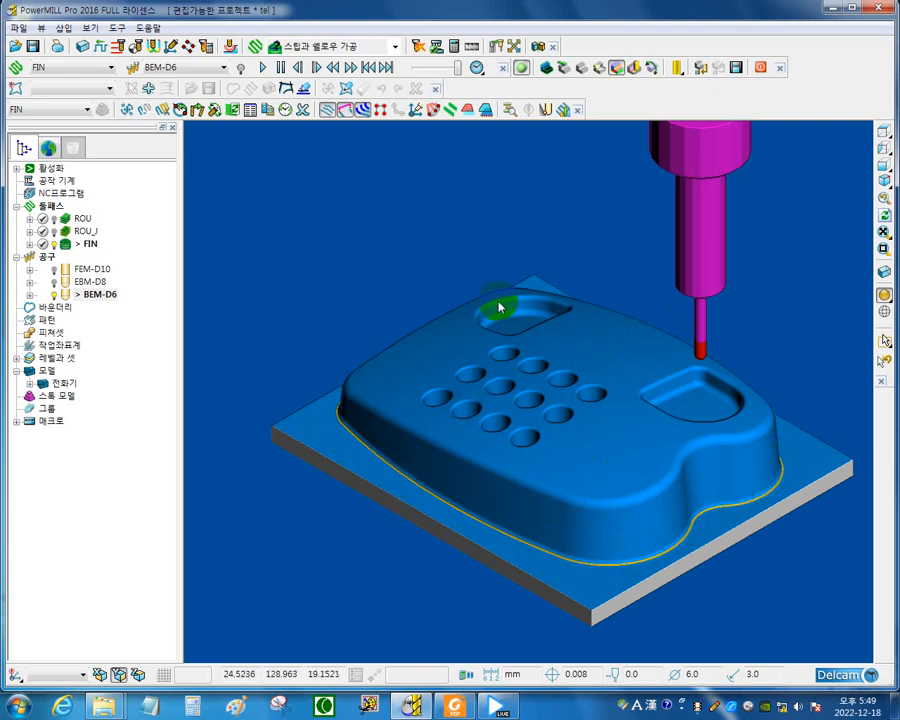
Exit the ViewMill simulation and hide toolpath FIN from the model view.
{"action": "left_click", "coordinate": [760, 68]}
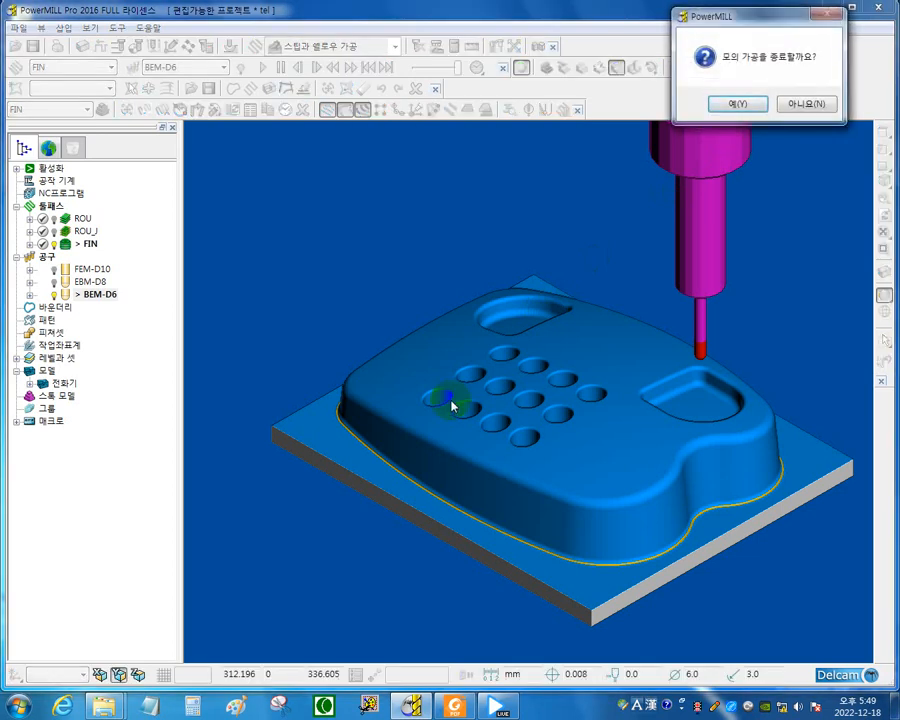
{"action": "left_click", "coordinate": [740, 106]}
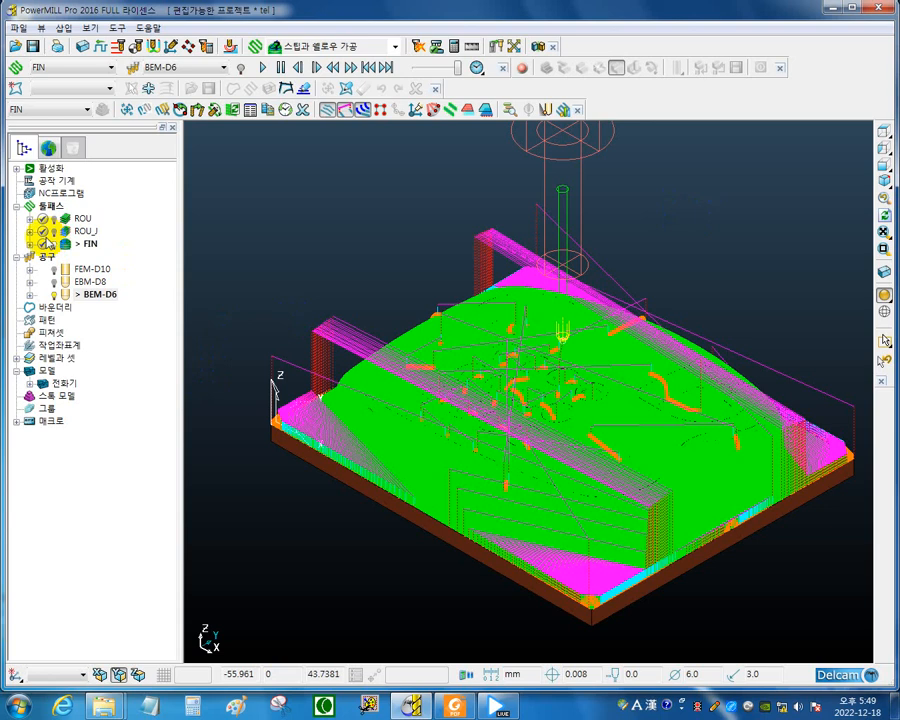
{"action": "left_click", "coordinate": [92, 243]}
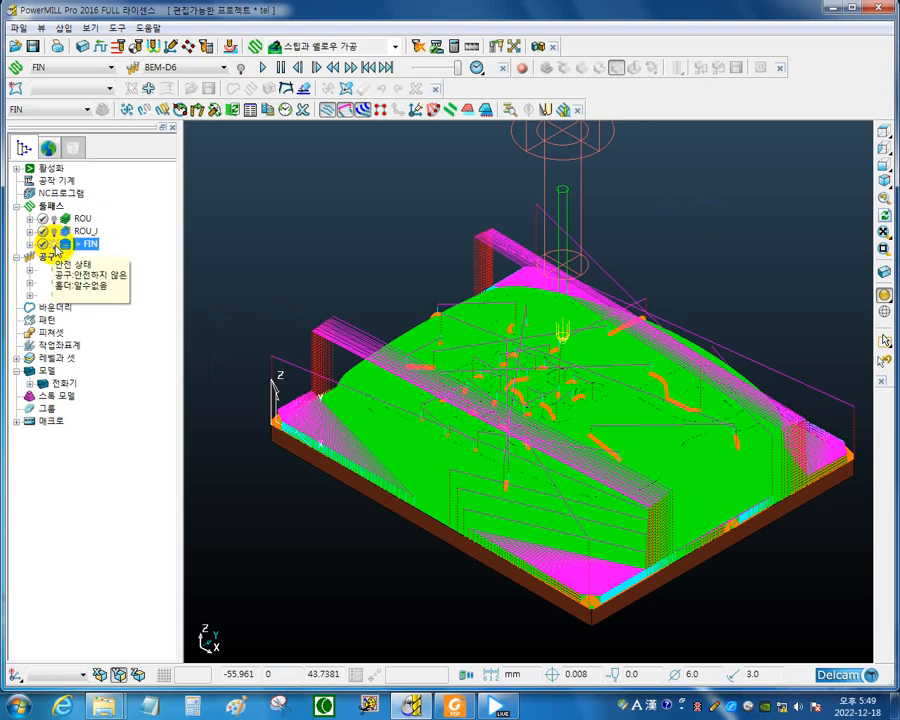
{"action": "left_click", "coordinate": [54, 244]}
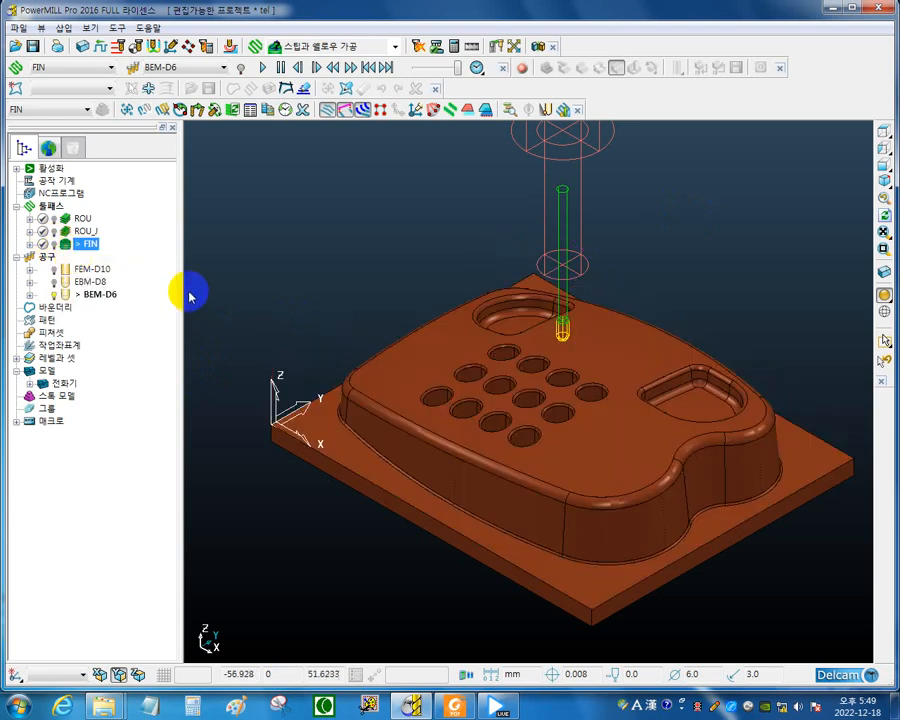
Create a corner multi-pencil finishing toolpath (코너 멀티 팬슬 가공) and name it CRJ-R1.5.
{"action": "left_click", "coordinate": [256, 47]}
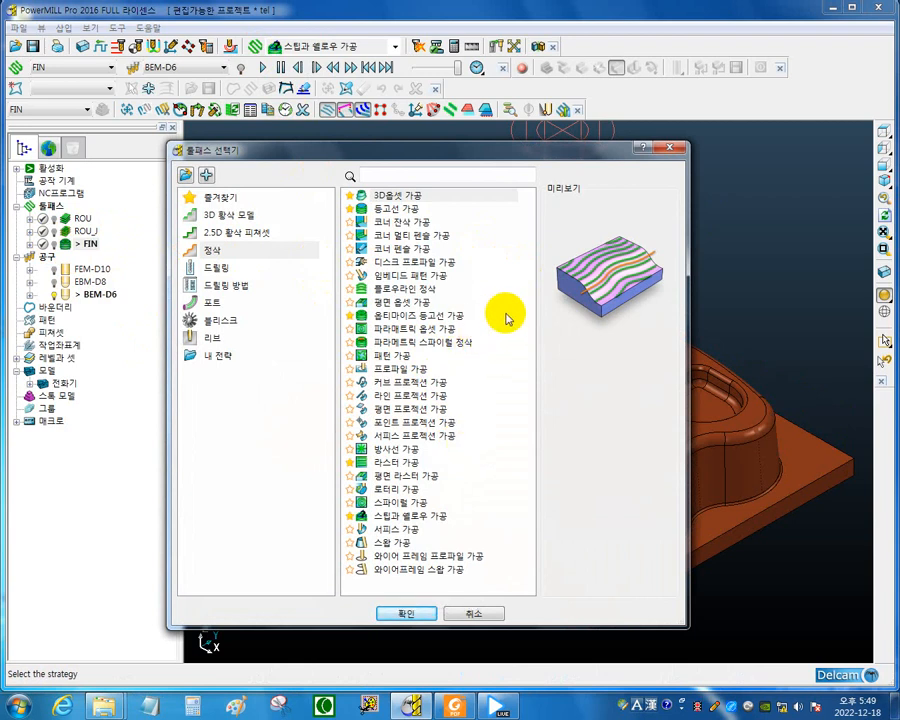
{"action": "left_click", "coordinate": [442, 236]}
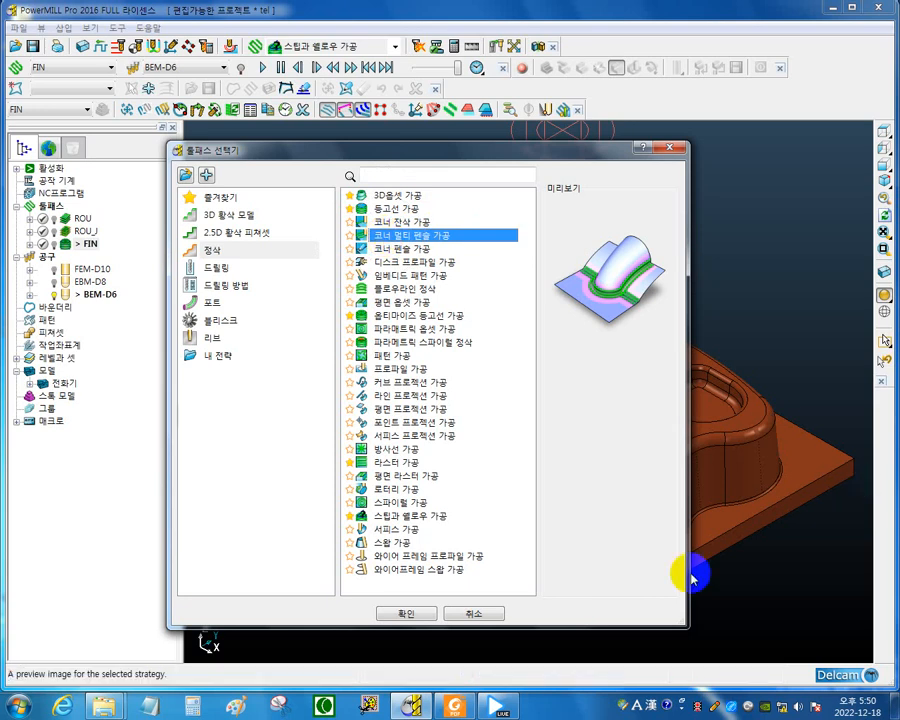
{"action": "left_click", "coordinate": [524, 672]}
{"action": "left_click", "coordinate": [400, 612]}
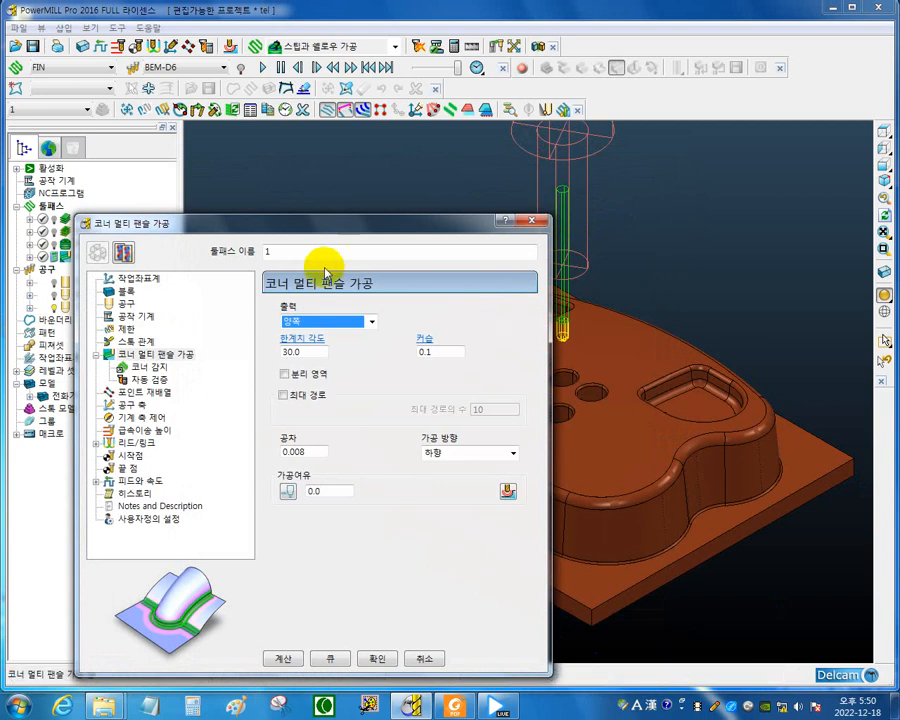
{"action": "double_click", "coordinate": [297, 252]}
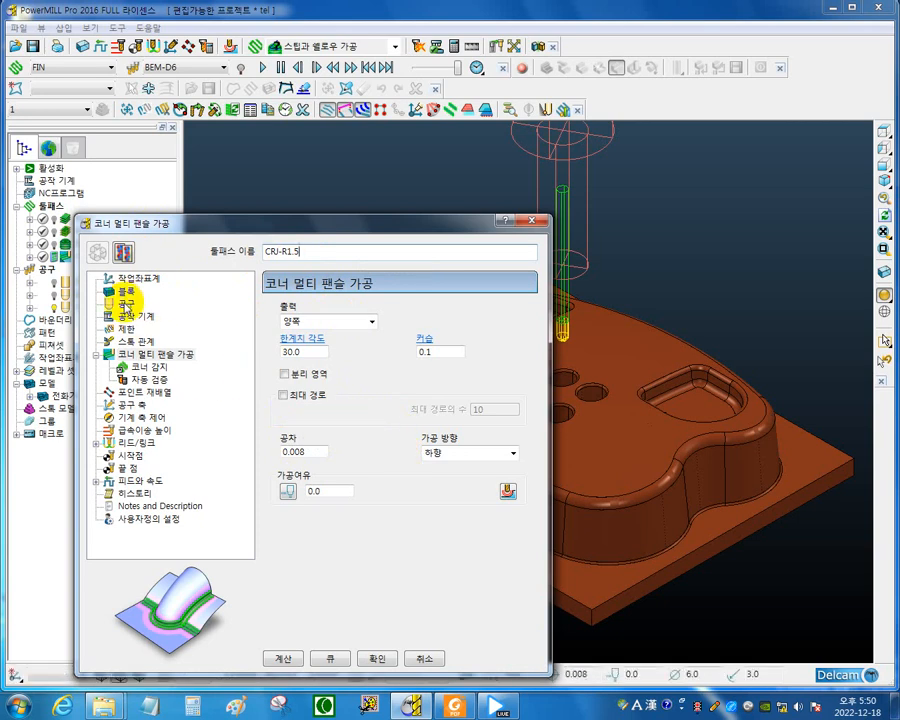
Create a new ball nosed tool for toolpath CRJ-R1.5 with diameter 3 and length 50.
{"action": "left_click", "coordinate": [128, 300]}
{"action": "left_click_drag", "start_coordinate": [296, 228], "coordinate": [438, 193]}
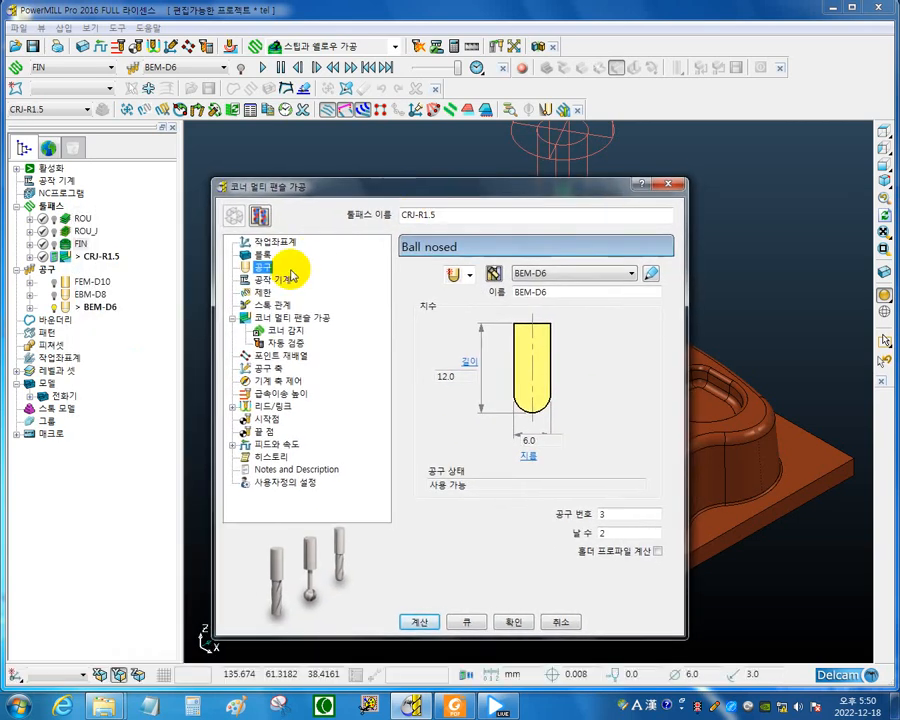
{"action": "left_click", "coordinate": [469, 274]}
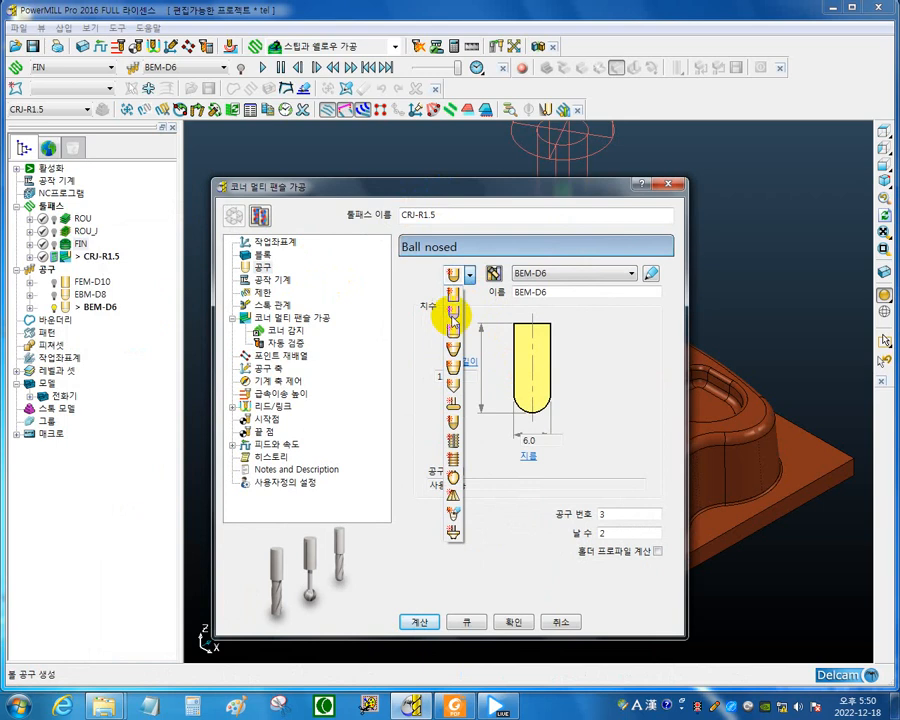
{"action": "left_click", "coordinate": [452, 316]}
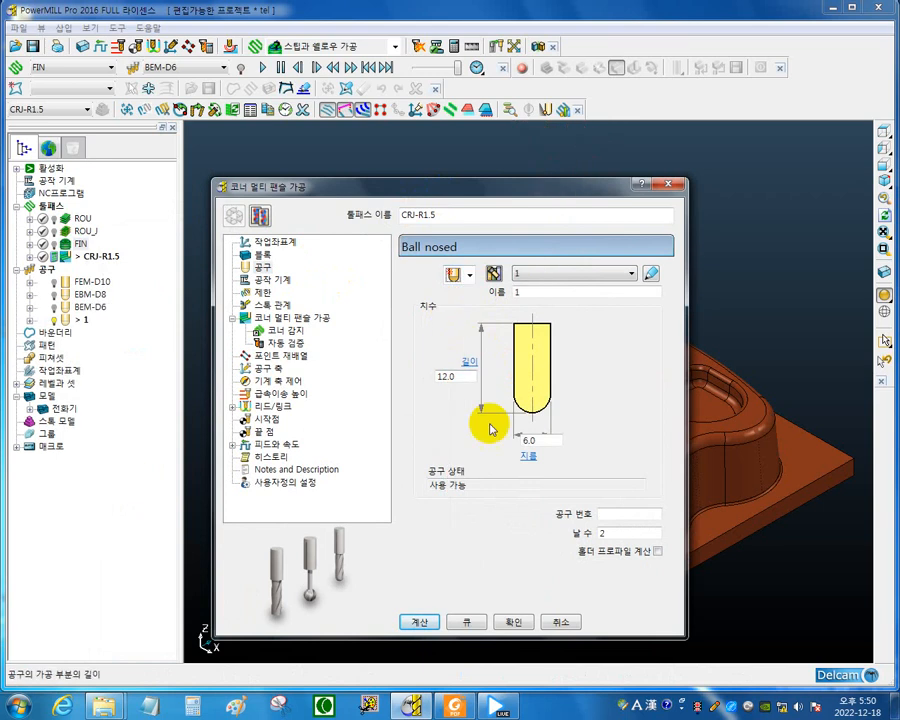
{"action": "double_click", "coordinate": [541, 440]}
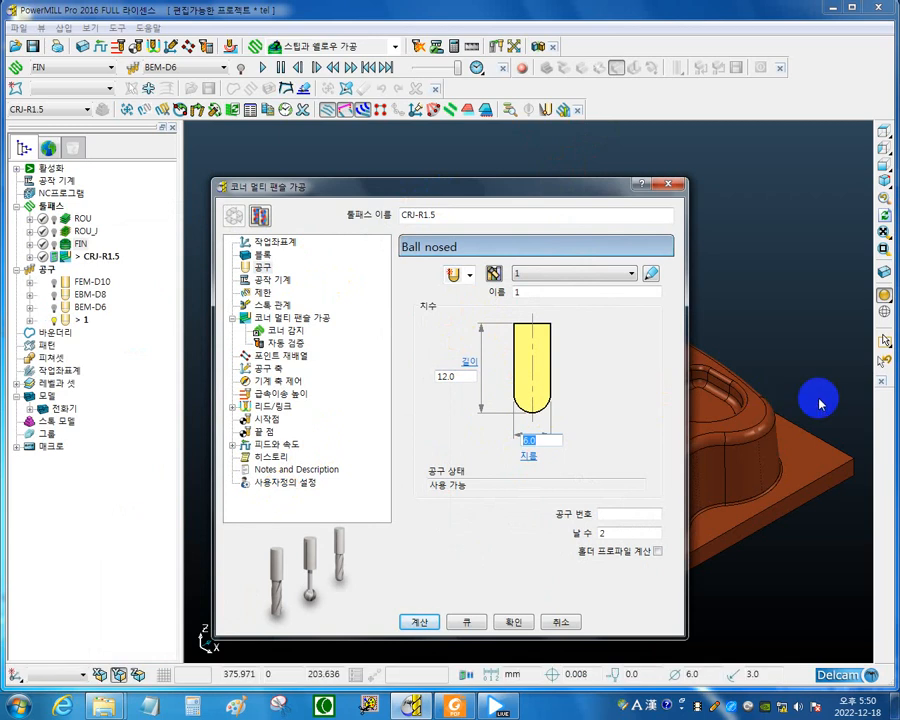
{"action": "type", "text": "3"}
{"action": "key", "text": "Return"}
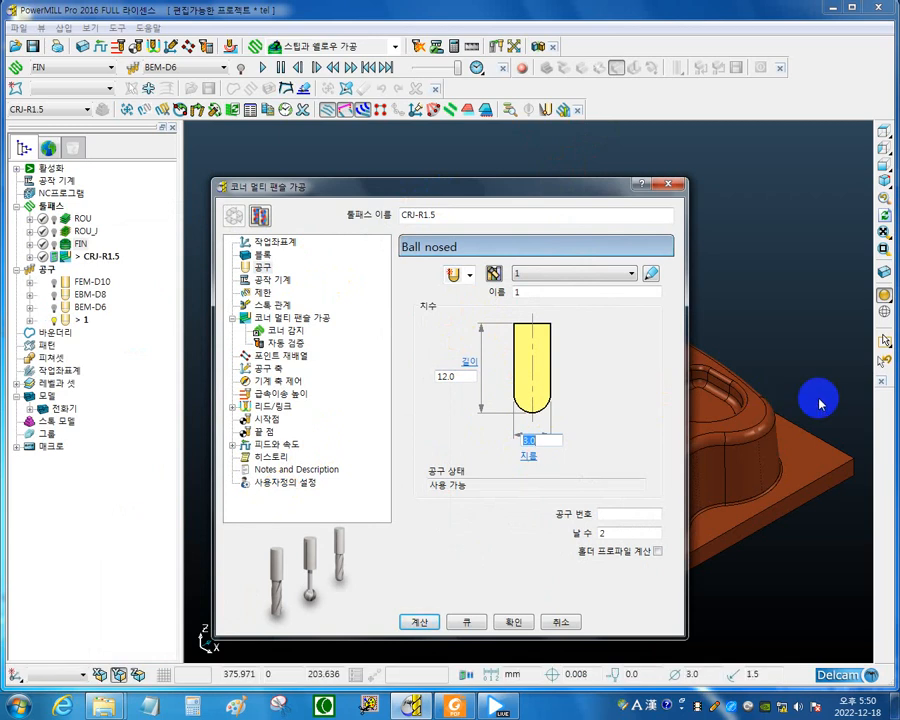
{"action": "left_click", "coordinate": [455, 376]}
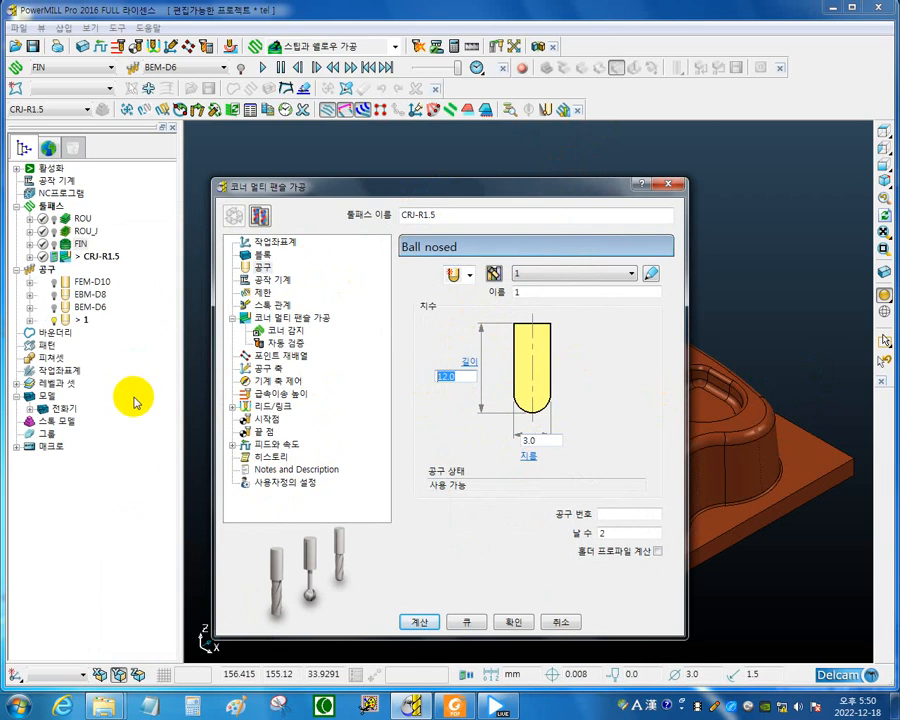
{"action": "type", "text": "50"}
{"action": "key", "text": "Return"}
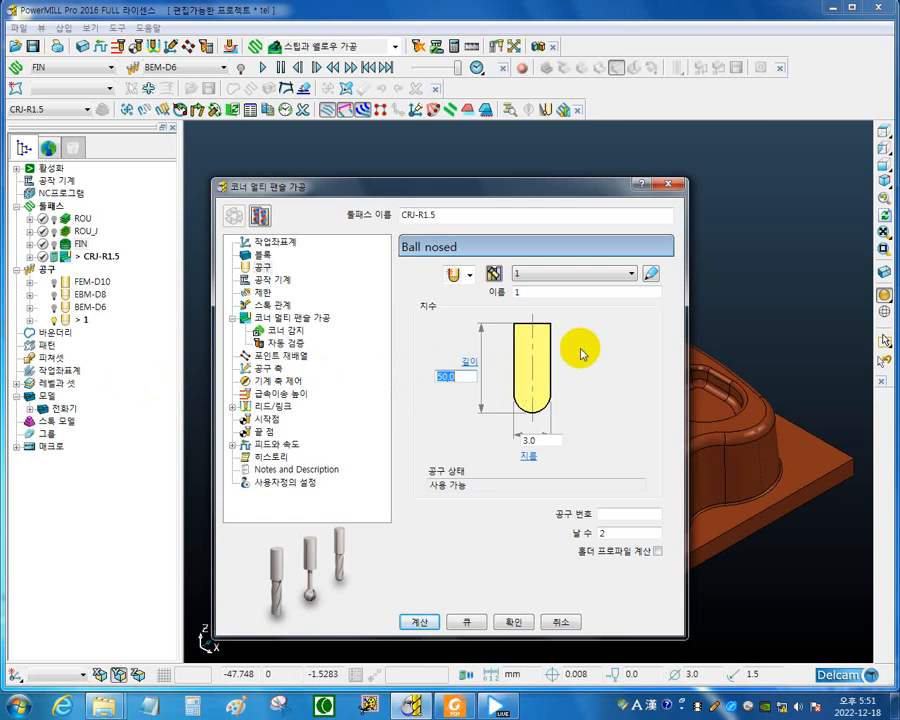
Name the new ball nosed tool BEM-D3 and give it tool number 4.
{"action": "double_click", "coordinate": [530, 292]}
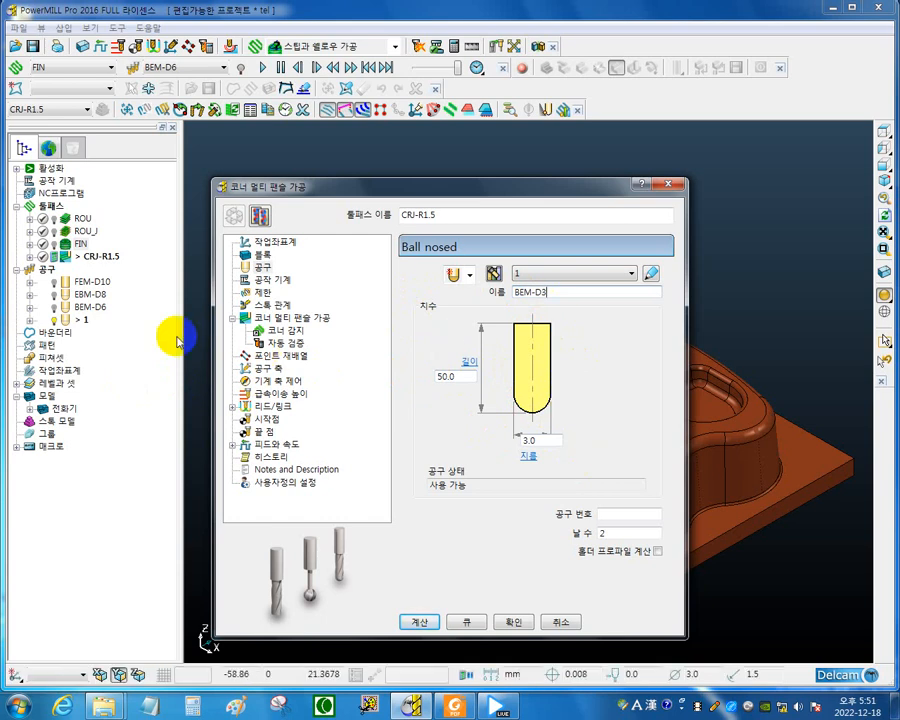
{"action": "left_click", "coordinate": [606, 513]}
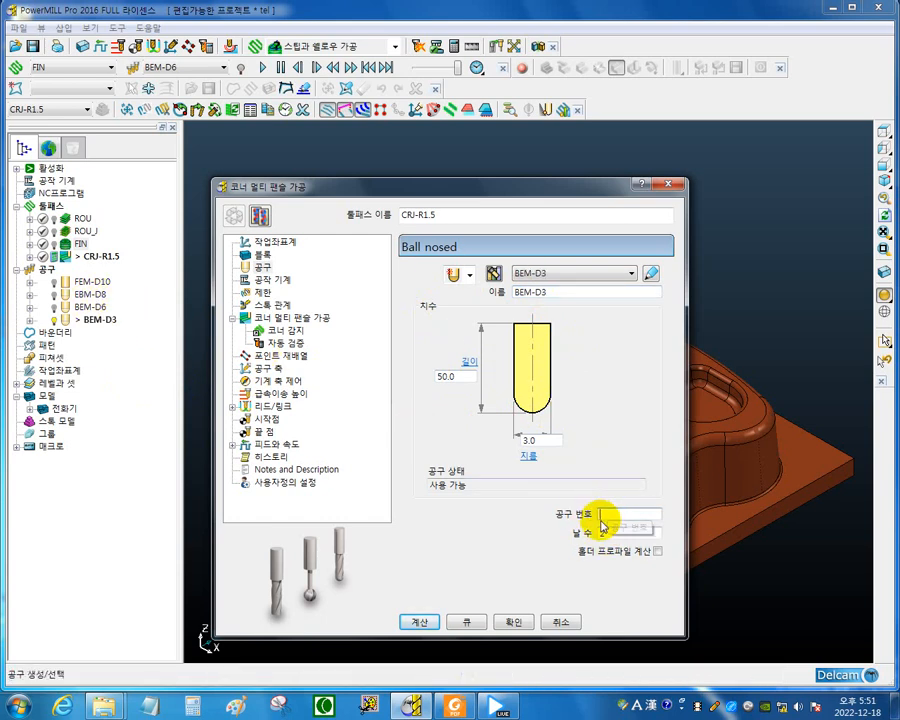
{"action": "type", "text": "4"}
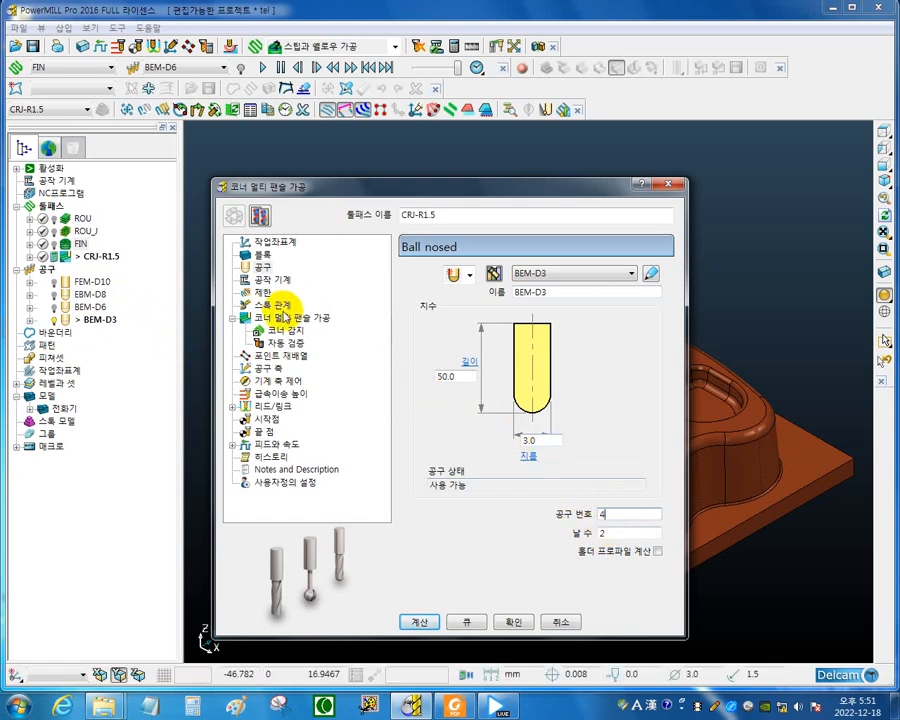
Set the corner multi-pencil output to shallow (완만한), with a threshold angle of 35 and a cusp of 0.005.
{"action": "left_click", "coordinate": [292, 318]}
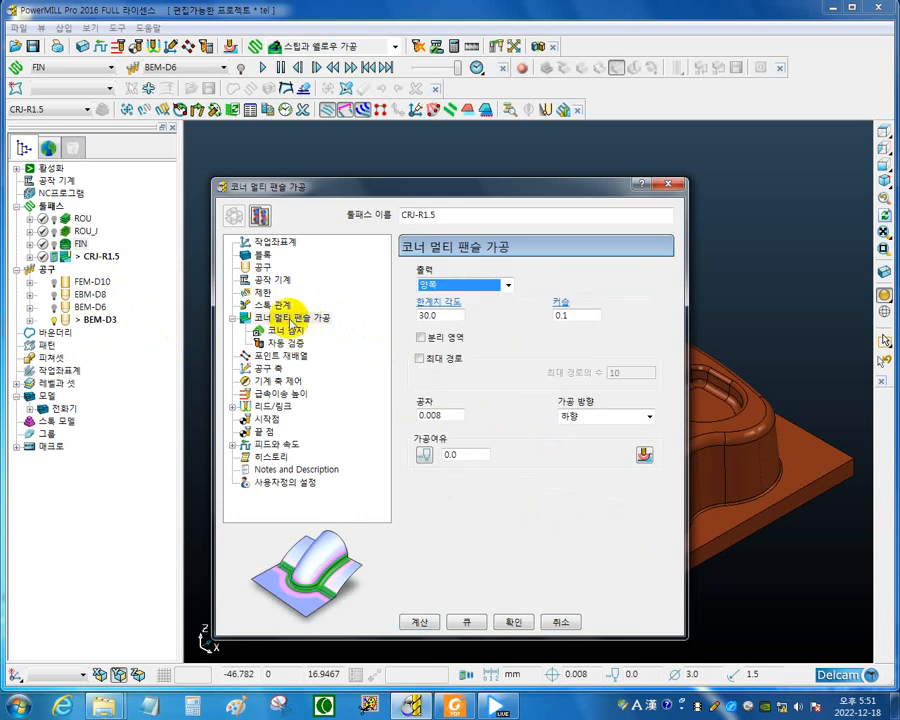
{"action": "left_click", "coordinate": [508, 289]}
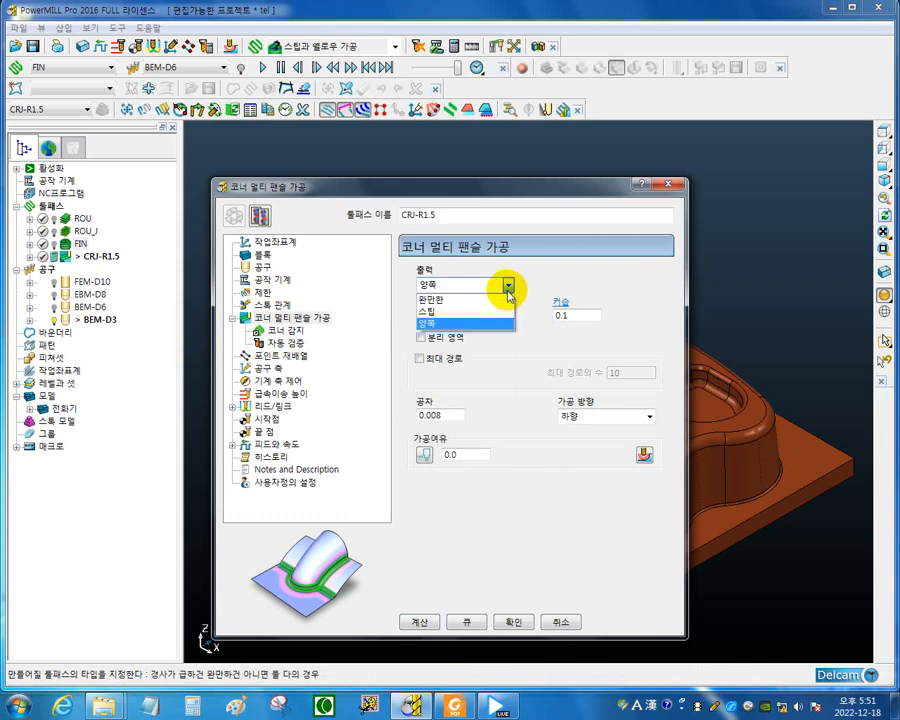
{"action": "left_click", "coordinate": [450, 299]}
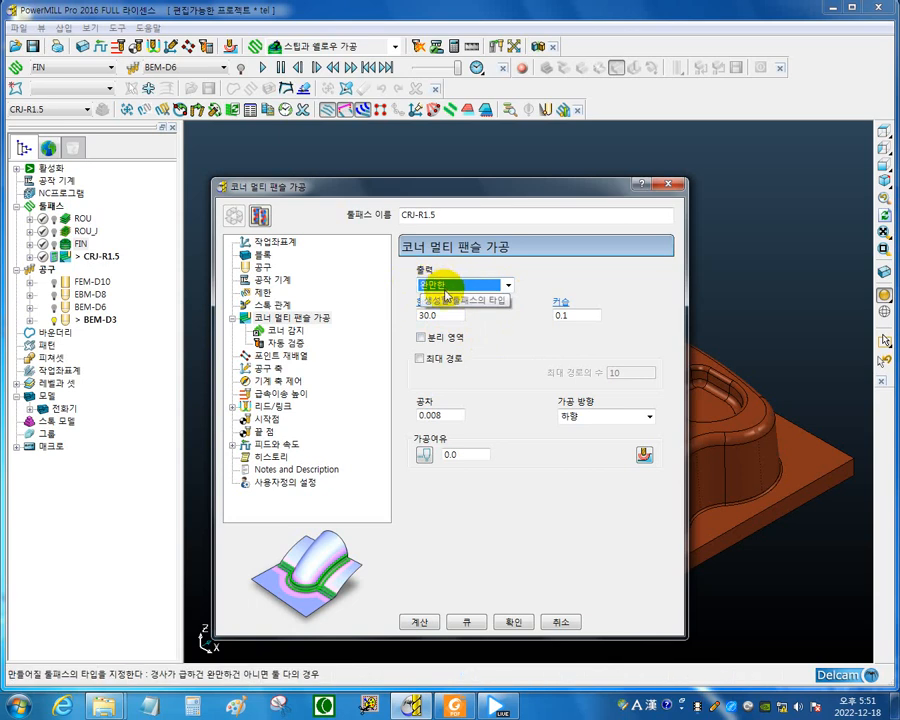
{"action": "left_click", "coordinate": [440, 316]}
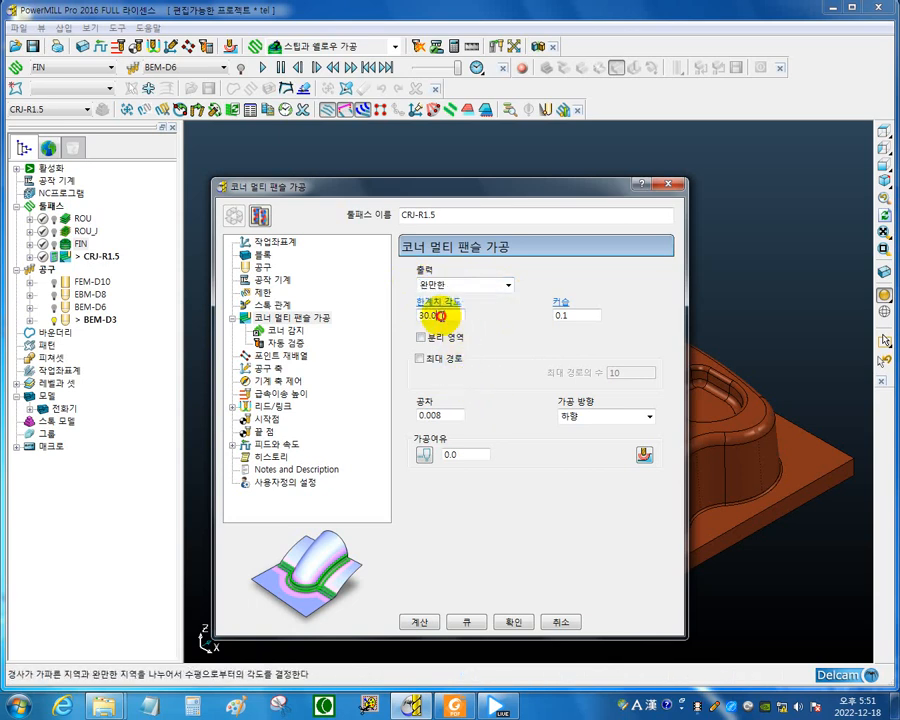
{"action": "double_click", "coordinate": [428, 315]}
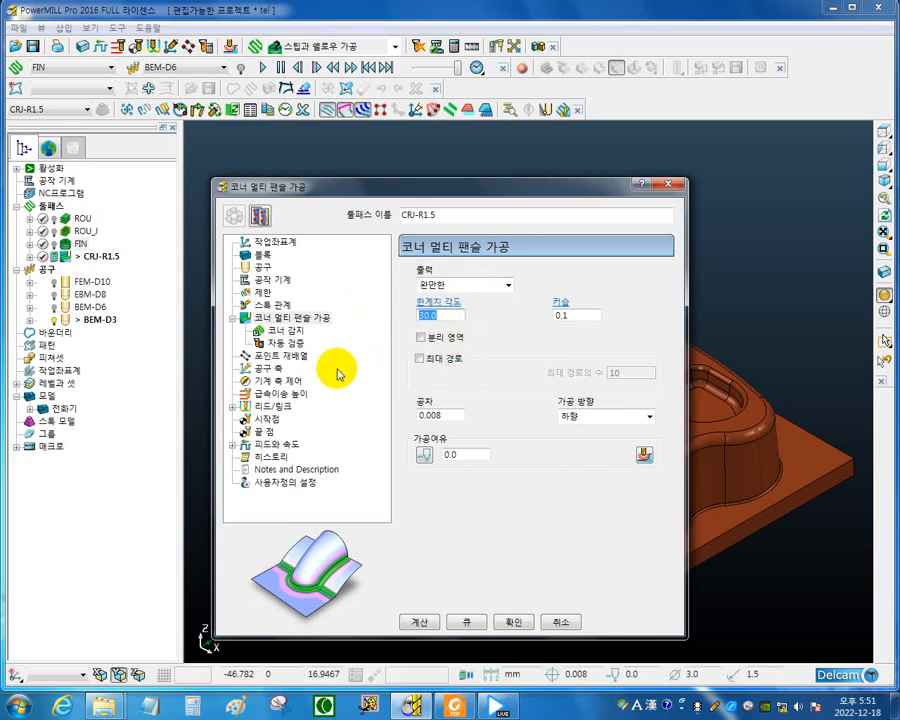
{"action": "type", "text": "35"}
{"action": "key", "text": "Return"}
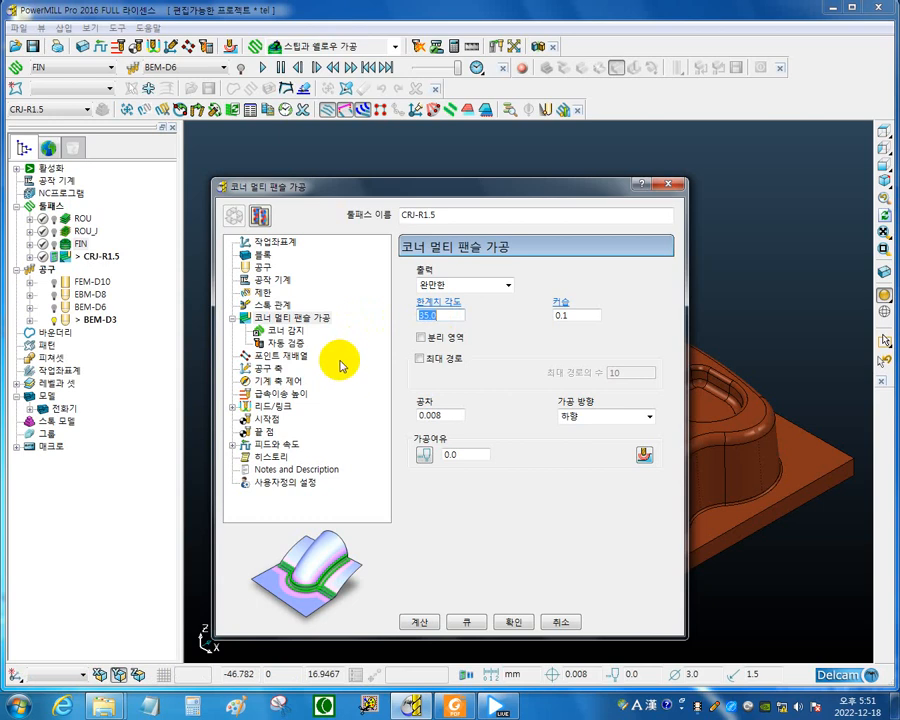
{"action": "left_click", "coordinate": [581, 315]}
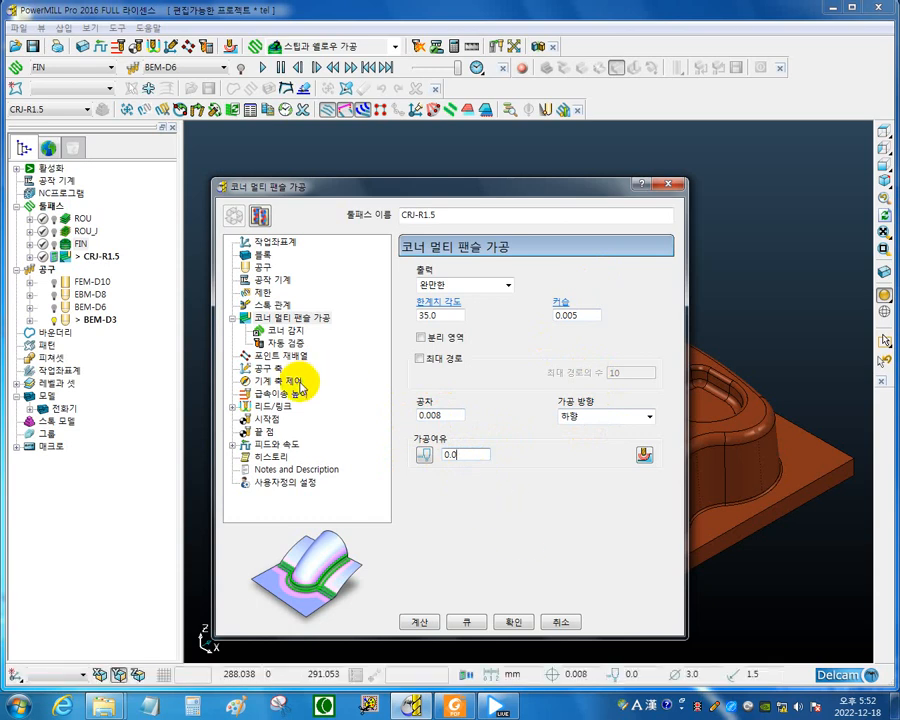
Set corner detection (코너 감지) to use a reference toolpath and choose FIN.
{"action": "left_click", "coordinate": [282, 330]}
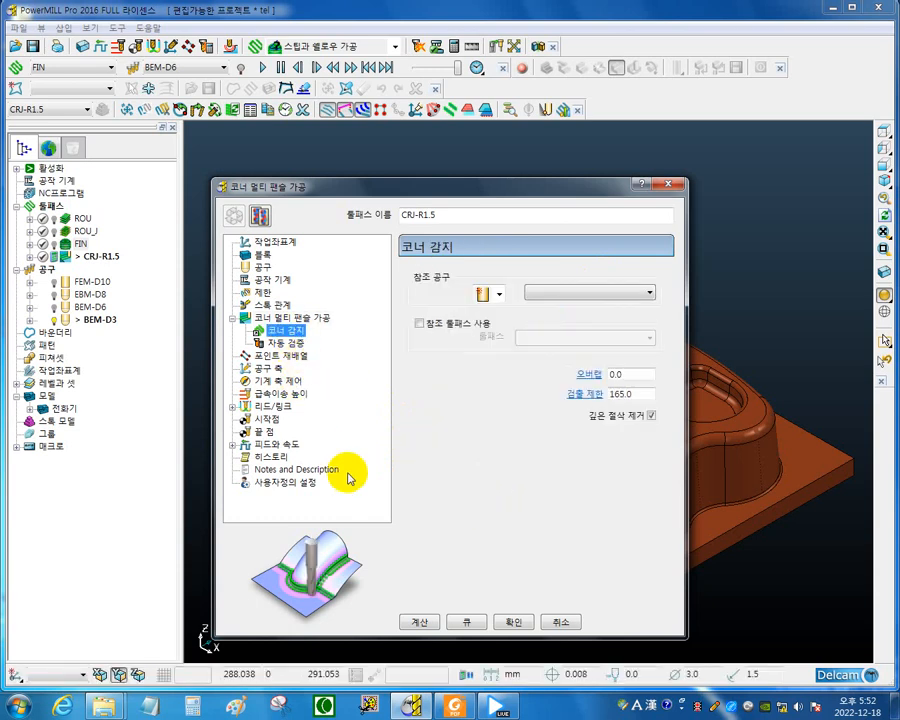
{"action": "left_click_drag", "start_coordinate": [556, 191], "coordinate": [232, 356]}
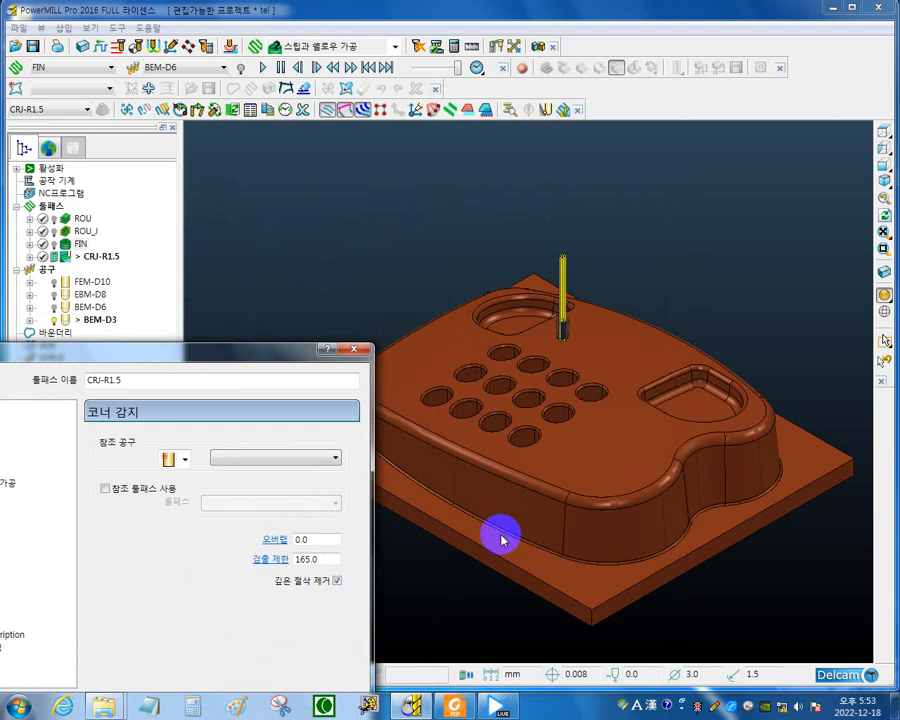
{"action": "left_click_drag", "start_coordinate": [257, 360], "coordinate": [513, 214]}
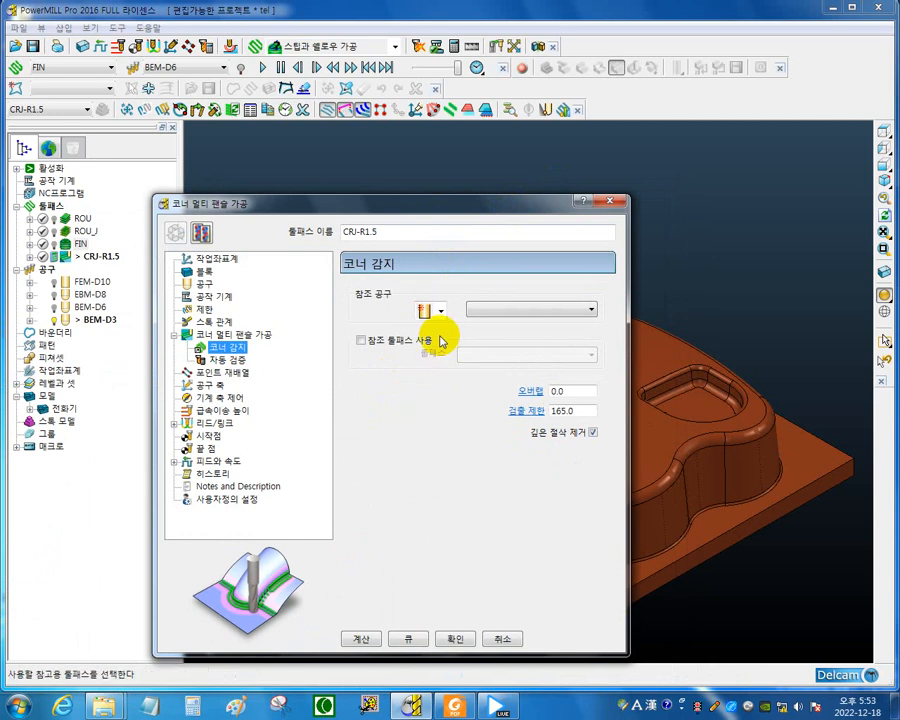
{"action": "left_click", "coordinate": [361, 340]}
{"action": "left_click", "coordinate": [587, 356]}
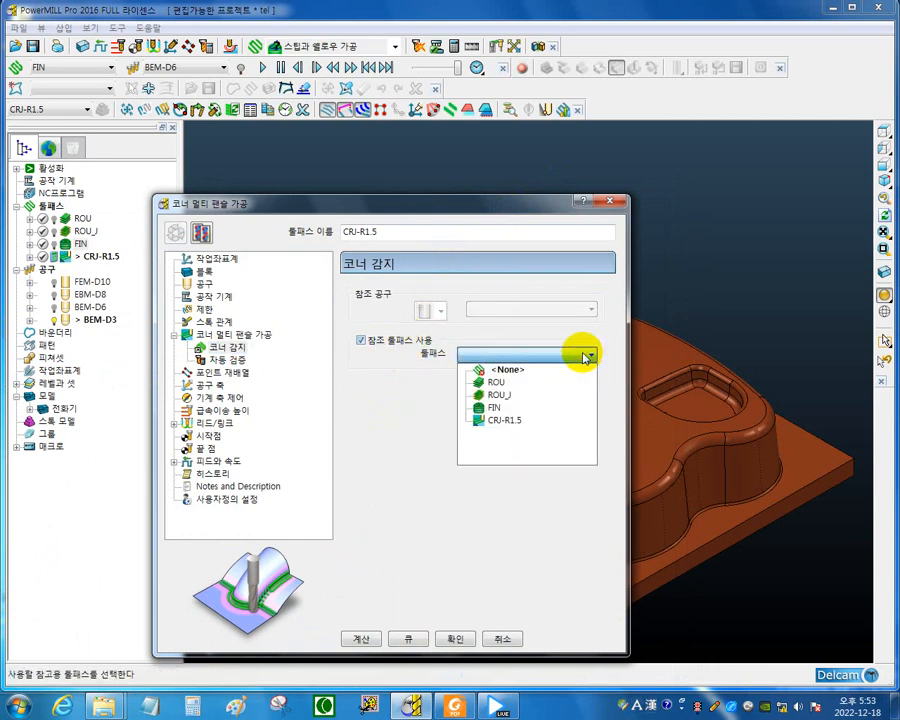
{"action": "left_click", "coordinate": [500, 408]}
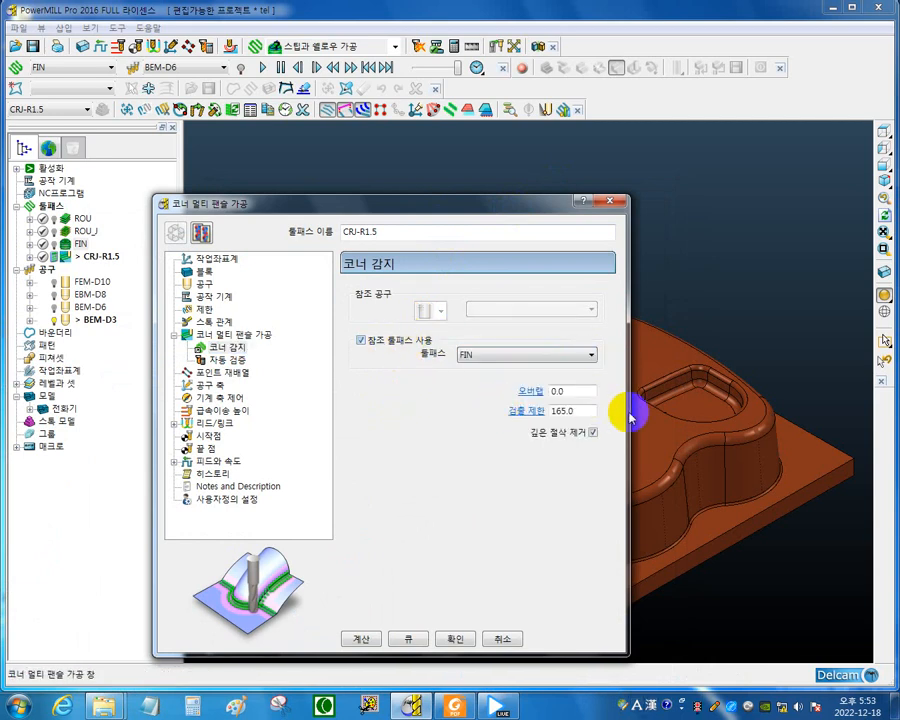
Turn off the reference toolpath for corner detection, choose BEM-D6 as the reference tool and set the overlap to 0.3.
{"action": "left_click", "coordinate": [361, 340]}
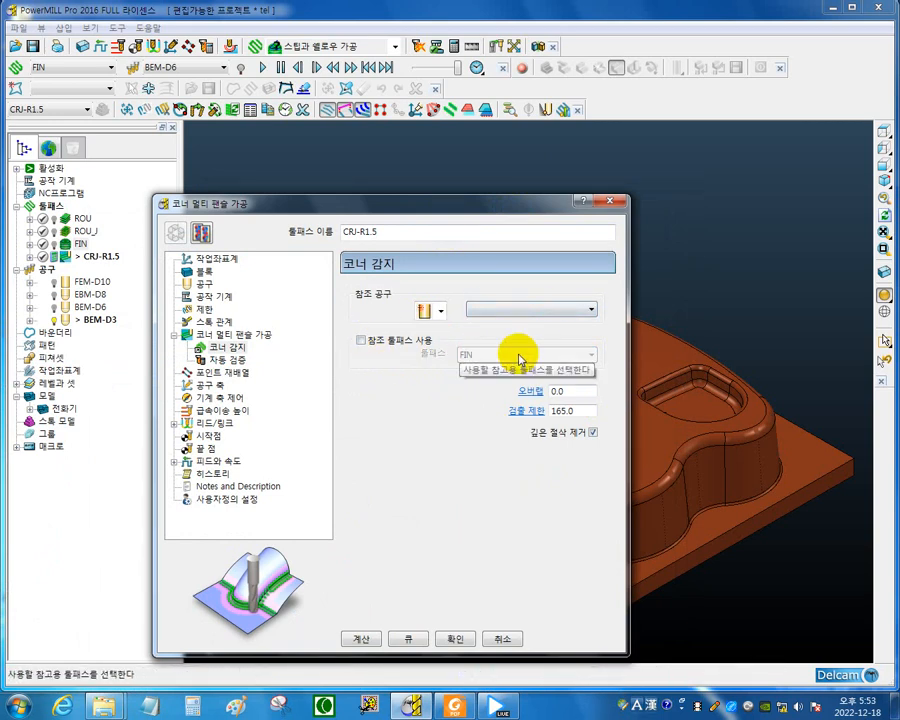
{"action": "left_click", "coordinate": [584, 310]}
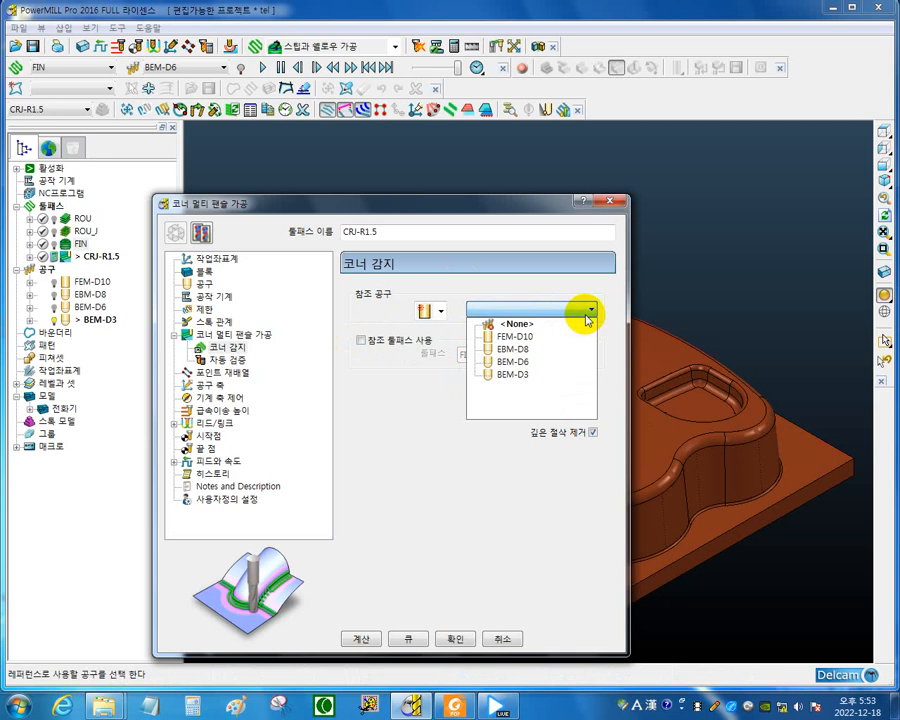
{"action": "left_click", "coordinate": [524, 364]}
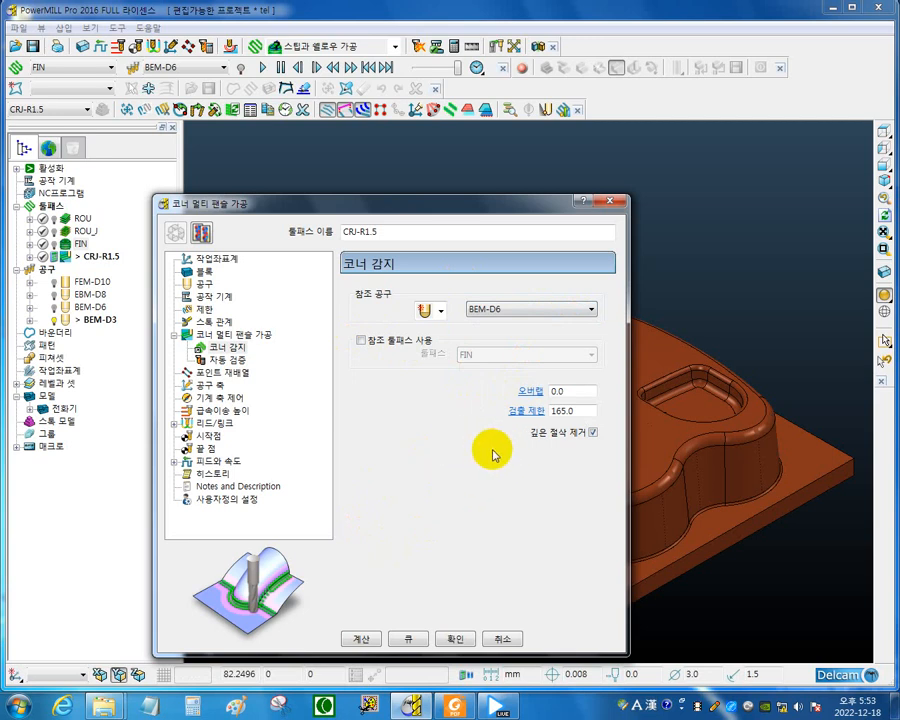
{"action": "double_click", "coordinate": [574, 391]}
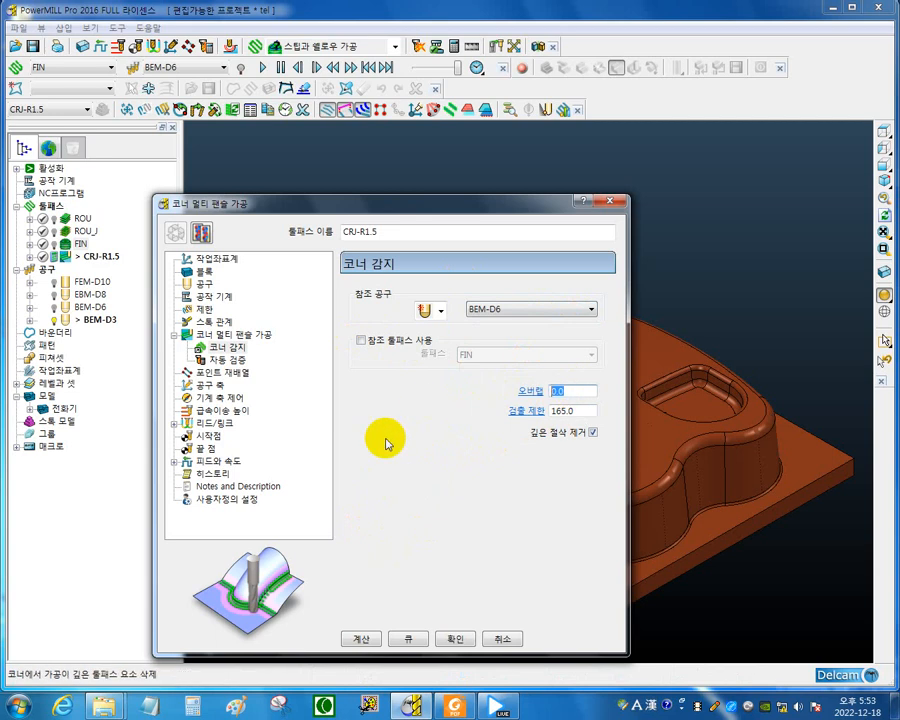
{"action": "left_click", "coordinate": [557, 391]}
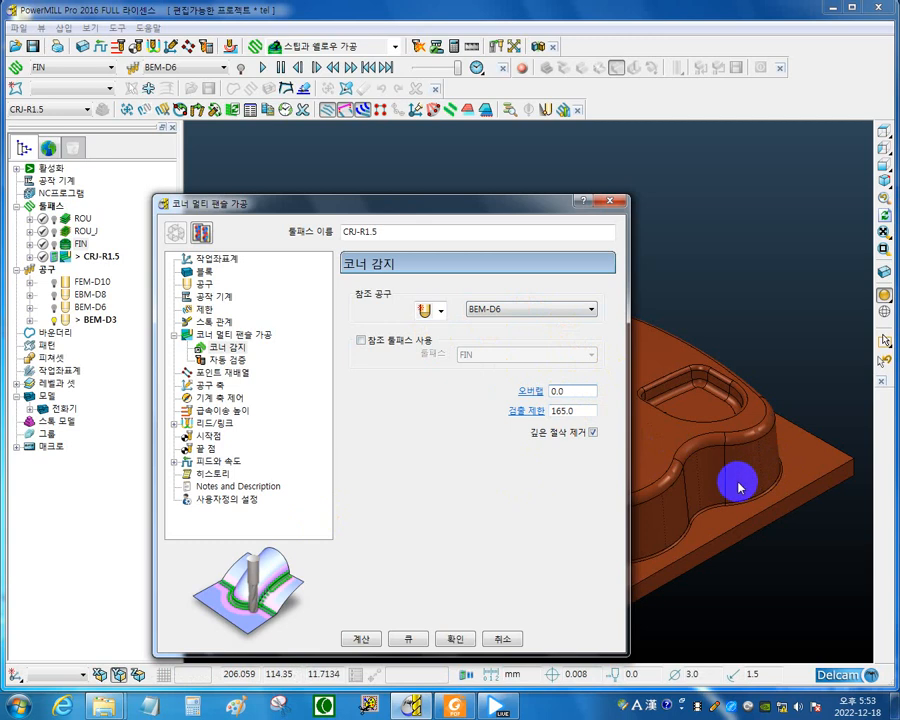
{"action": "double_click", "coordinate": [579, 390]}
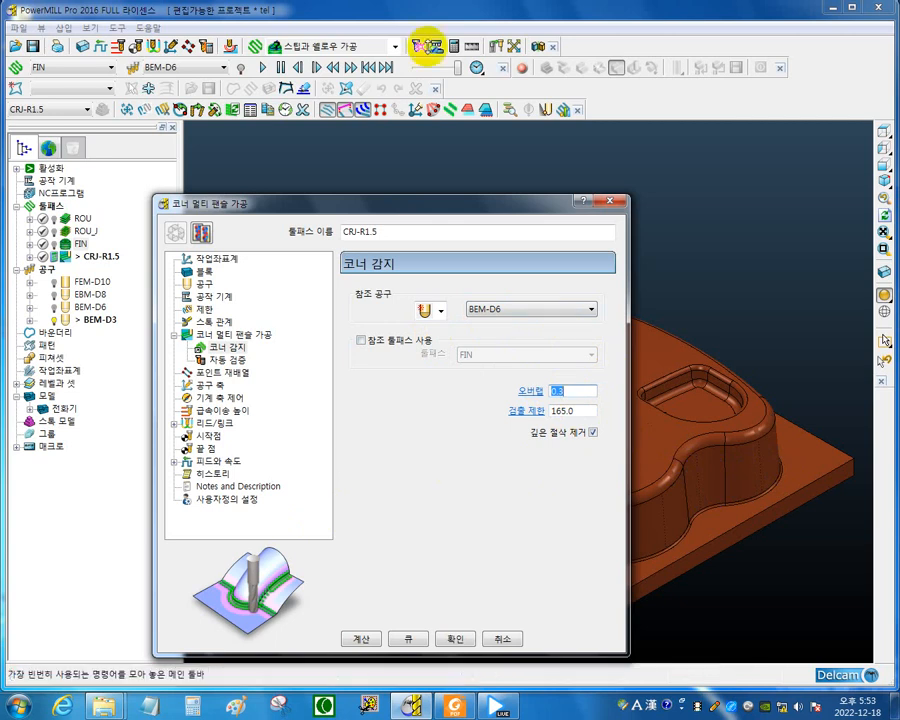
Review the lead and link (리드/링크) summary and the lead-in settings of toolpath CRJ-R1.5.
{"action": "left_click", "coordinate": [225, 425]}
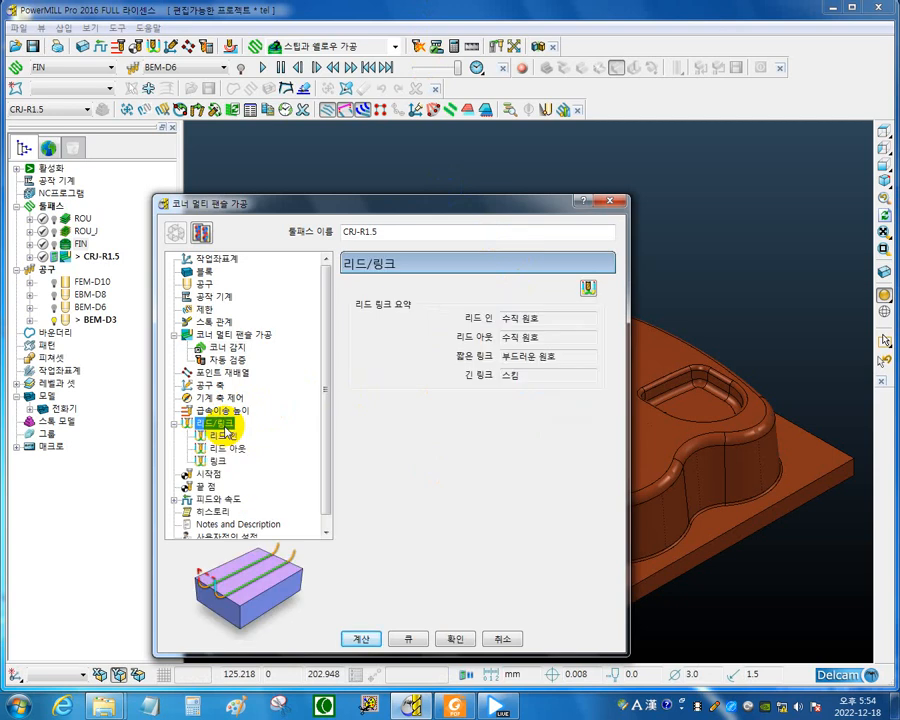
{"action": "left_click", "coordinate": [225, 436]}
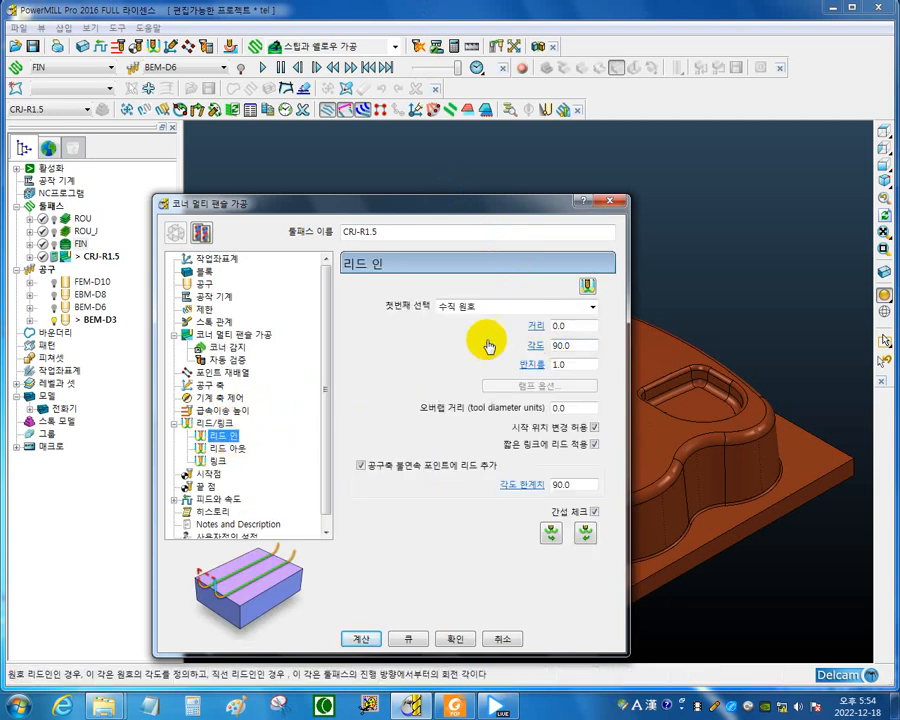
{"action": "left_click", "coordinate": [186, 423]}
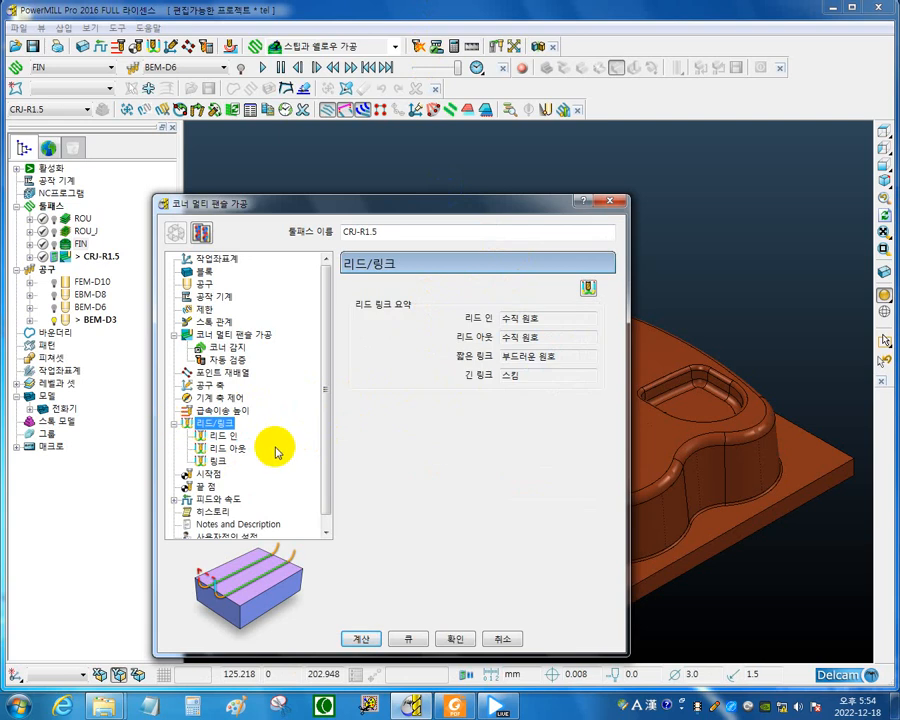
{"action": "left_click", "coordinate": [174, 423]}
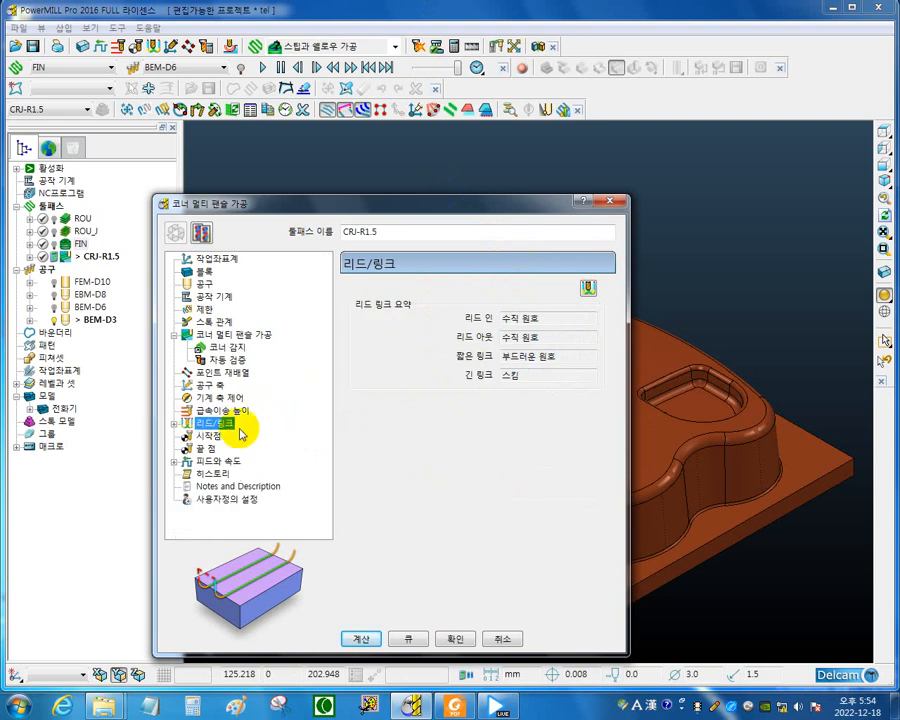
Set the spindle speed to 9000 rpm, the cutting feed rate to 800 mm/min and the plunge feed rate to 500 mm/min.
{"action": "left_click", "coordinate": [222, 473]}
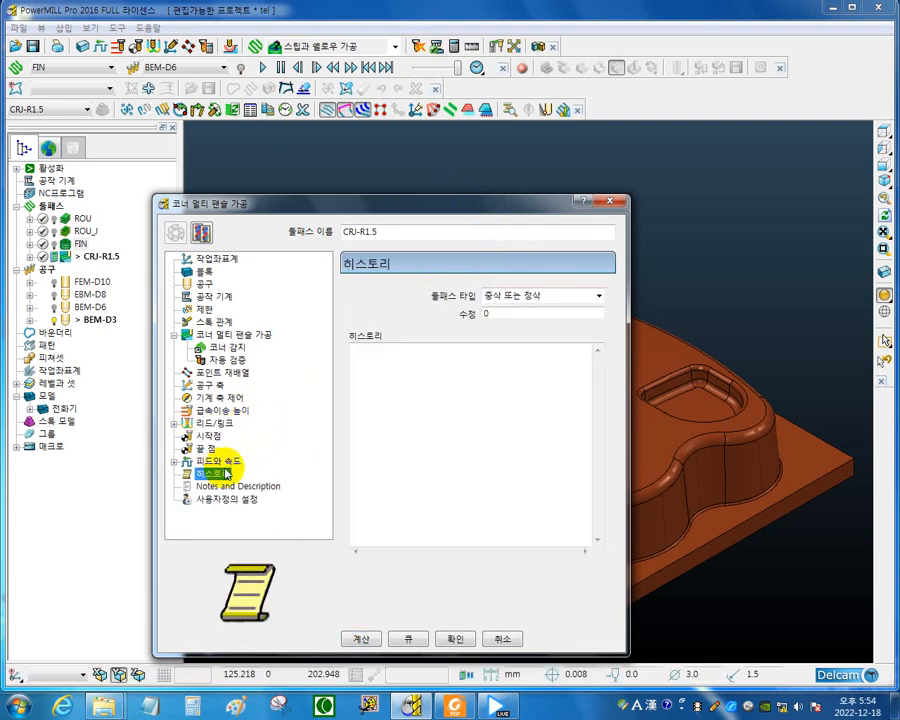
{"action": "left_click", "coordinate": [226, 461]}
{"action": "left_click", "coordinate": [410, 333]}
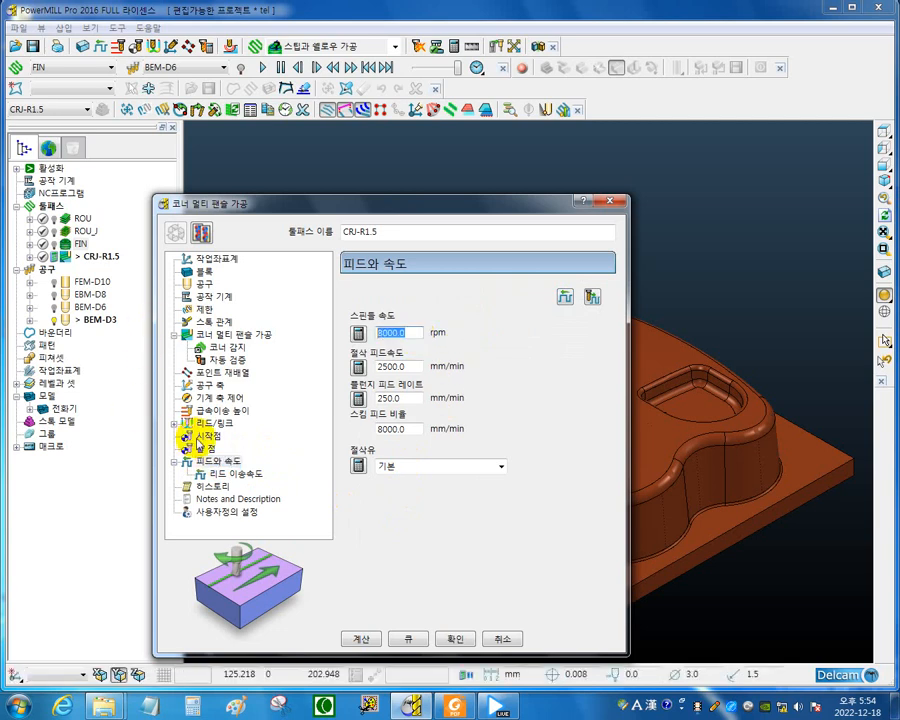
{"action": "type", "text": "90"}
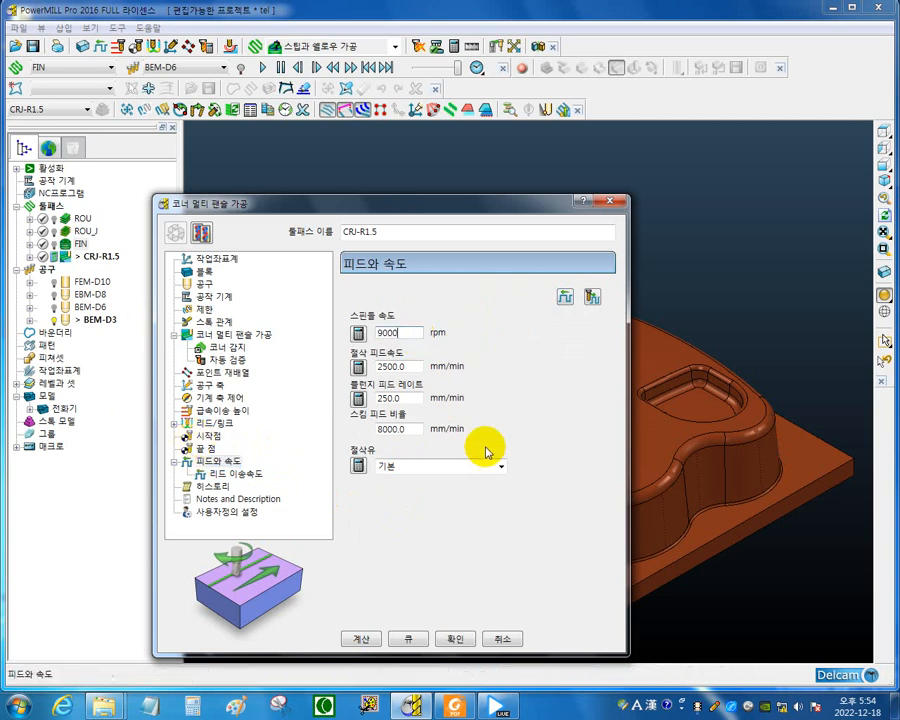
{"action": "left_click", "coordinate": [399, 365]}
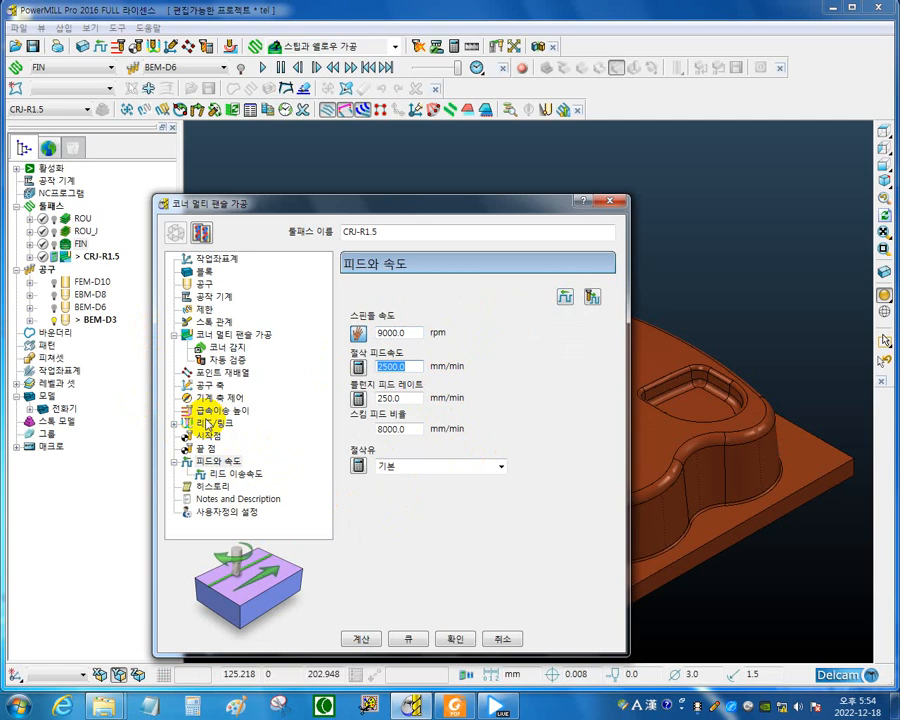
{"action": "type", "text": "800"}
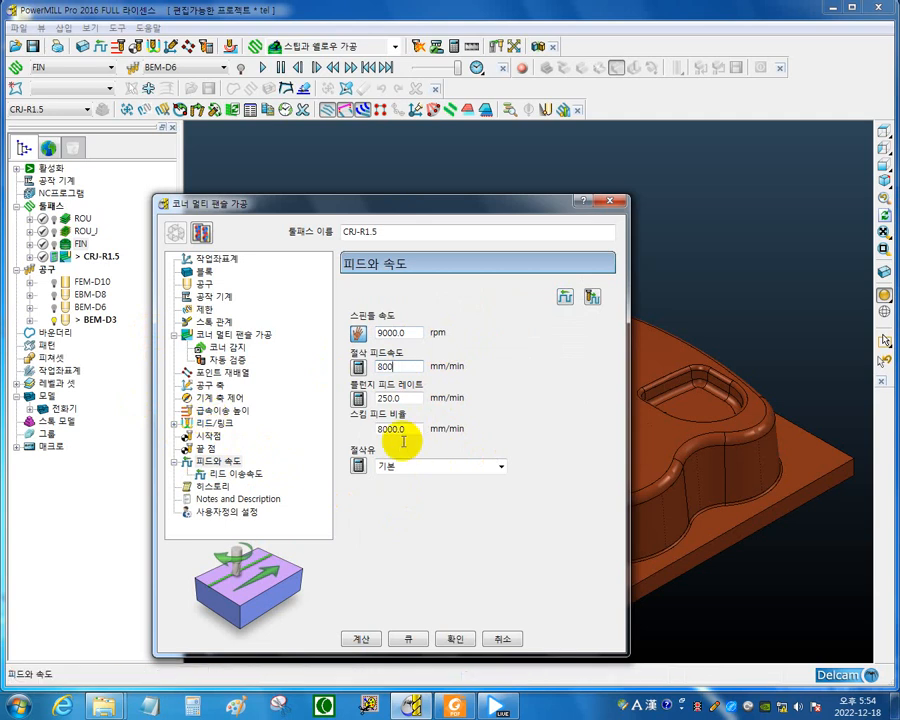
{"action": "left_click", "coordinate": [404, 396]}
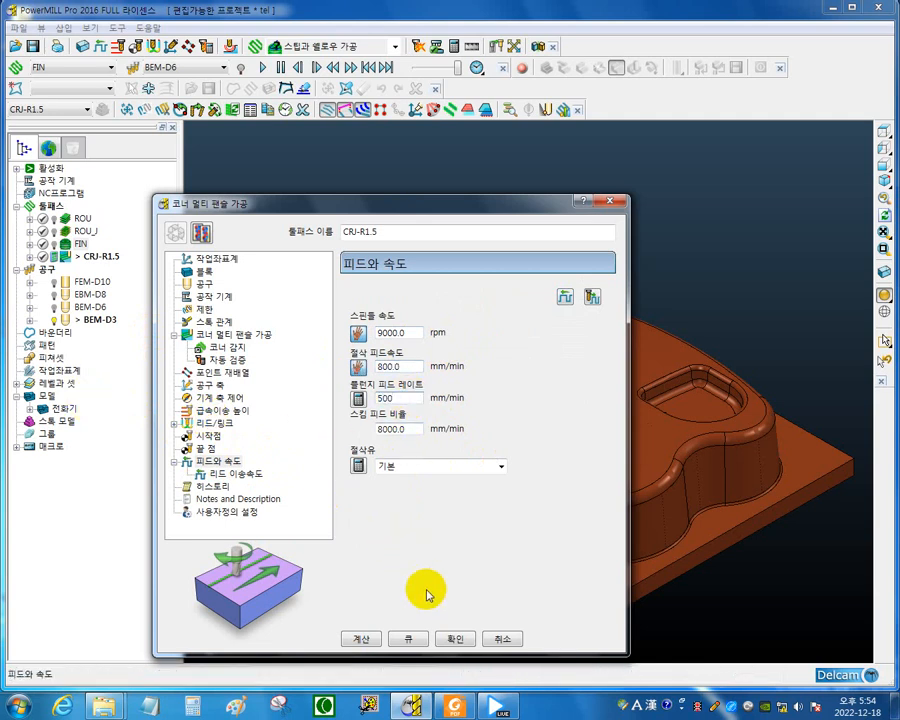
Calculate the corner multi-pencil toolpath CRJ-R1.5, close its settings and inspect the result on the model.
{"action": "left_click", "coordinate": [363, 641]}
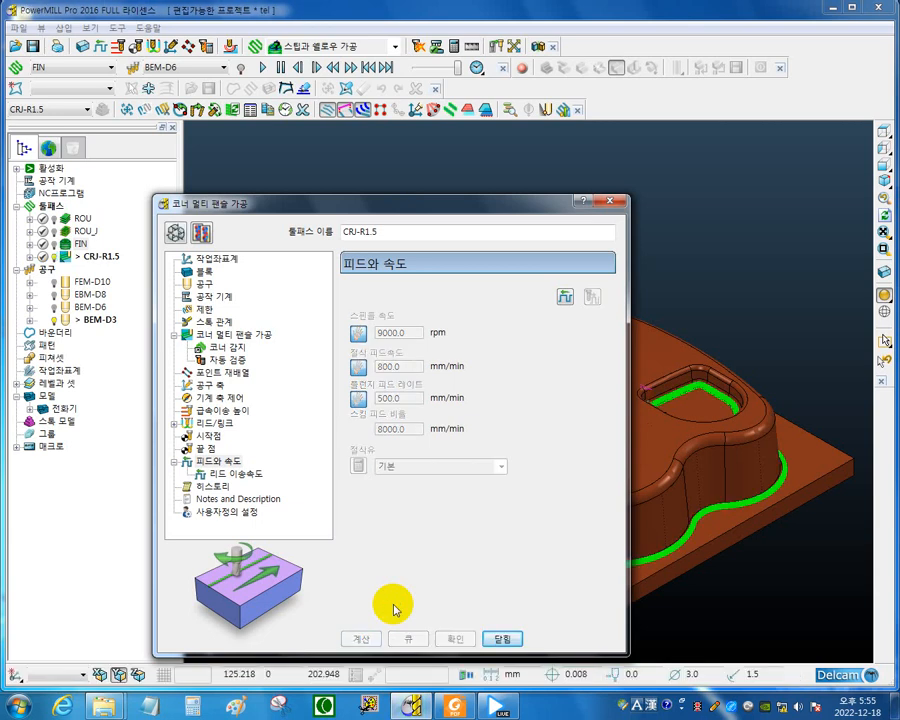
{"action": "left_click", "coordinate": [507, 648]}
{"action": "middle_click_drag", "start_coordinate": [488, 542], "coordinate": [699, 518]}
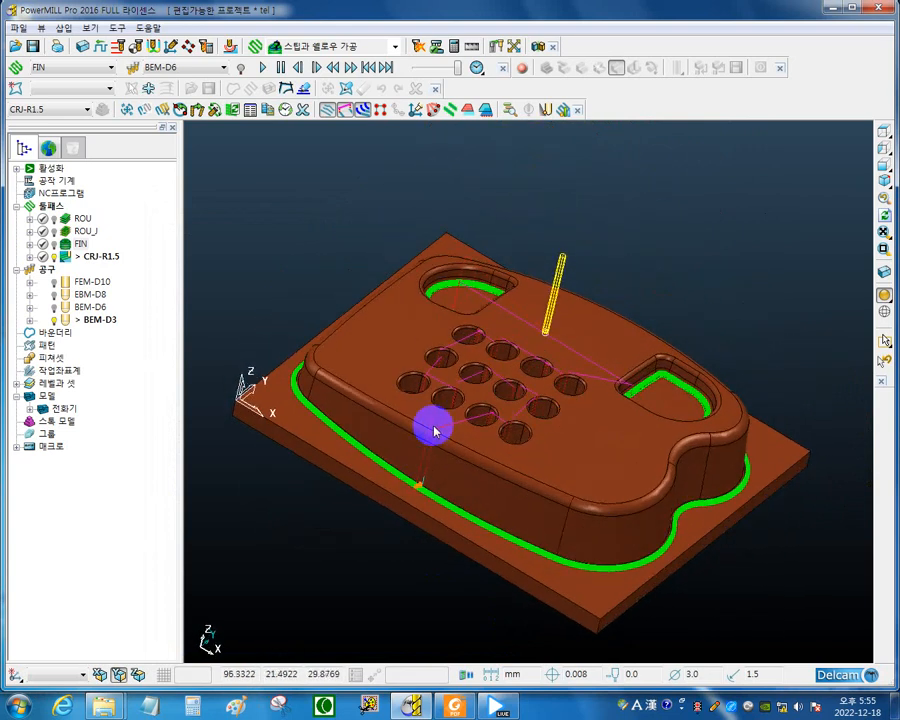
{"action": "middle_click_drag", "start_coordinate": [432, 426], "coordinate": [366, 436]}
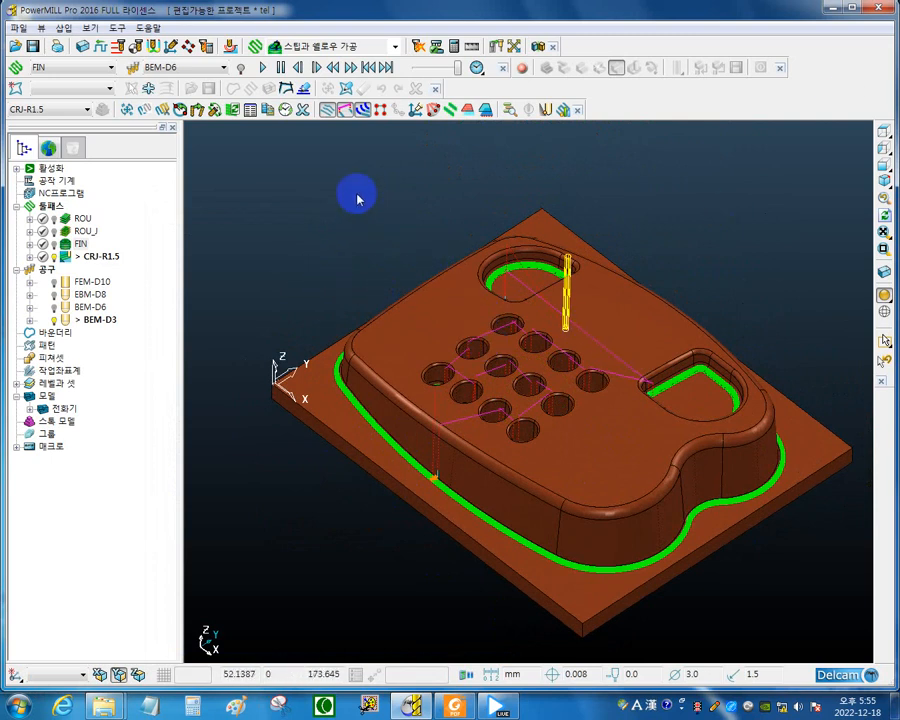
Run the ViewMill material-removal simulation for toolpath ROU, followed by toolpath FIN.
{"action": "left_click", "coordinate": [107, 67]}
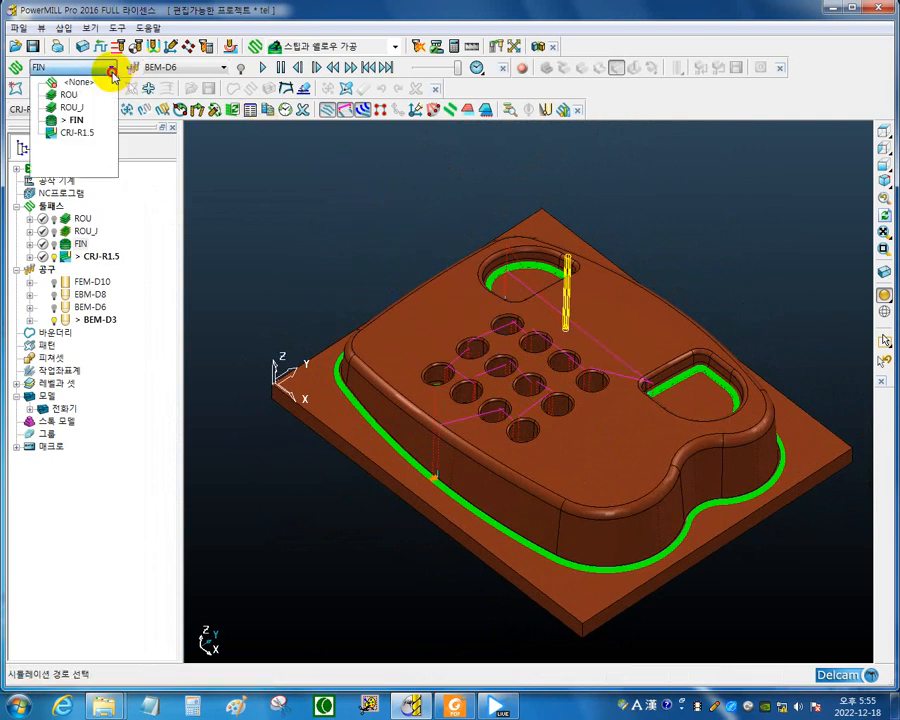
{"action": "left_click", "coordinate": [68, 94]}
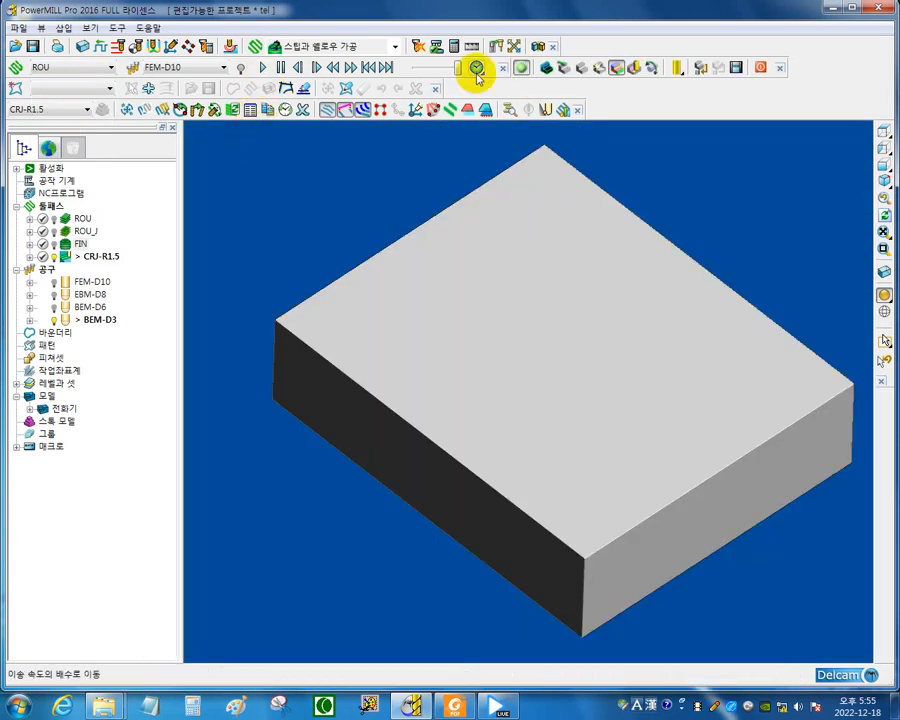
{"action": "left_click", "coordinate": [262, 68]}
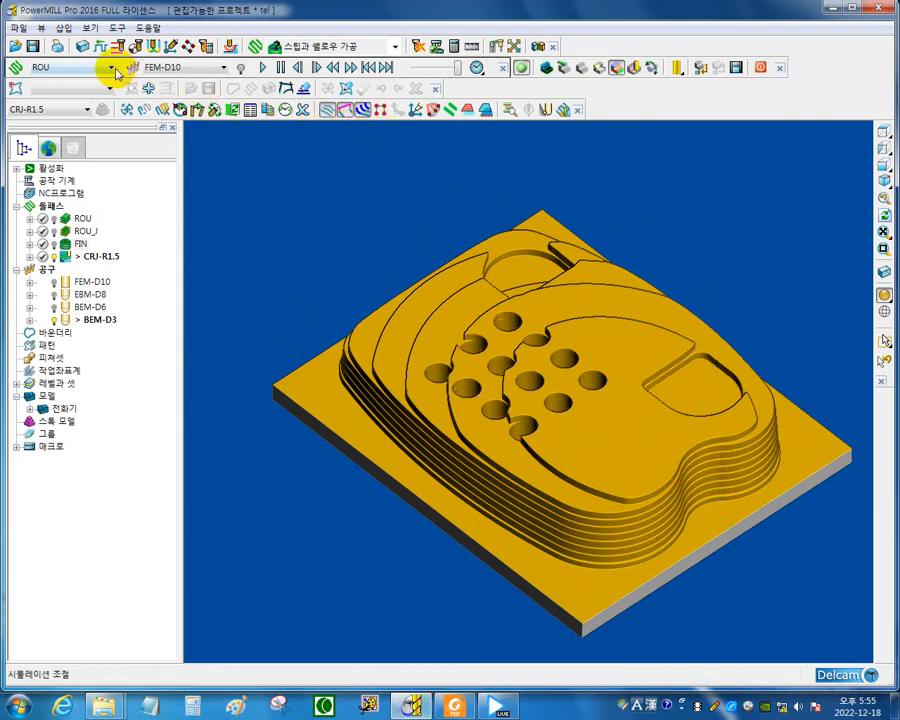
{"action": "left_click", "coordinate": [110, 67]}
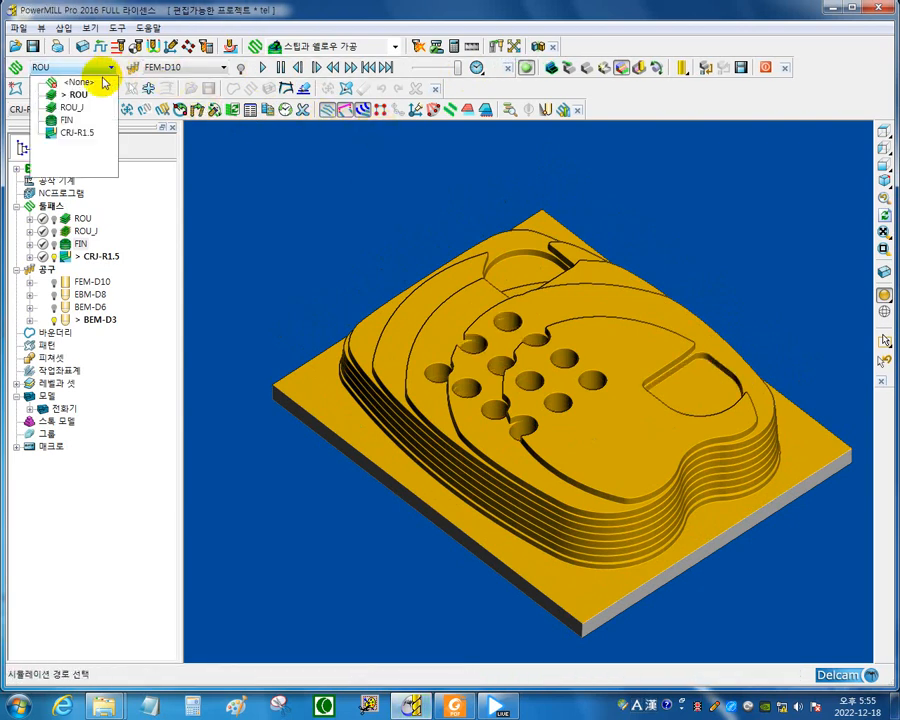
{"action": "left_click", "coordinate": [60, 120]}
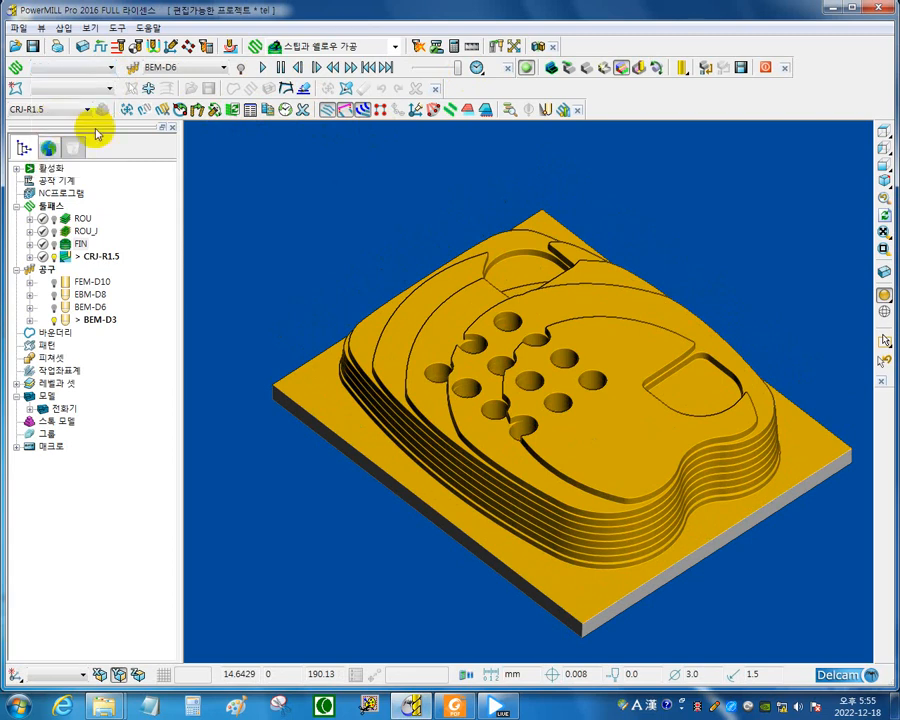
{"action": "left_click", "coordinate": [266, 70]}
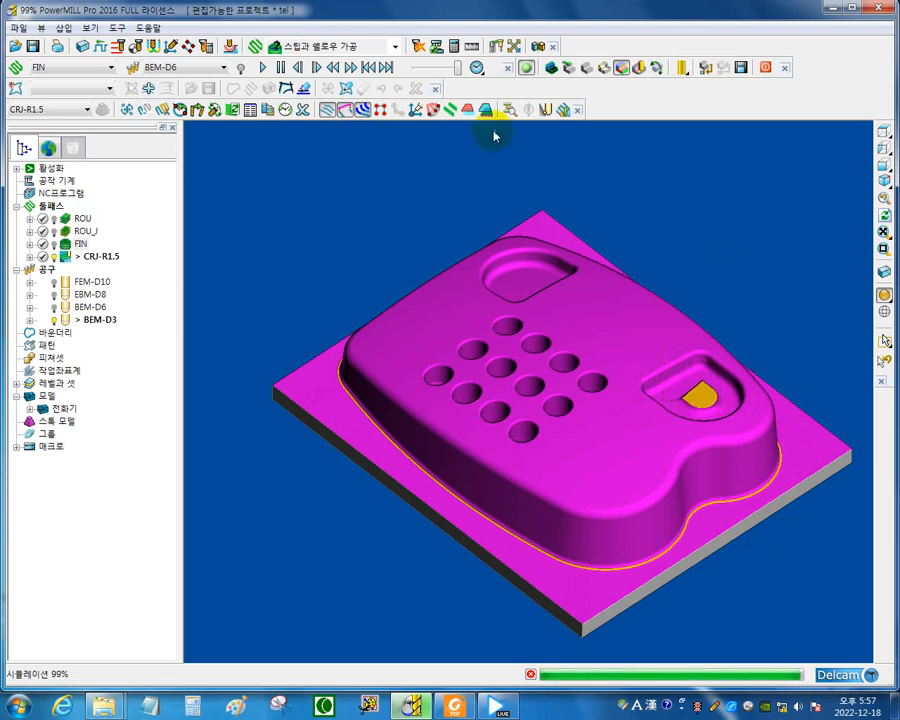
Simulate toolpath CRJ-R1.5 in ViewMill at a slightly reduced speed, and exit the simulation.
{"action": "left_click", "coordinate": [109, 68]}
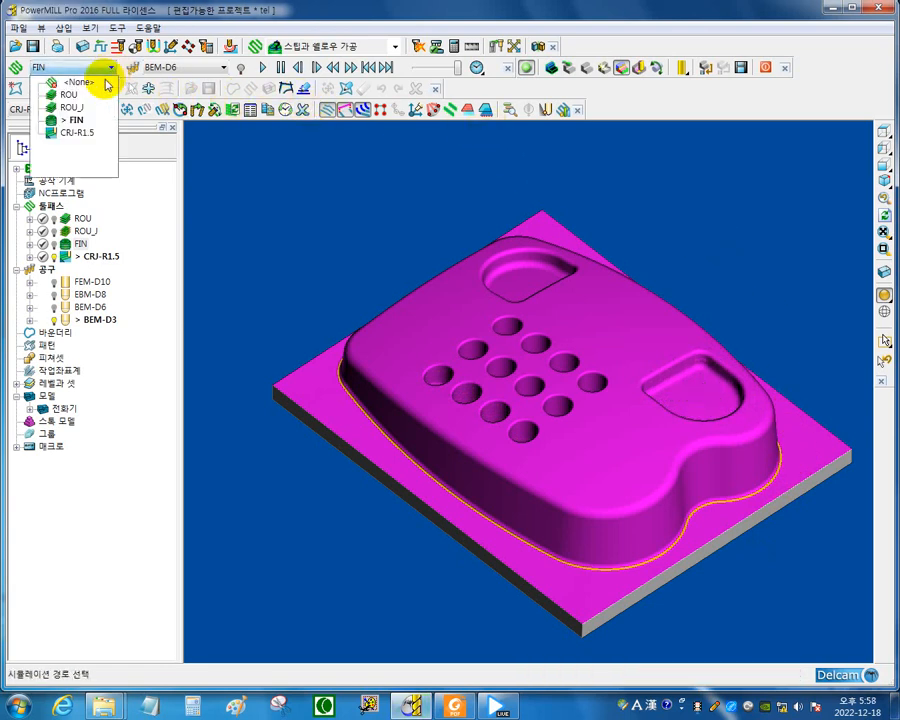
{"action": "left_click", "coordinate": [82, 135]}
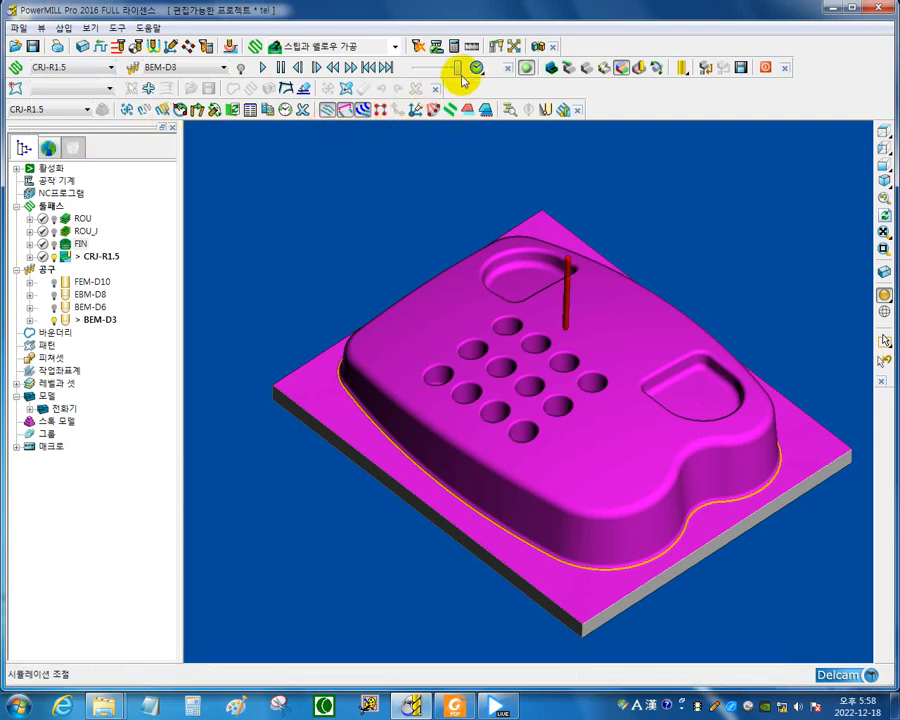
{"action": "left_click_drag", "start_coordinate": [461, 75], "coordinate": [453, 76]}
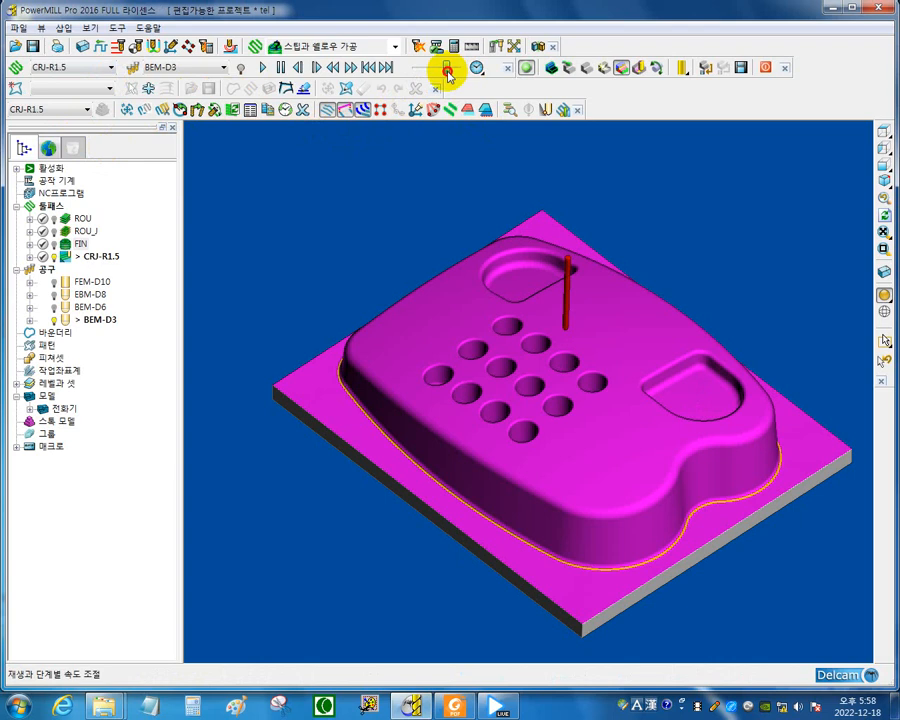
{"action": "left_click", "coordinate": [261, 68]}
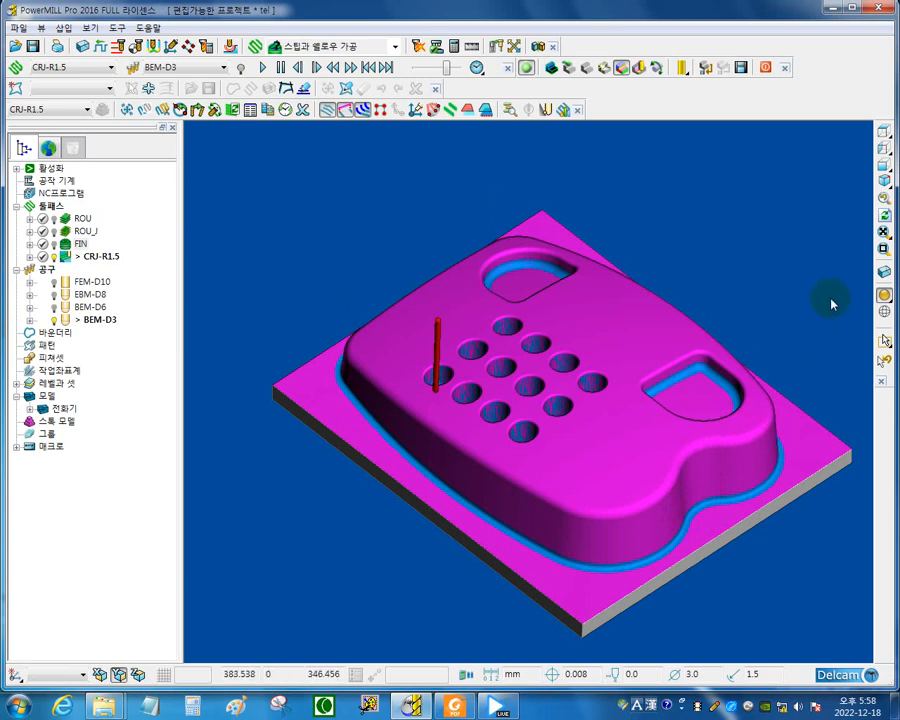
{"action": "left_click", "coordinate": [764, 69]}
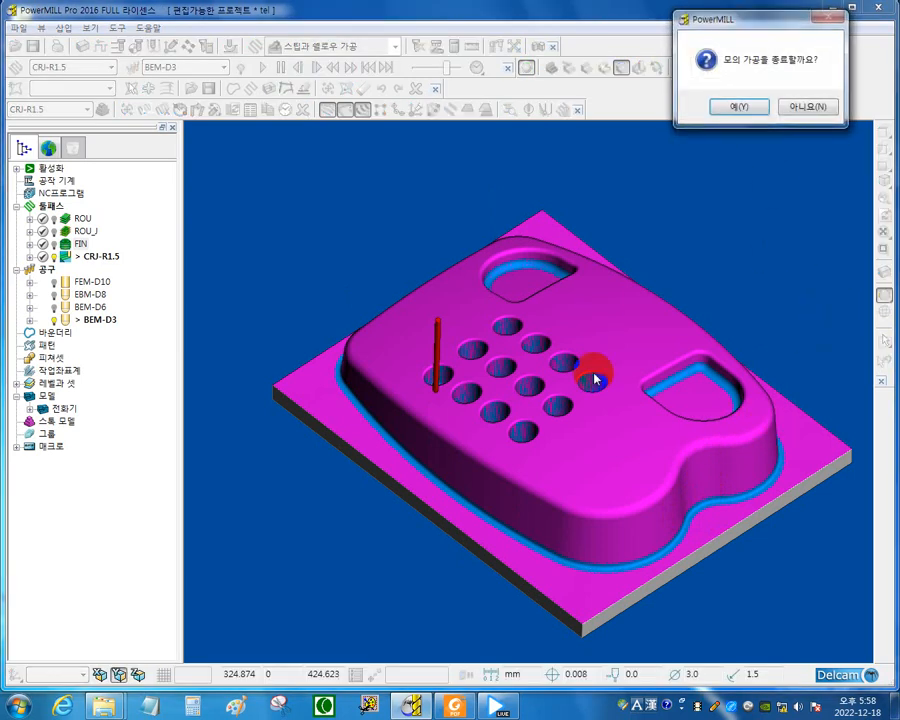
{"action": "left_click", "coordinate": [740, 103]}
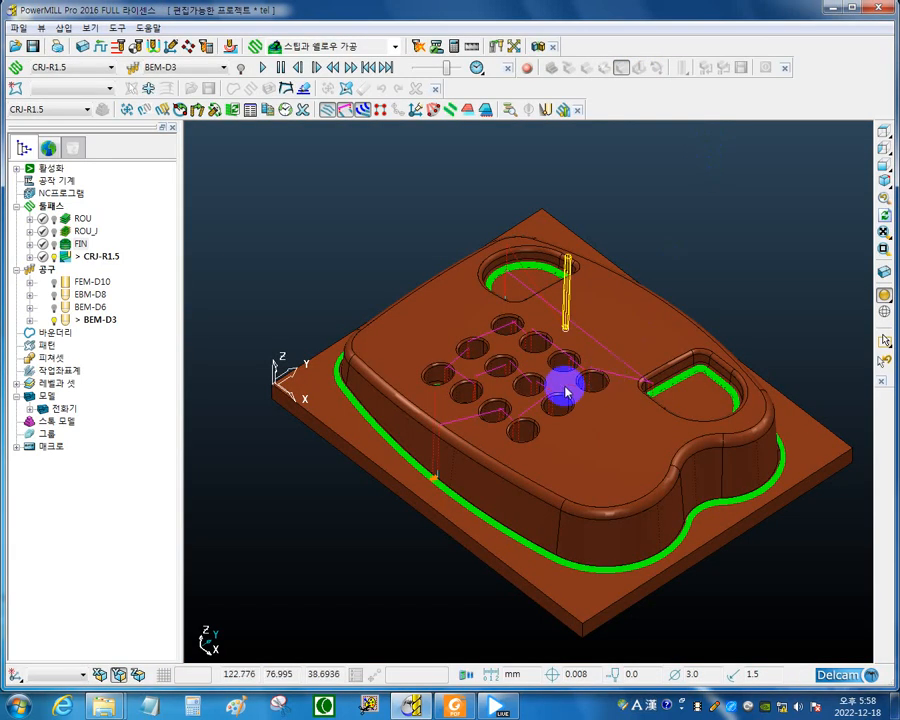